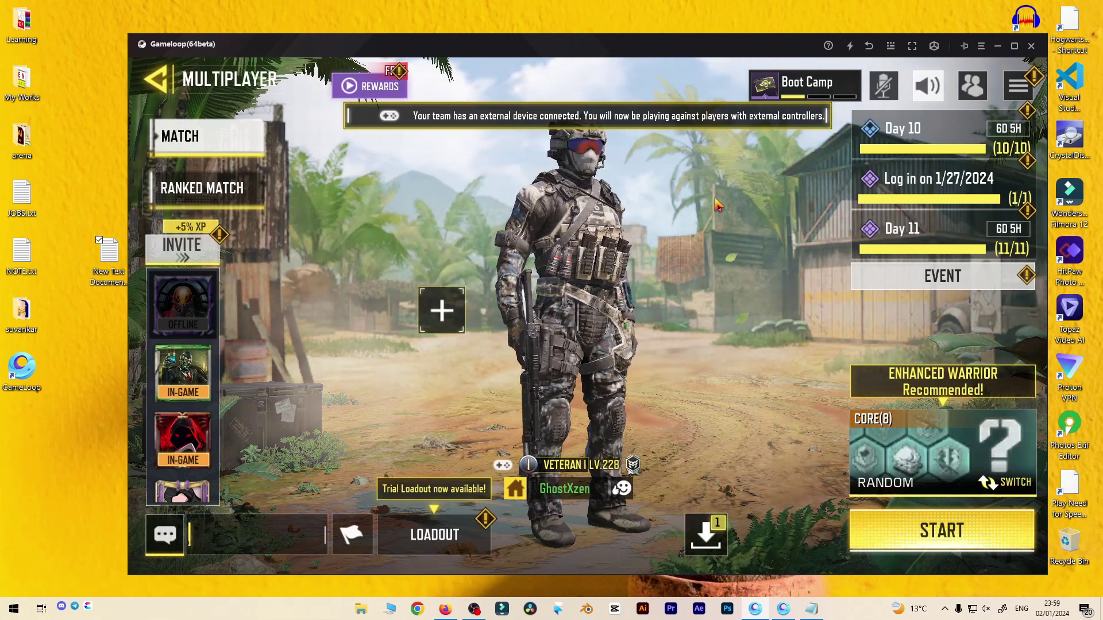
Choose PRACTICE > Boot Camp as the game mode and confirm it
left_click(920, 454)
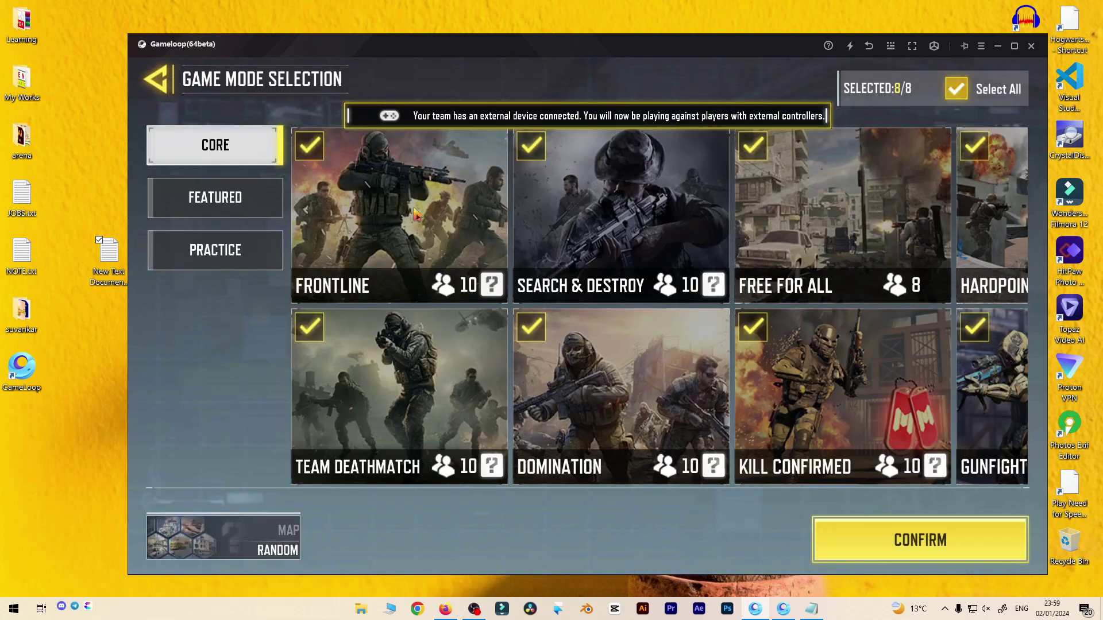
left_click(249, 251)
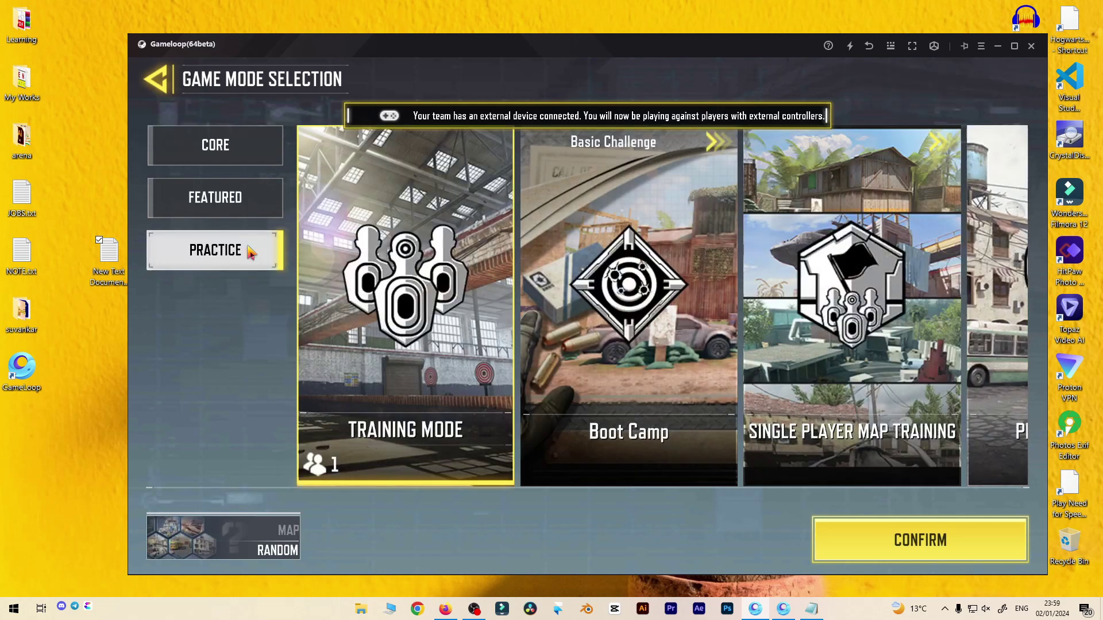
left_click(893, 525)
left_click(659, 340)
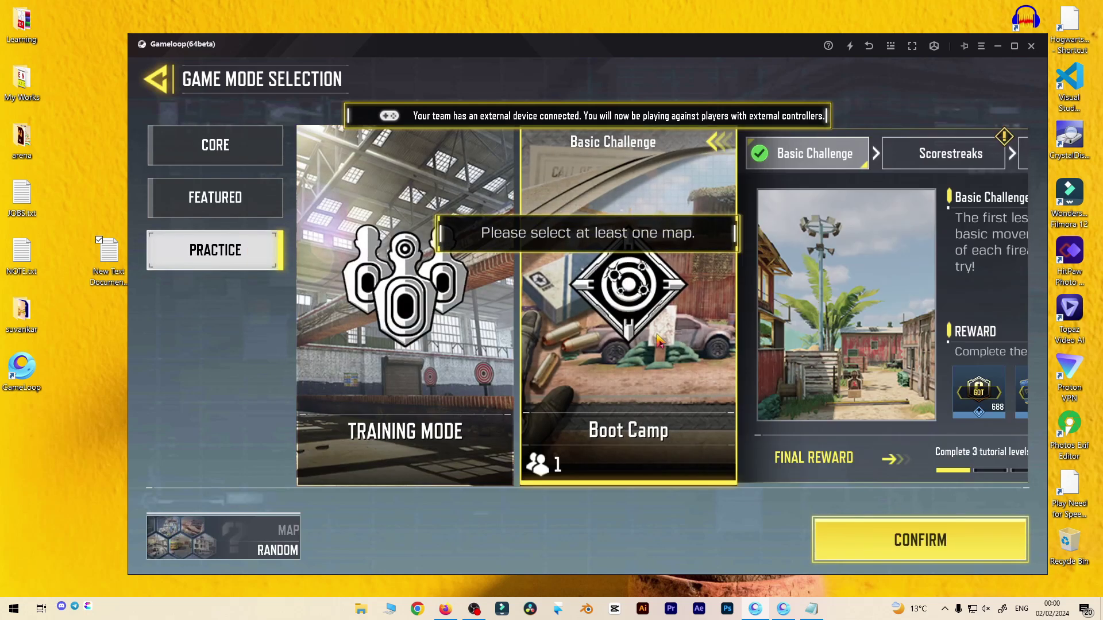
left_click(899, 548)
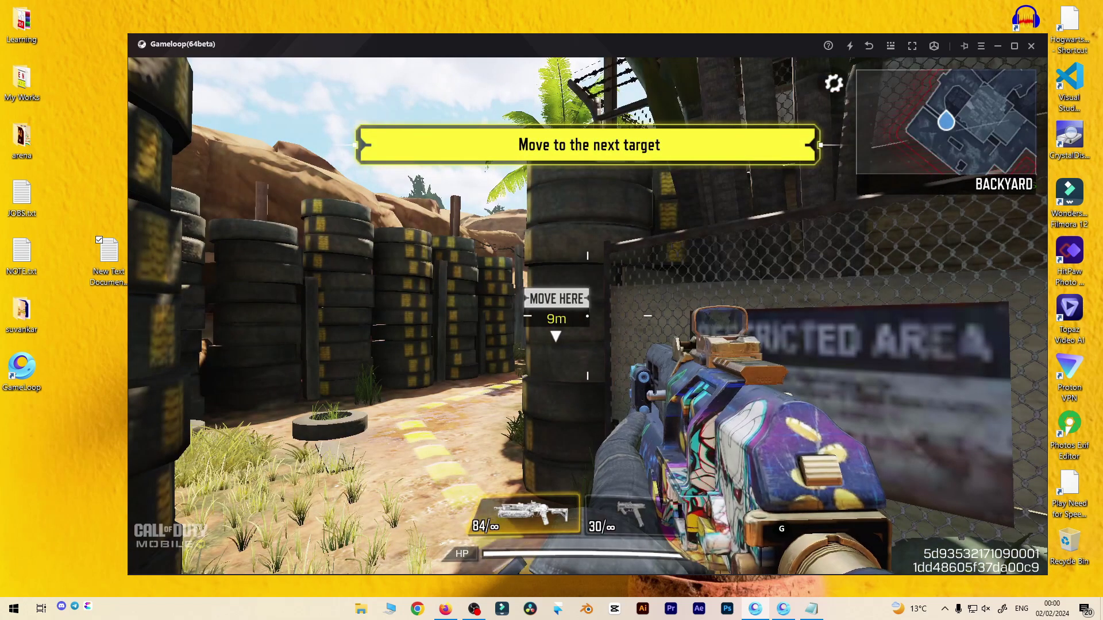
Walk and aim through the tire maze with WASD, then ask to close the emulator
key("w")
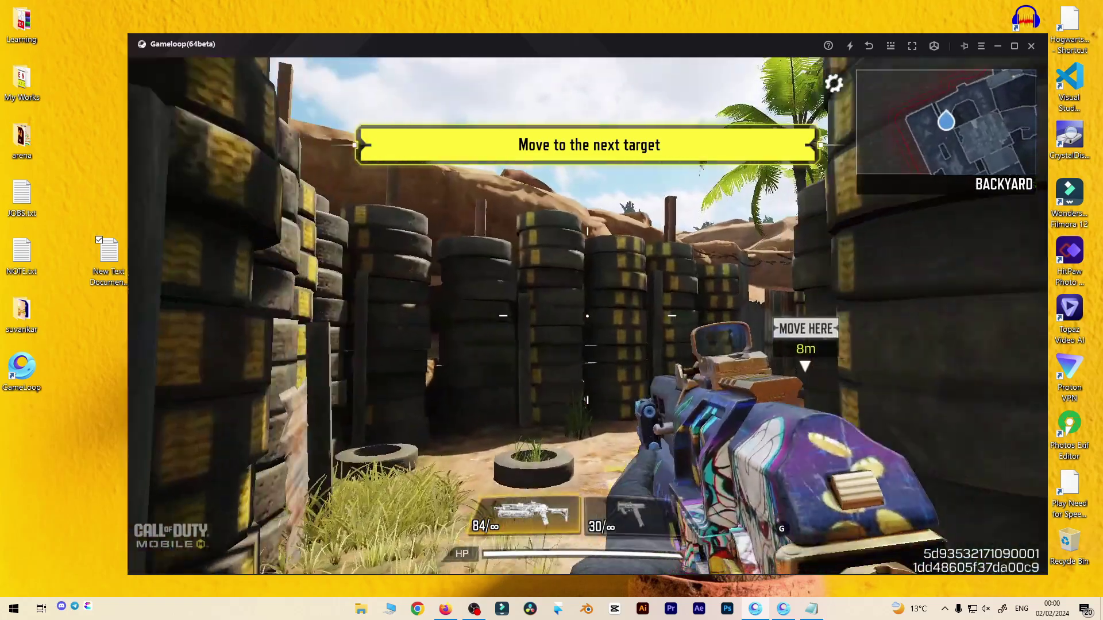
key("w")
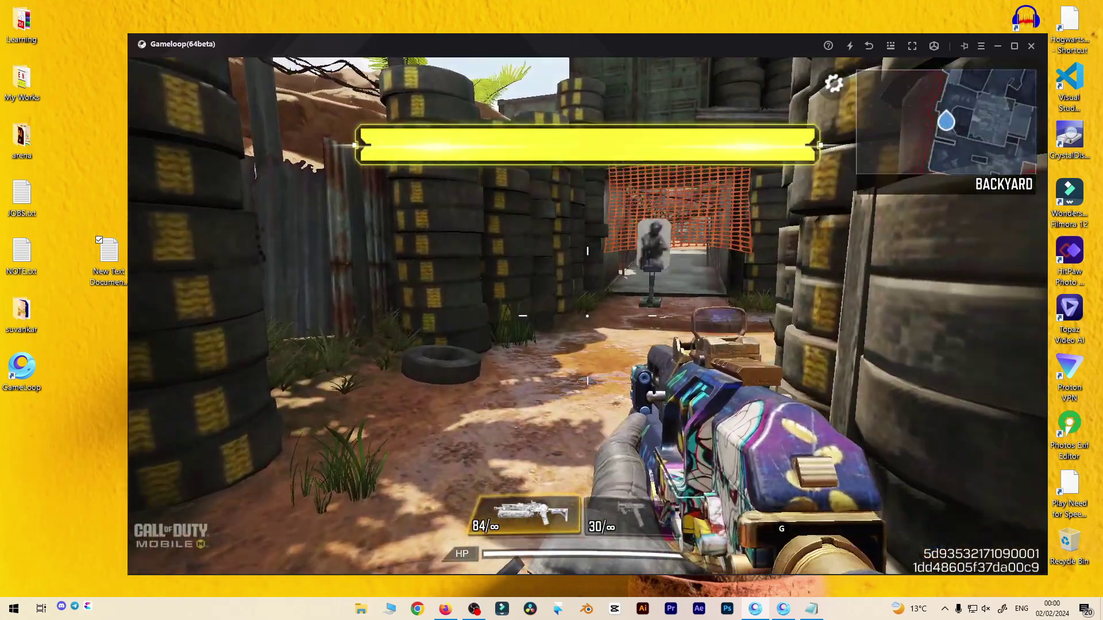
key("a")
key("w")
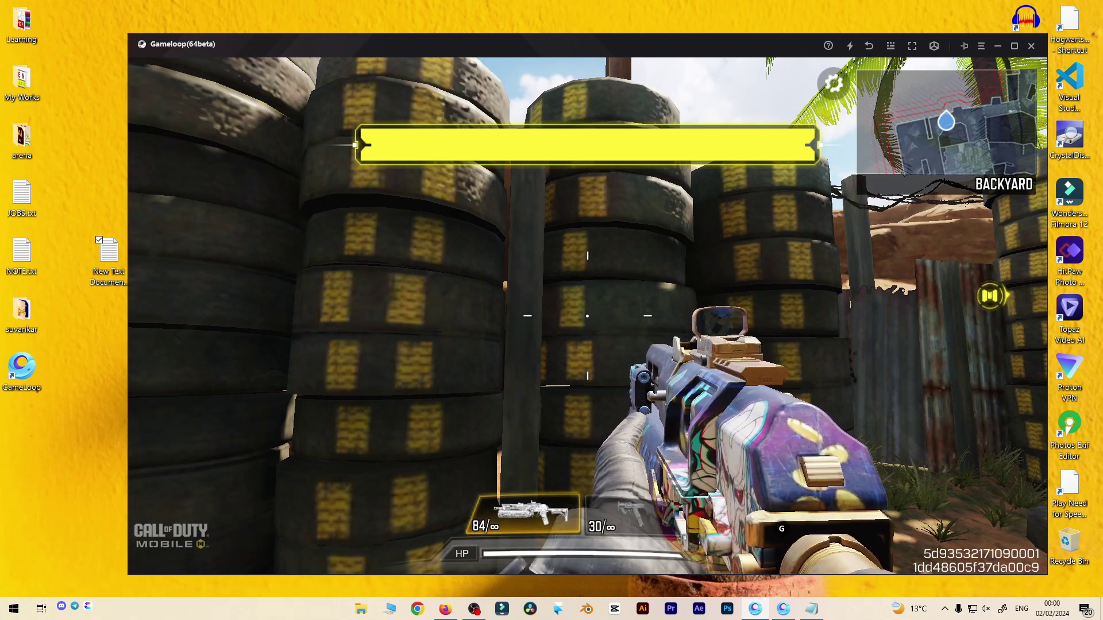
key("s")
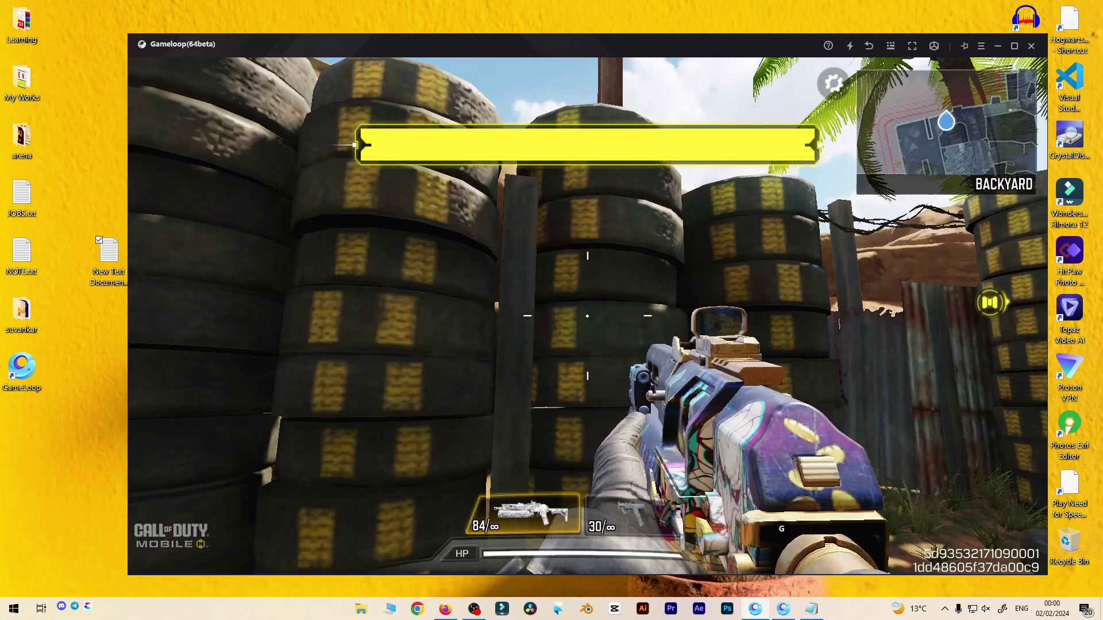
key("grave")
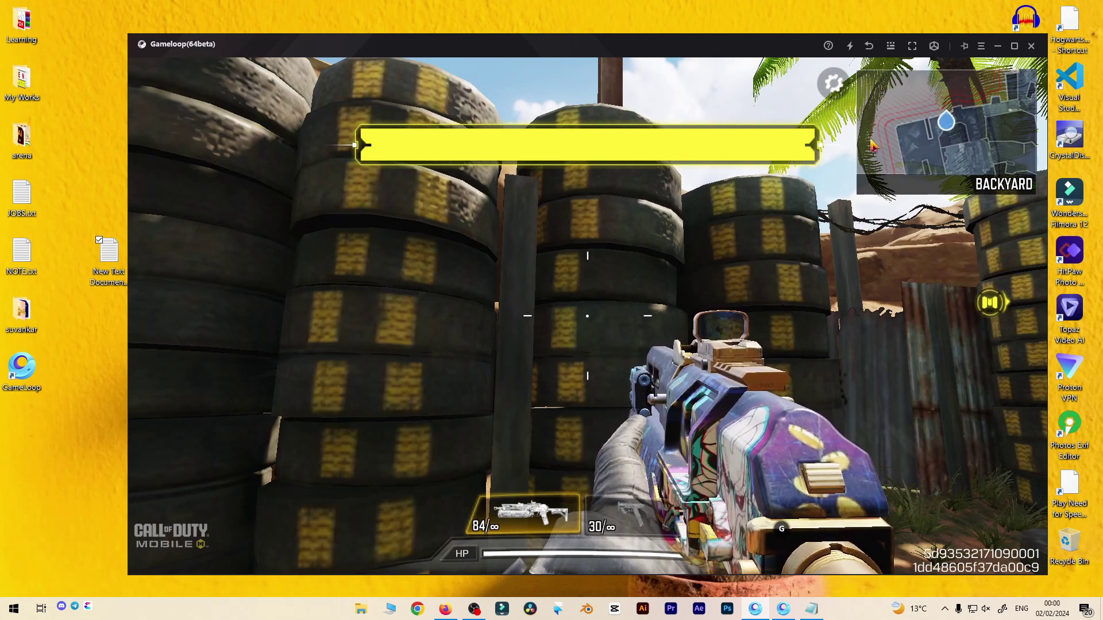
left_click(1031, 46)
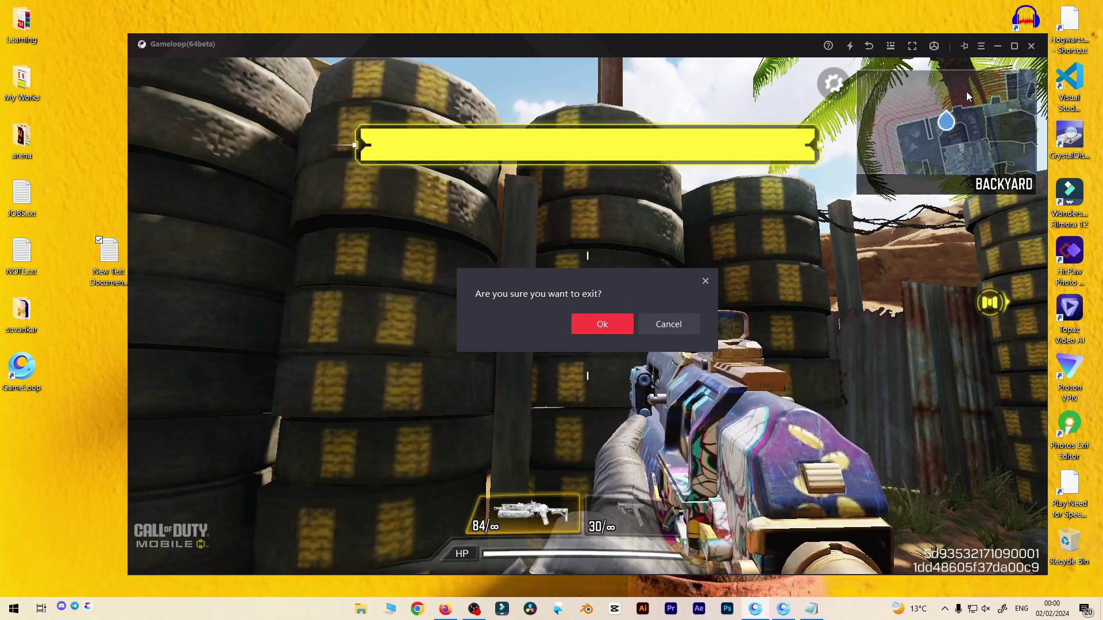
Confirm exiting GameLoop, refresh the desktop, and quit GameLoop from the system tray
left_click(604, 326)
right_click(729, 225)
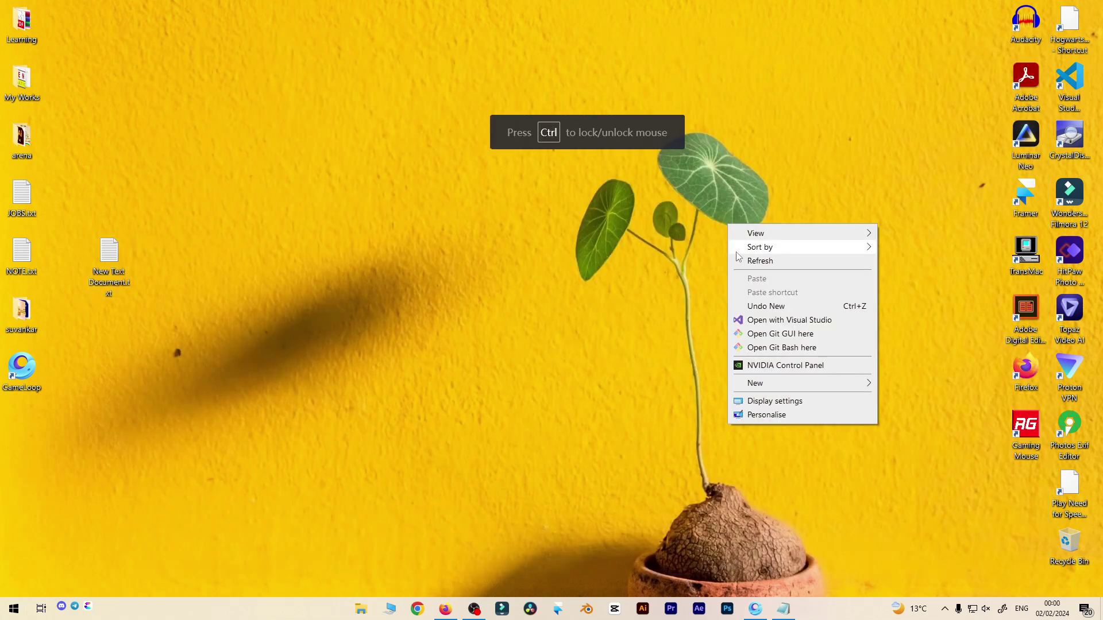
left_click(746, 259)
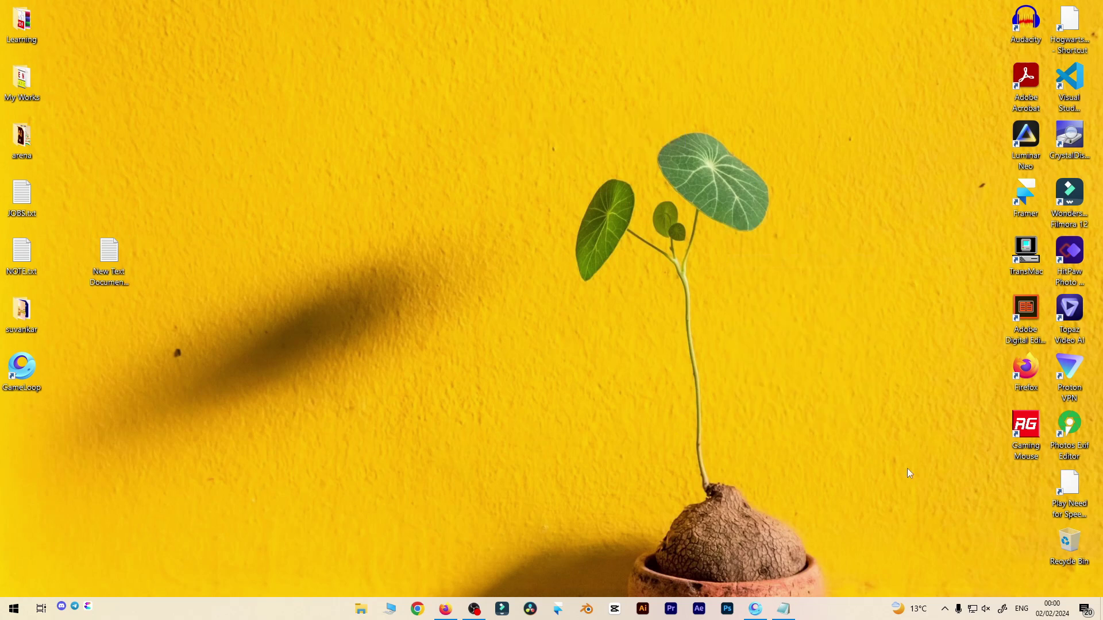
left_click(946, 608)
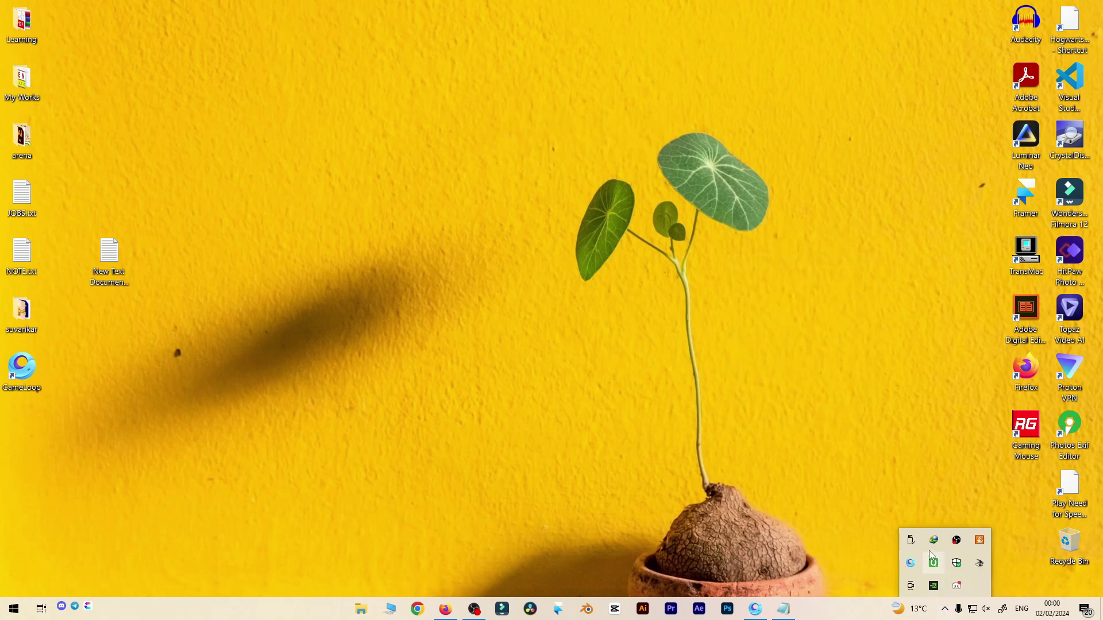
right_click(917, 570)
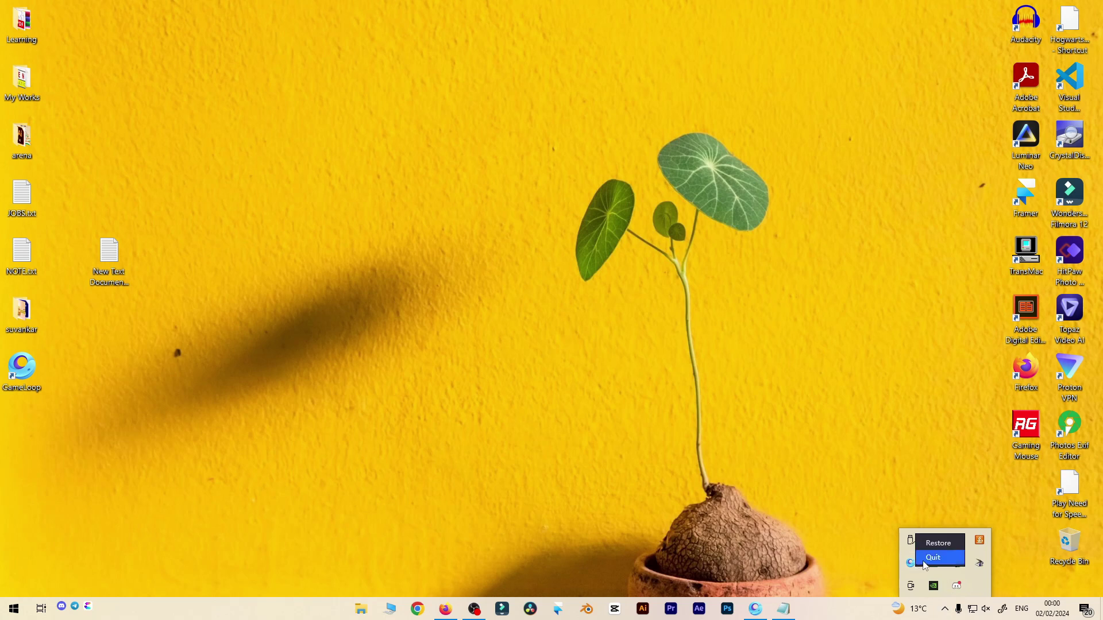
left_click(941, 560)
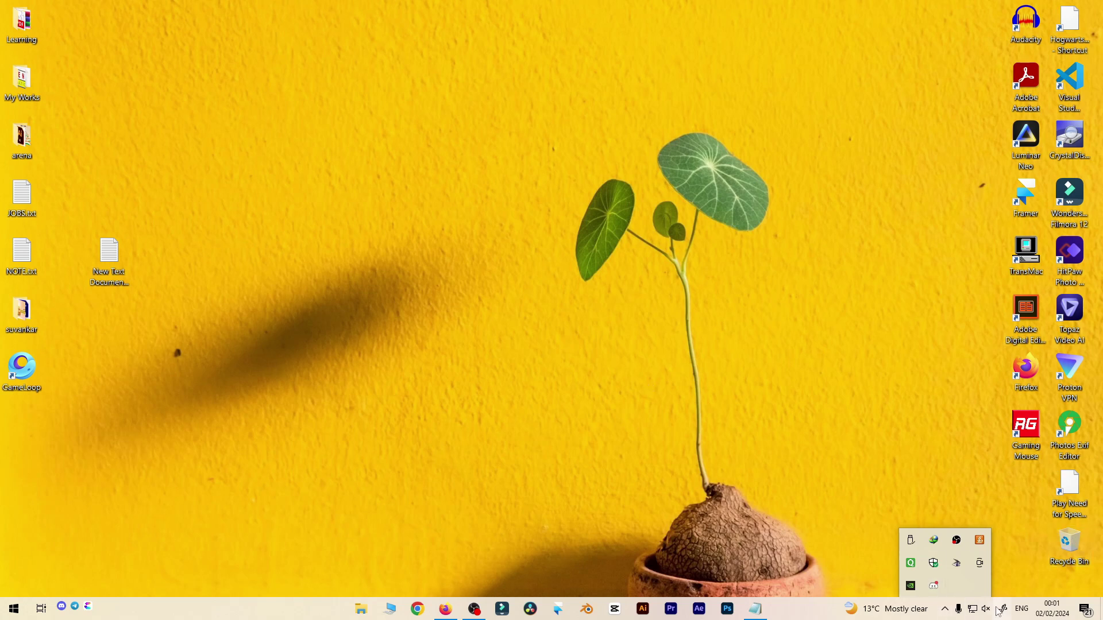
Dismiss the network options and hide the screen recorder window
right_click(975, 610)
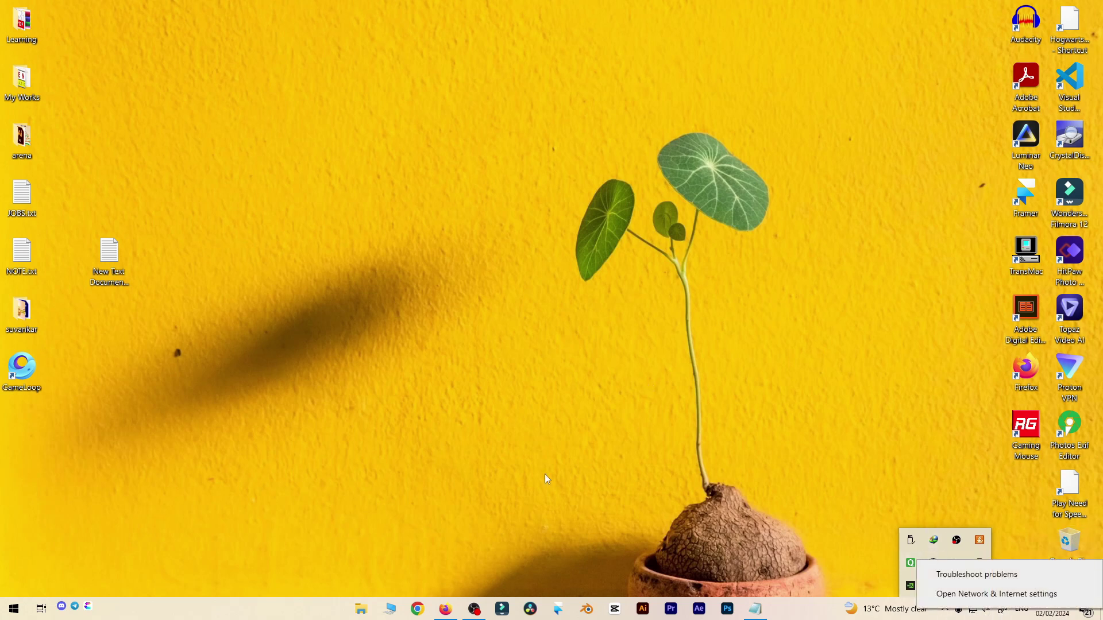
key("Escape")
left_click(477, 608)
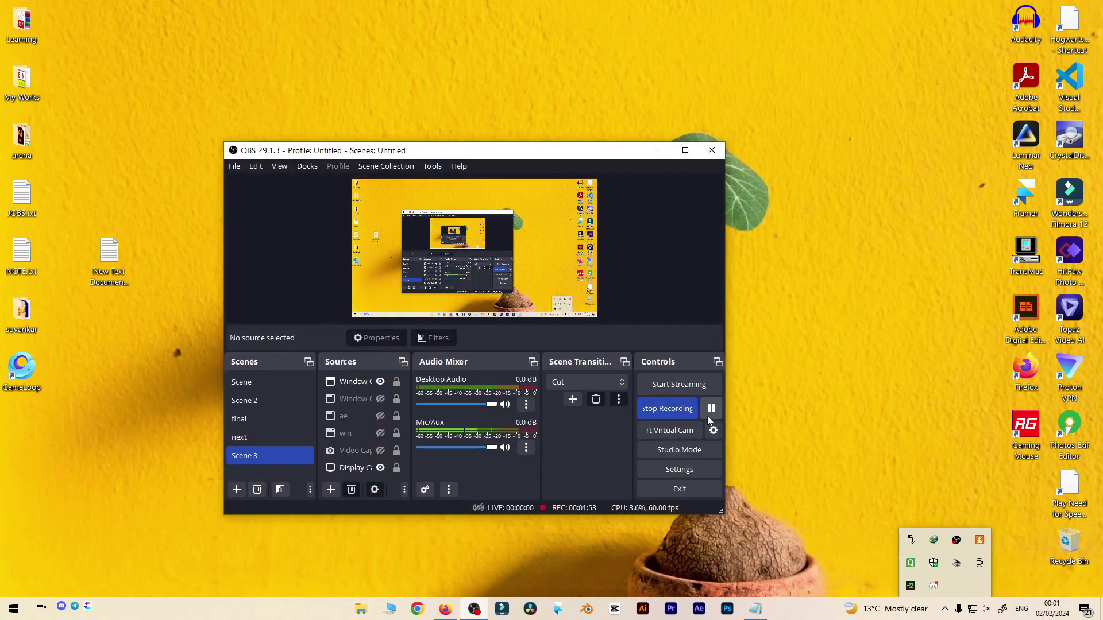
left_click(662, 154)
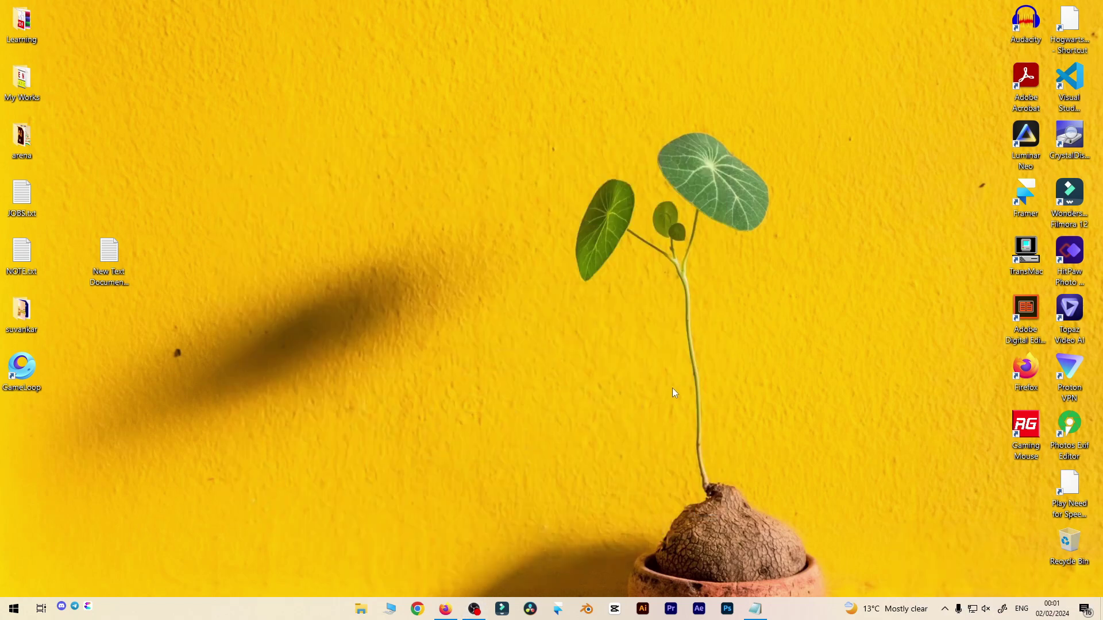
left_click(447, 609)
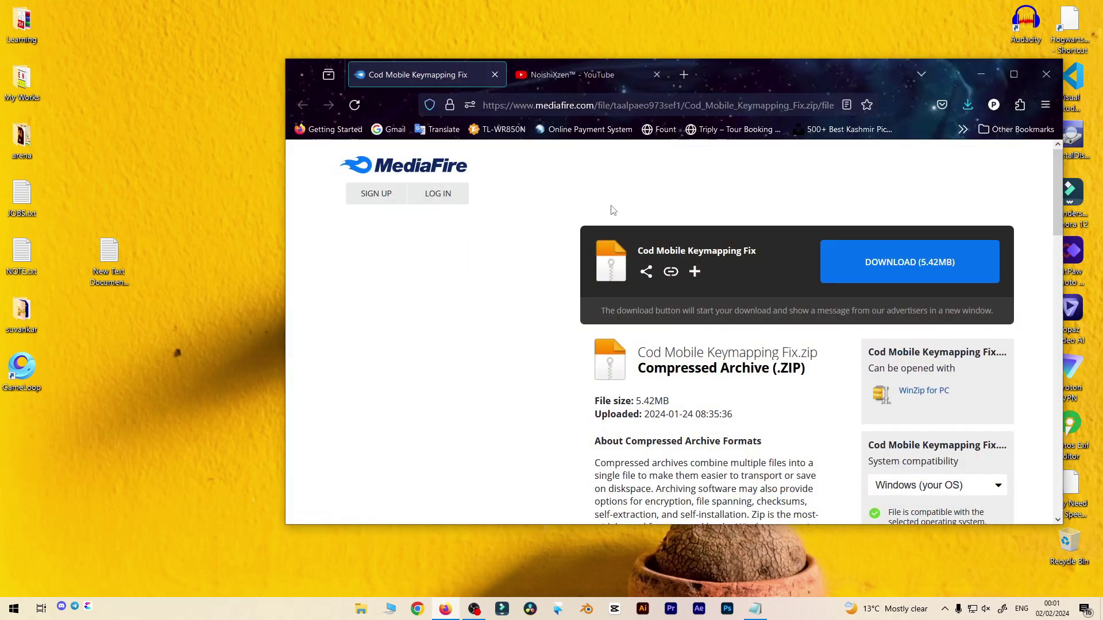
left_click_drag(639, 252, 737, 254)
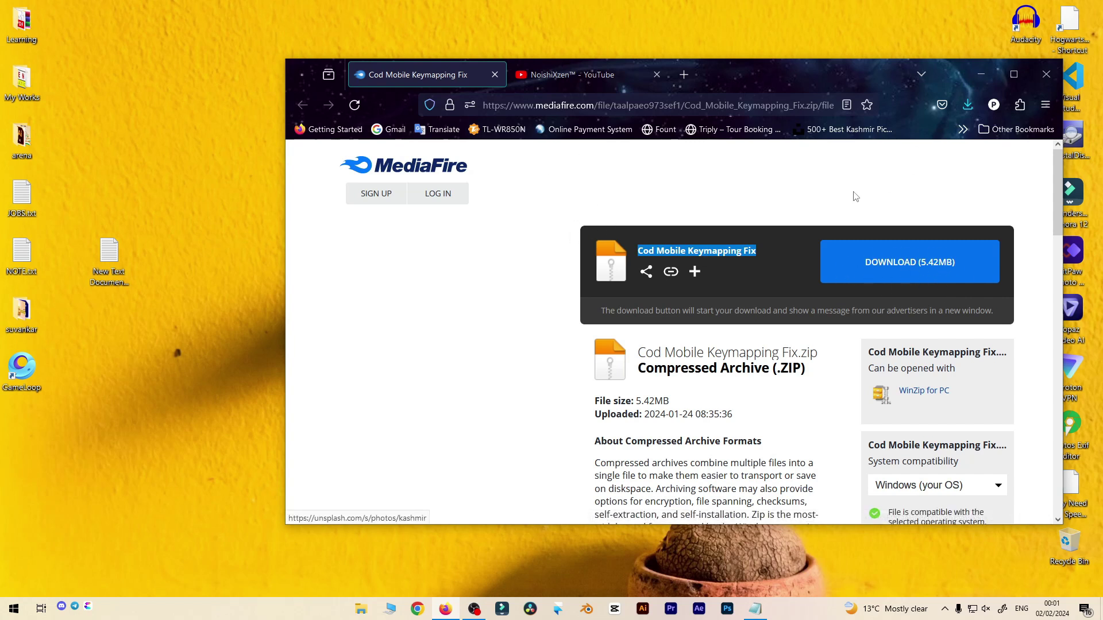
left_click(577, 76)
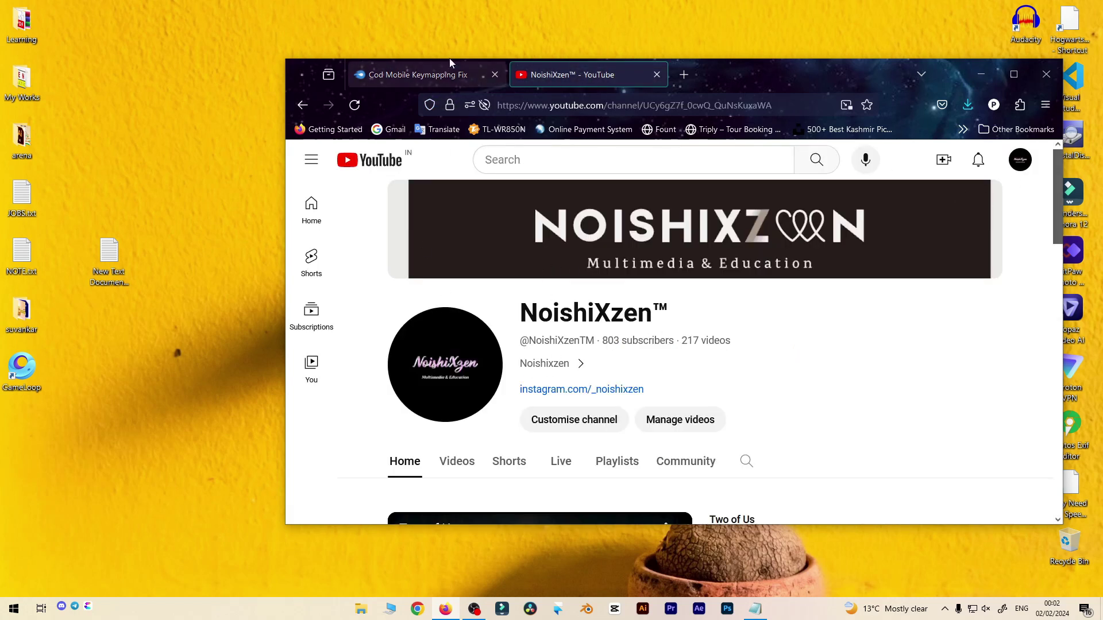
left_click(446, 73)
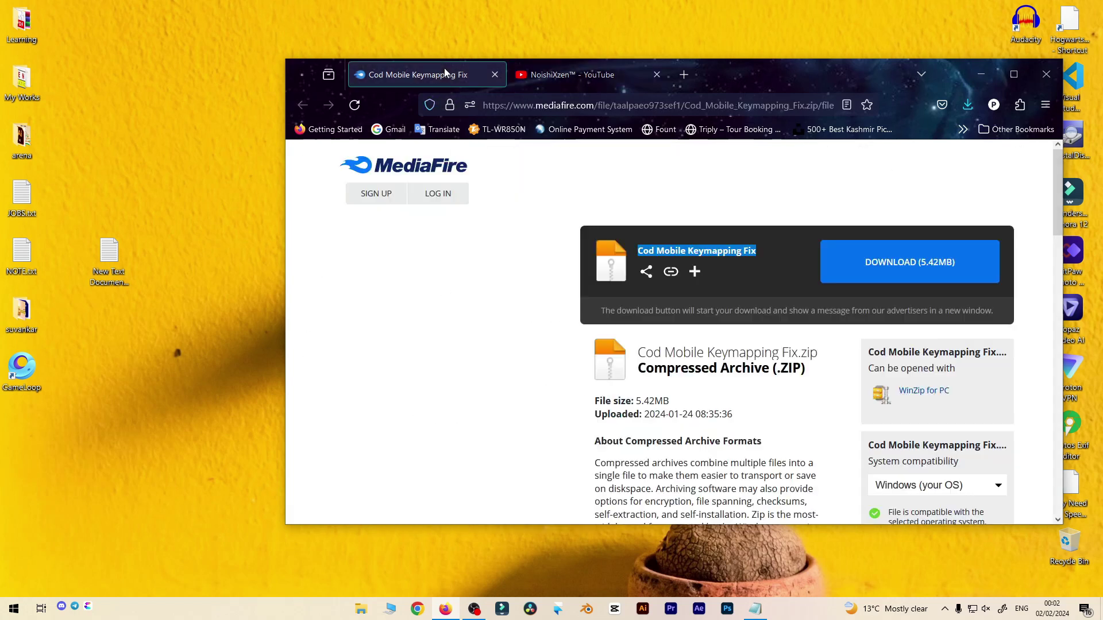
left_click(974, 81)
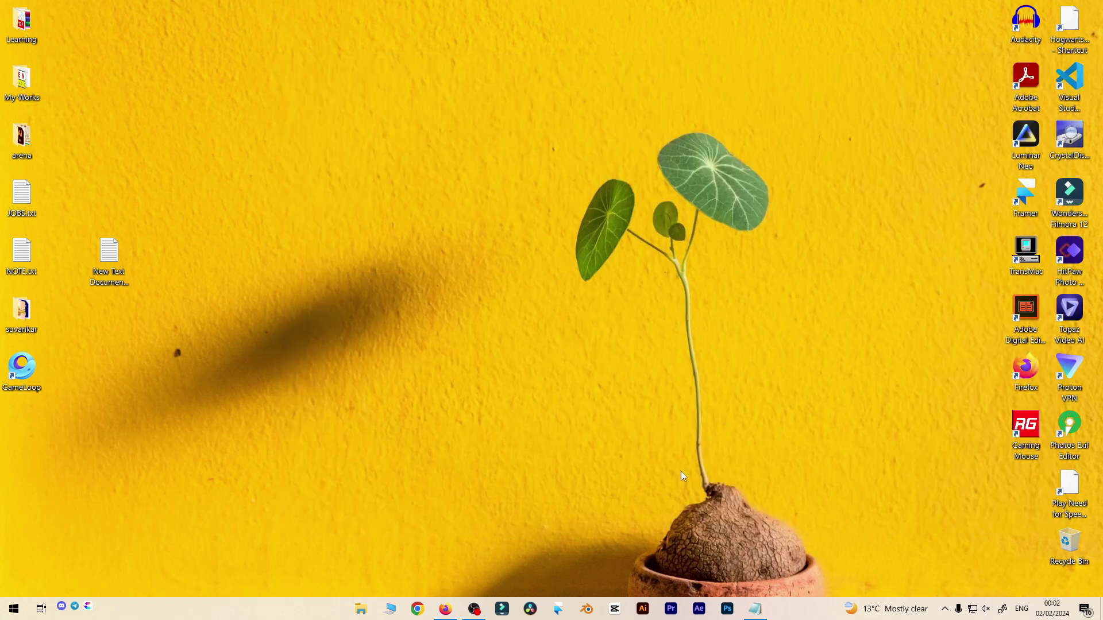
Move Cod Mobile Keymapping Fix.zip from Firefox's downloads folder onto the desktop
left_click(447, 609)
left_click(967, 104)
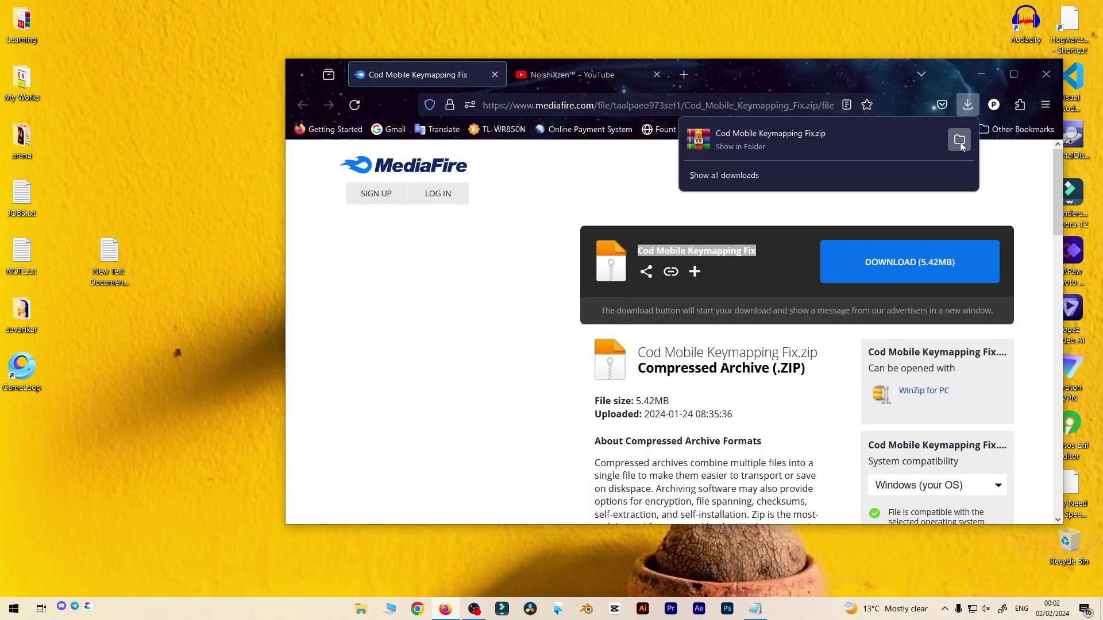
left_click(960, 141)
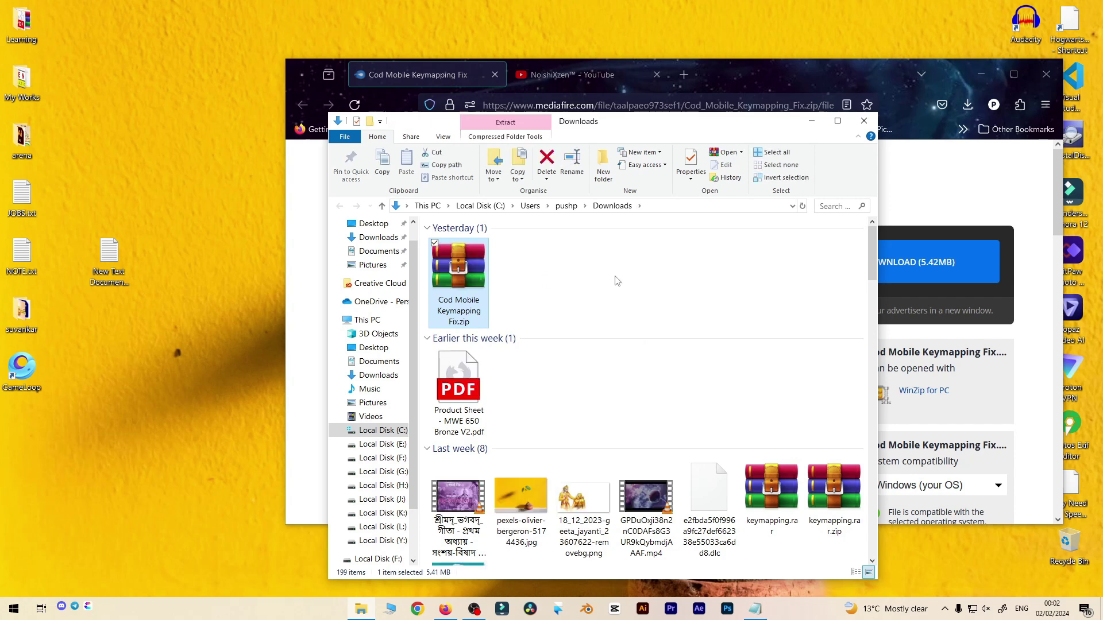
left_click_drag(433, 285, 267, 281)
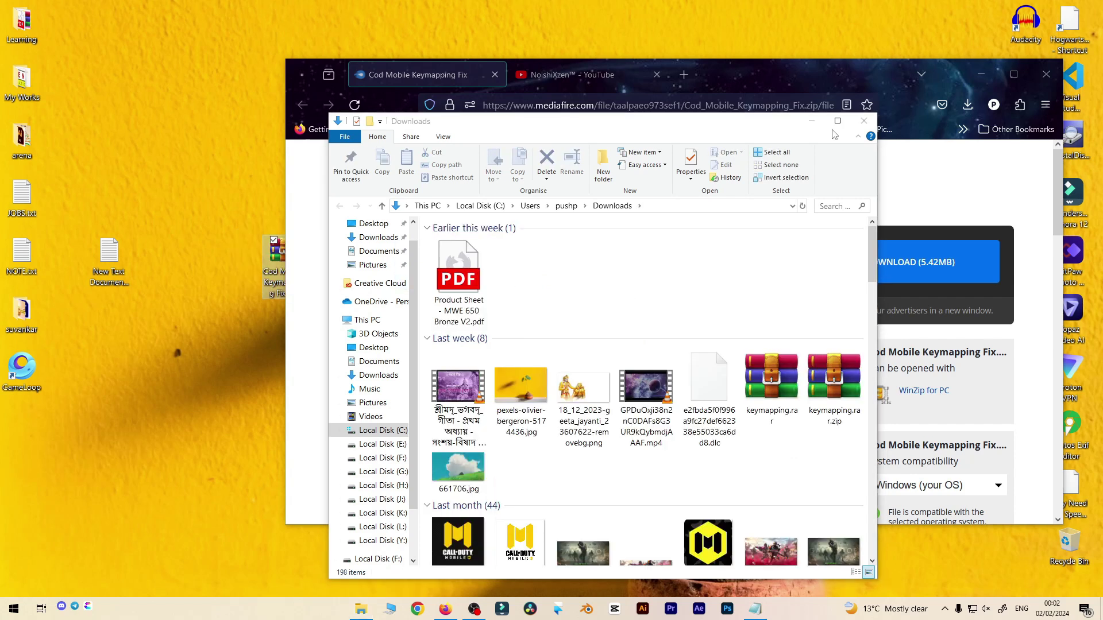
left_click(876, 122)
left_click_drag(733, 73, 829, 73)
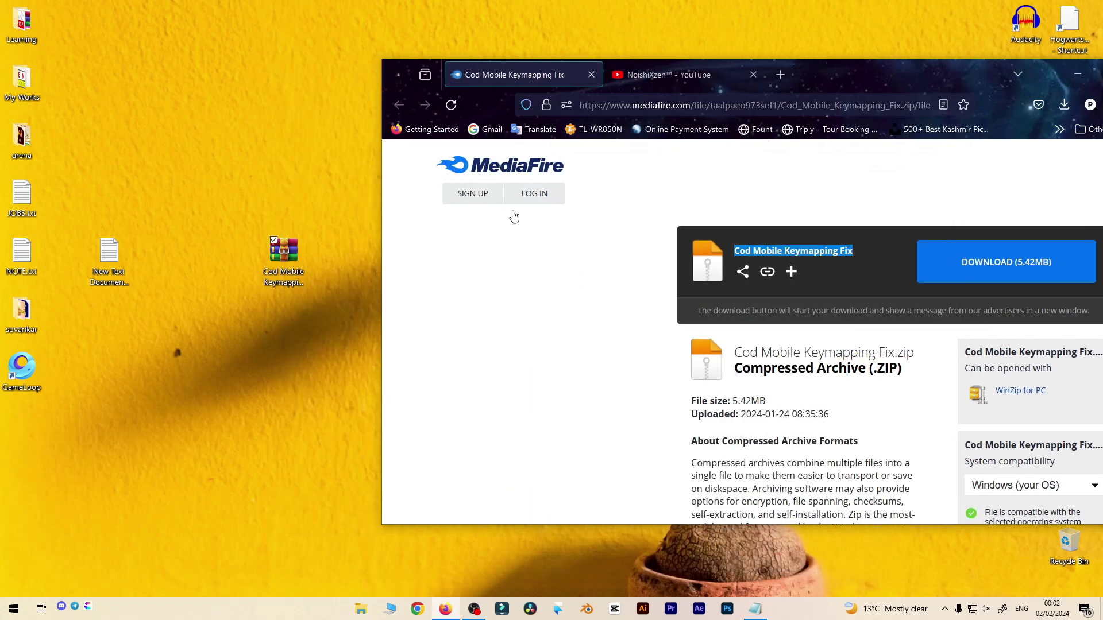
Extract the zip into its own folder on the desktop and open that folder
left_click(294, 266)
right_click(294, 266)
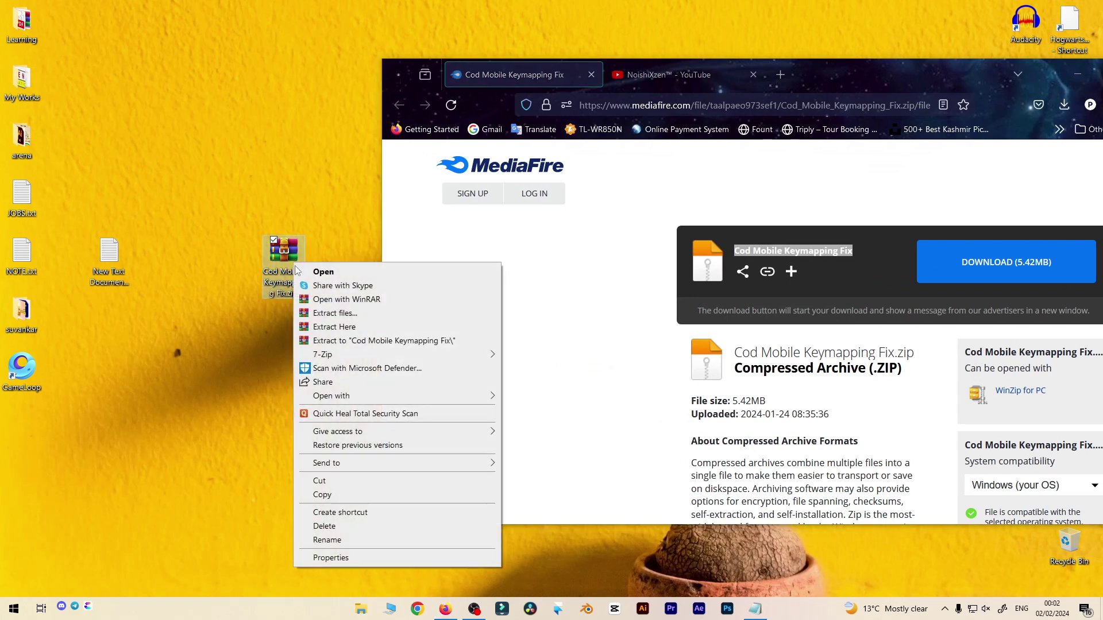
left_click(336, 338)
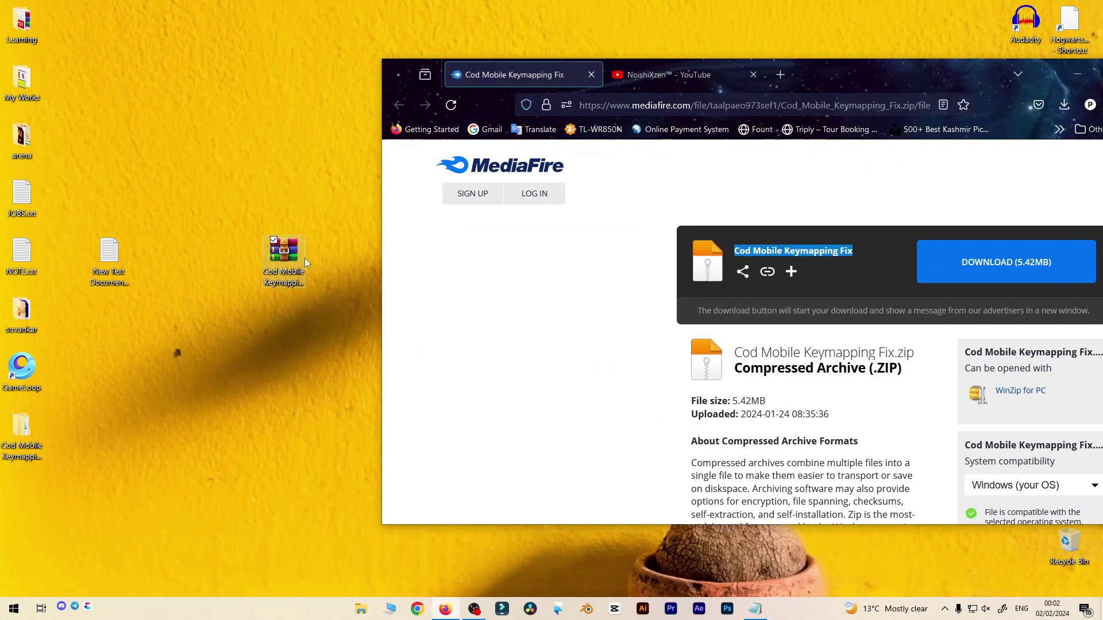
left_click_drag(6, 457, 325, 342)
double_click(328, 331)
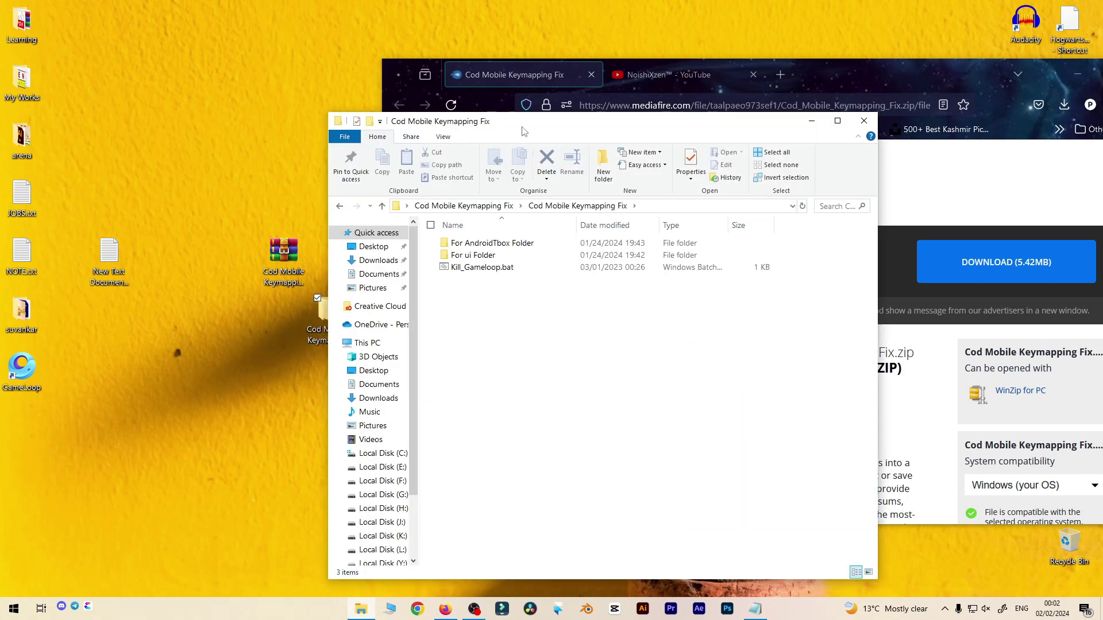
Show the fix folder's contents as Extra large icons
left_click_drag(522, 132, 421, 124)
left_click(452, 163)
left_click(466, 180)
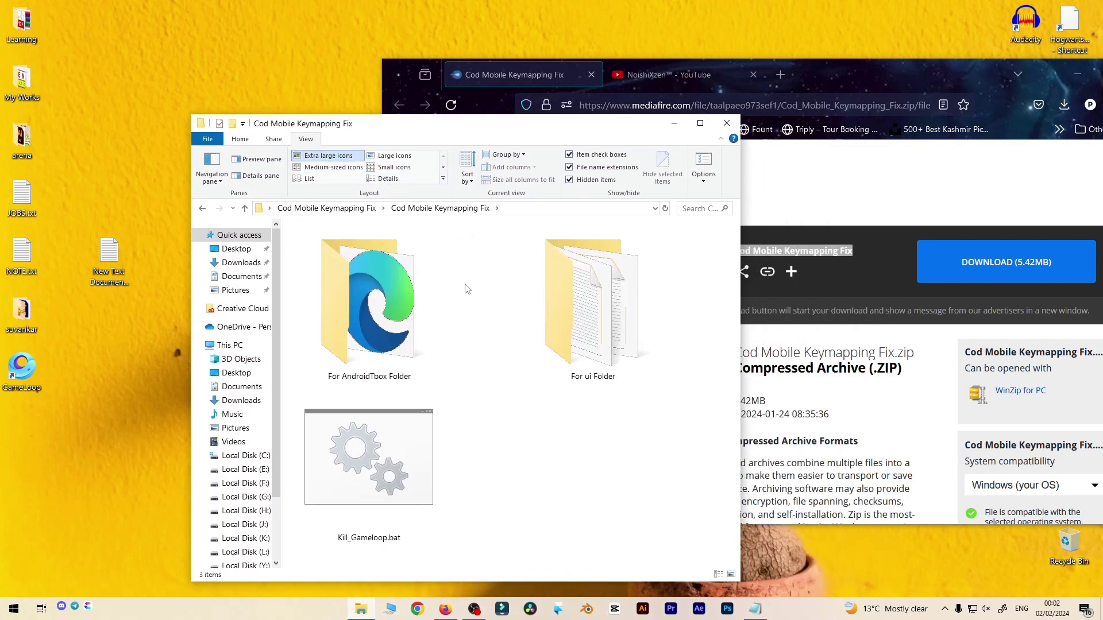
left_click_drag(698, 305, 353, 539)
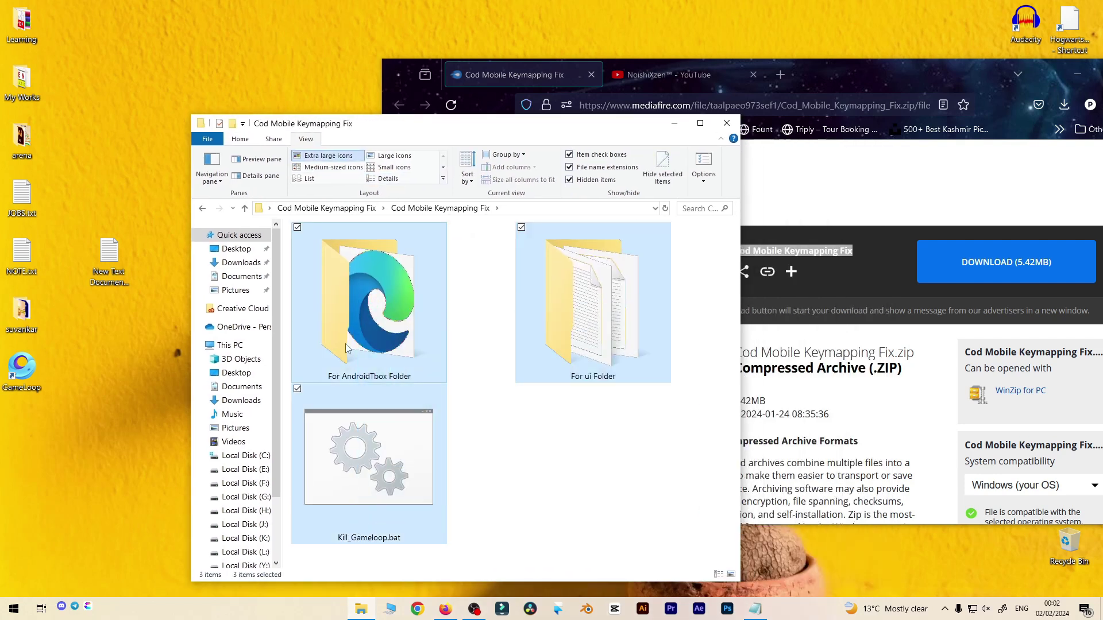
left_click(346, 348)
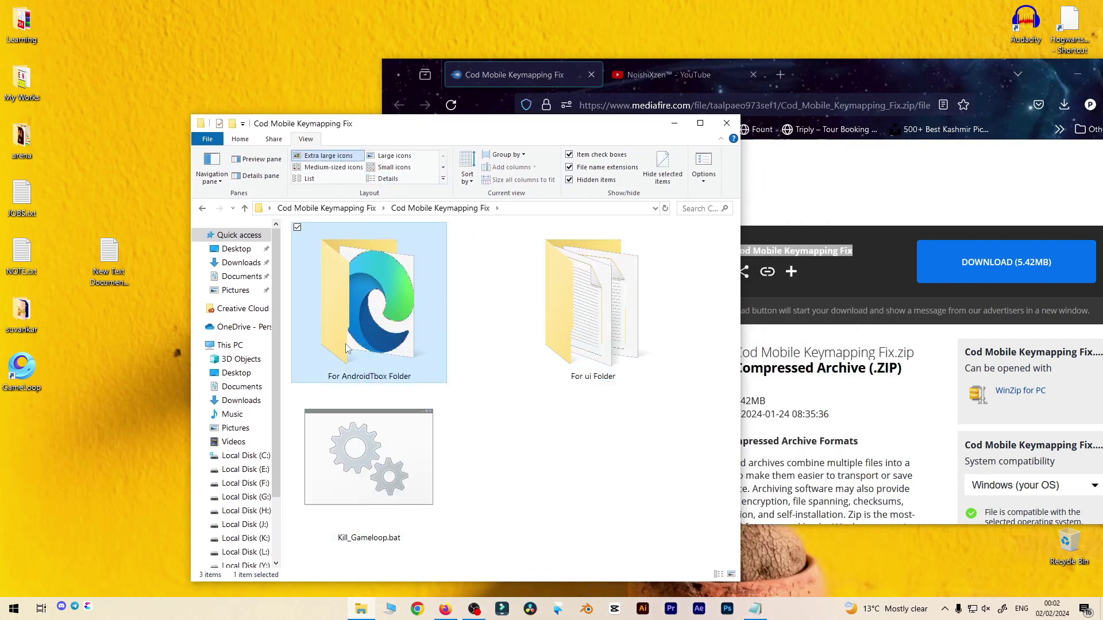
left_click(552, 332)
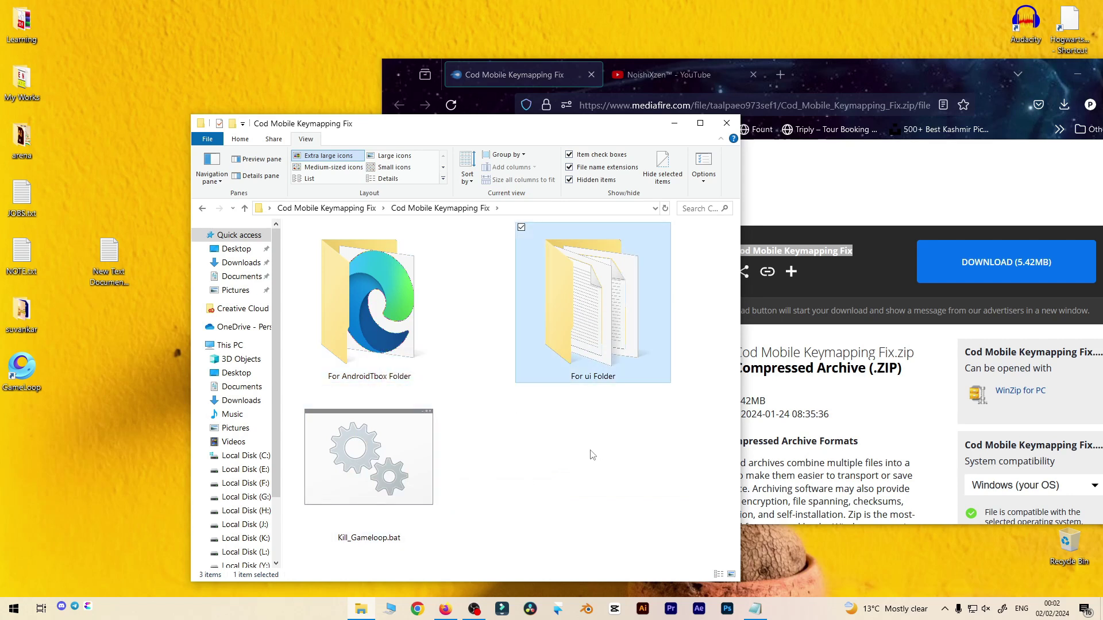
Run Kill_Gameloop.bat as administrator
left_click(422, 458)
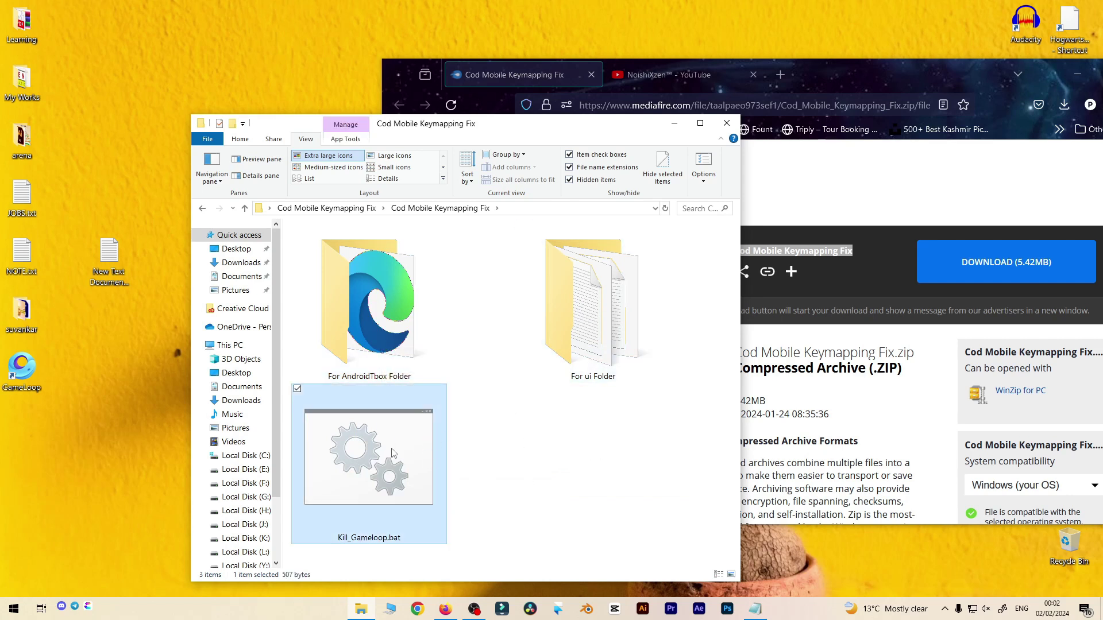
right_click(395, 452)
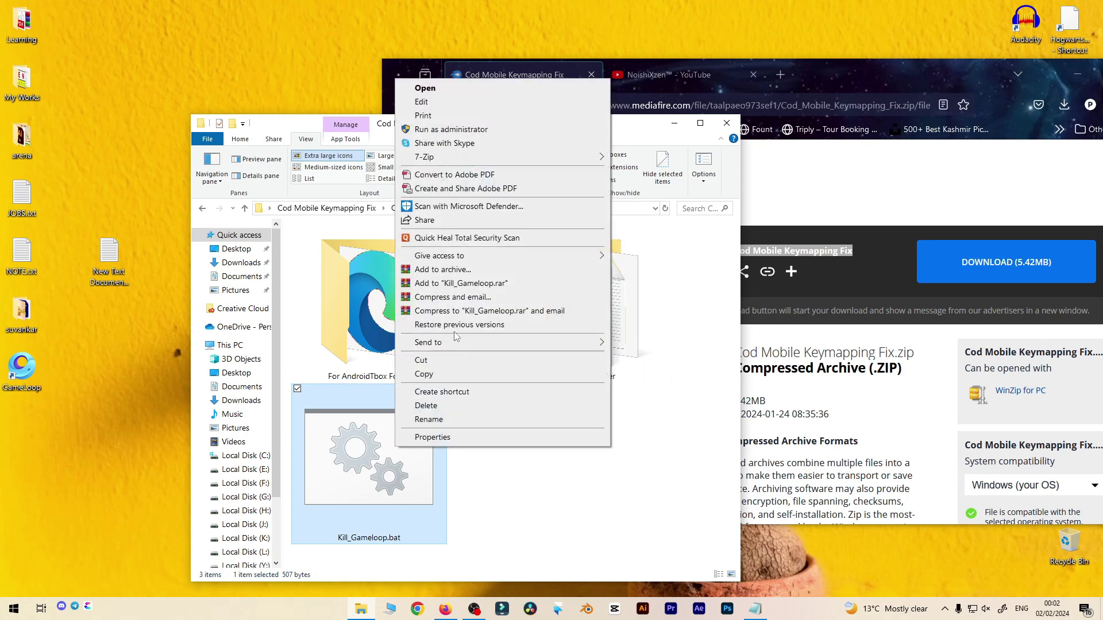
left_click(475, 130)
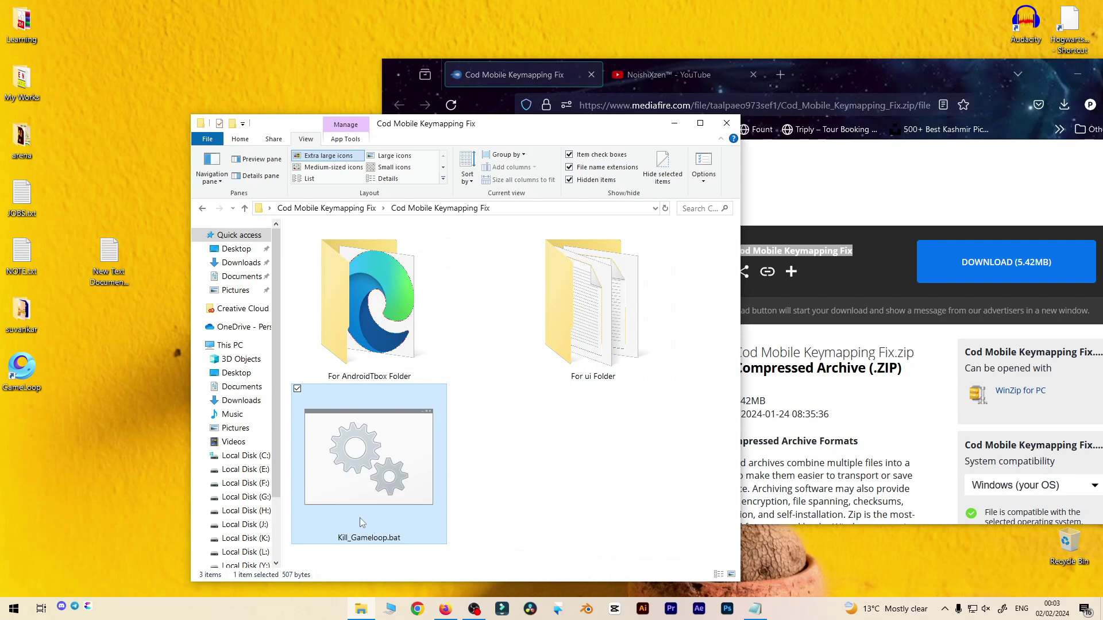
right_click(388, 475)
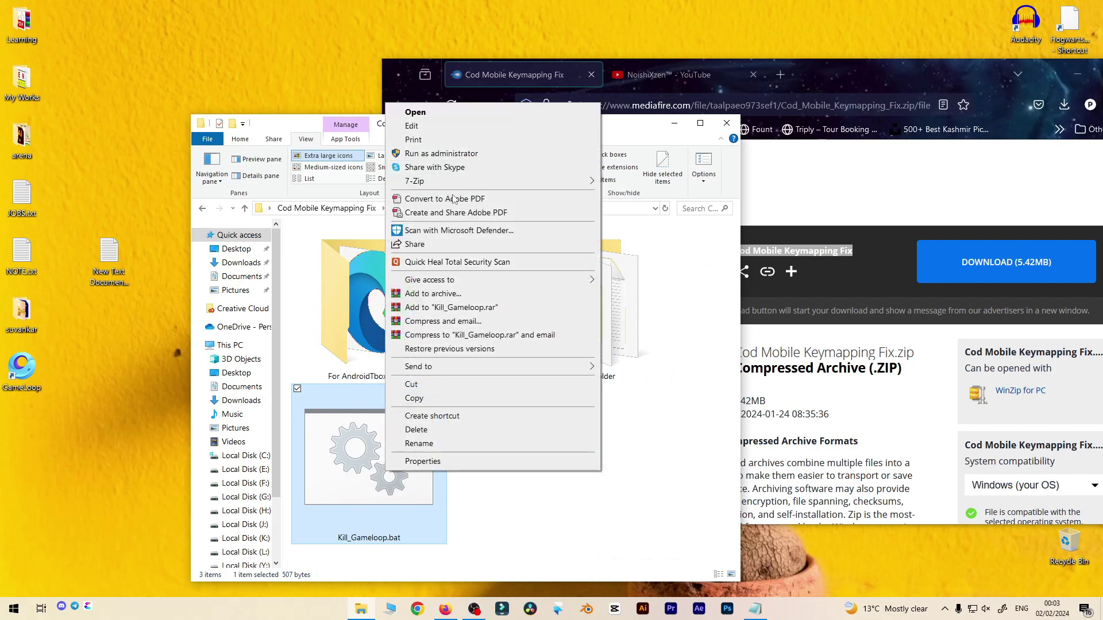
left_click(451, 155)
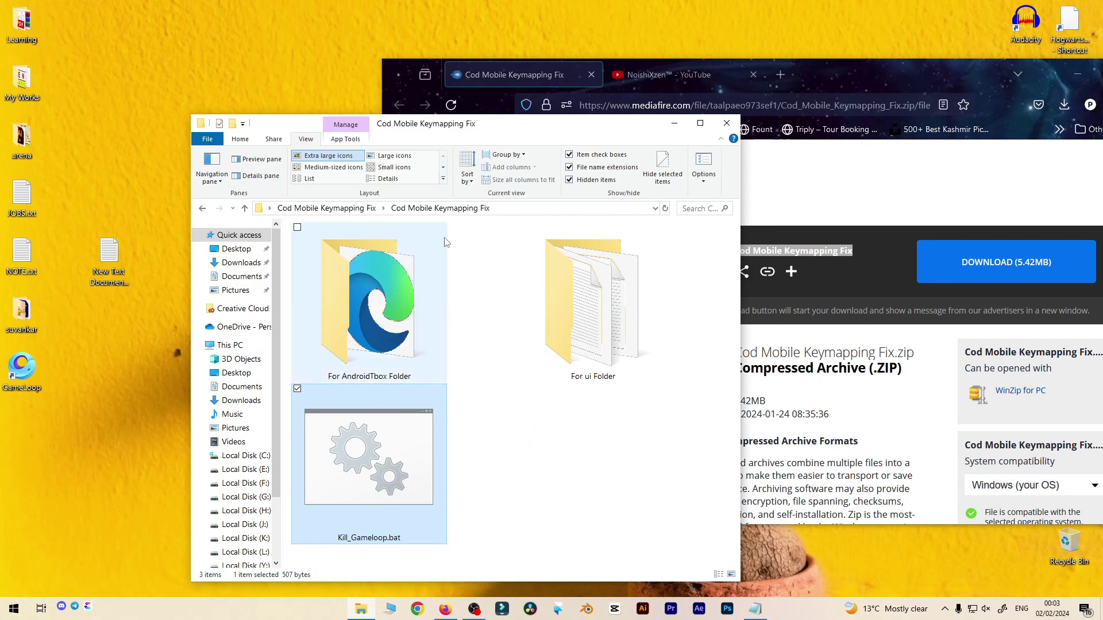
Copy the 19 files in For ui Folder, then right-click the GameLoop desktop shortcut
left_click_drag(445, 124, 391, 120)
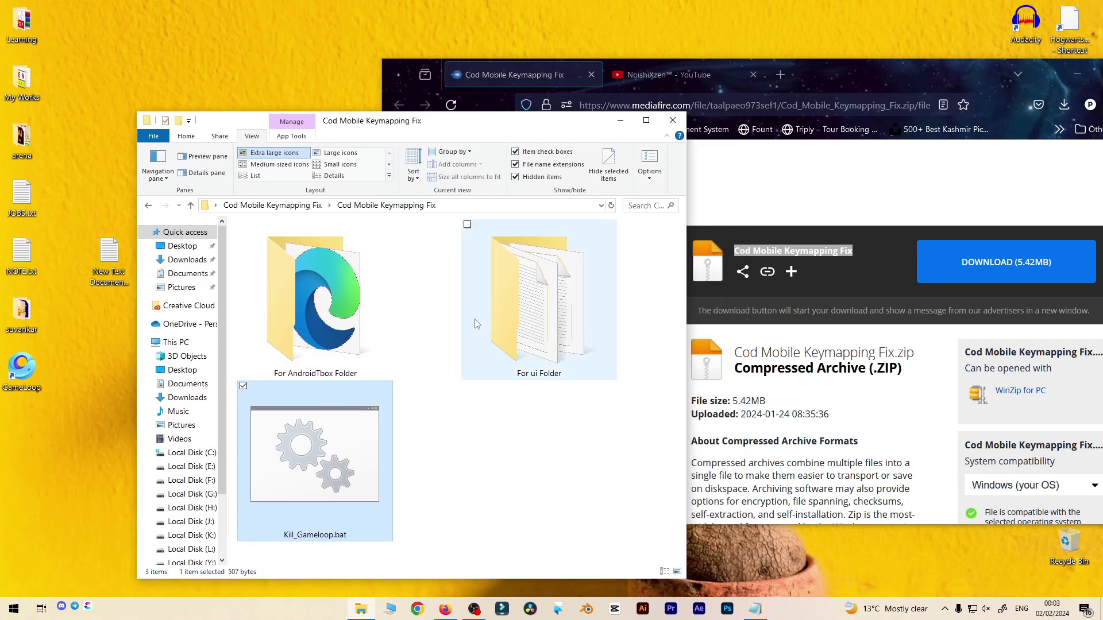
double_click(520, 323)
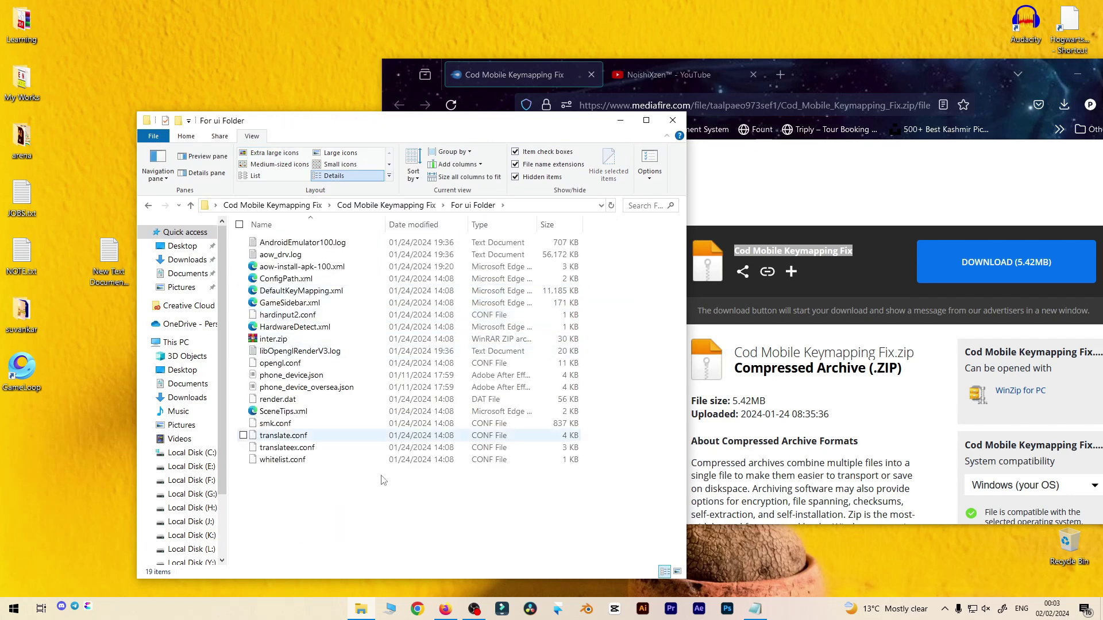
left_click_drag(334, 523, 352, 230)
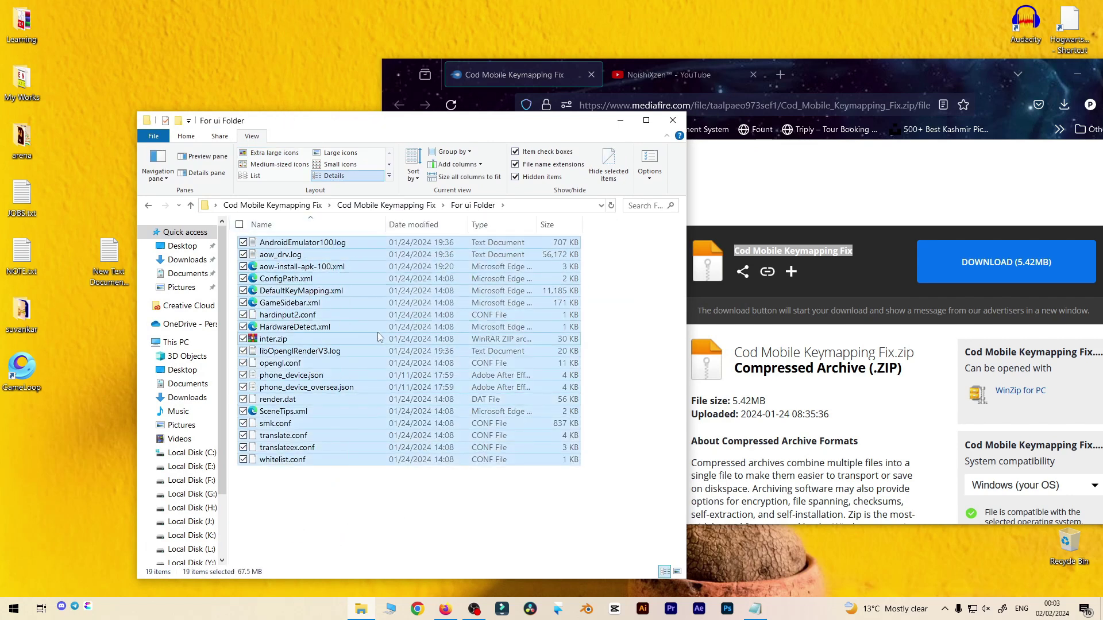
right_click(378, 324)
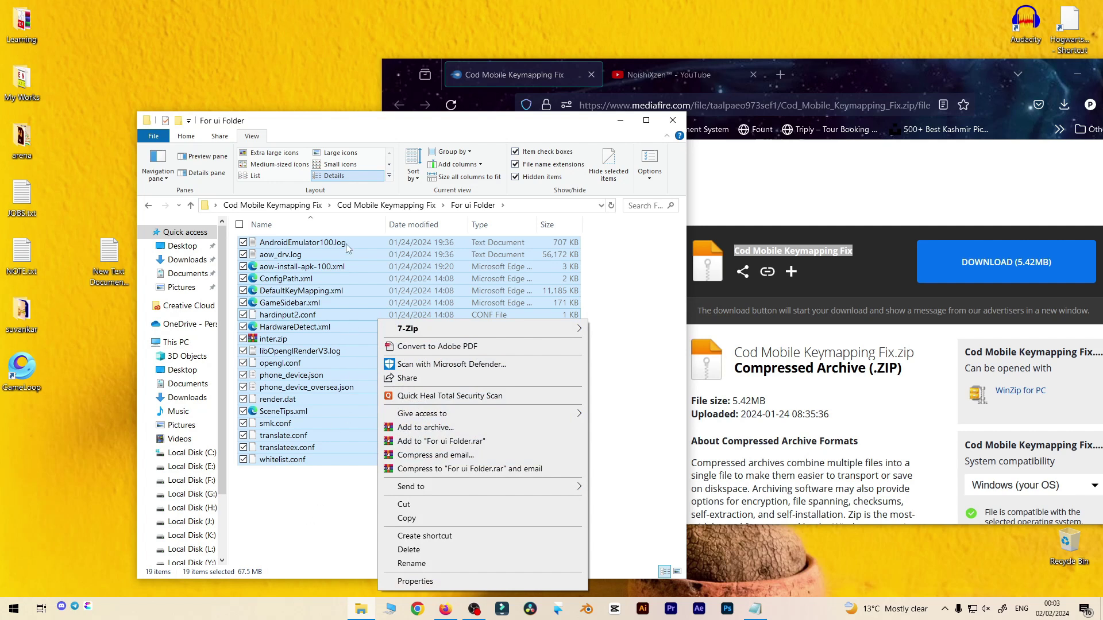
left_click(437, 517)
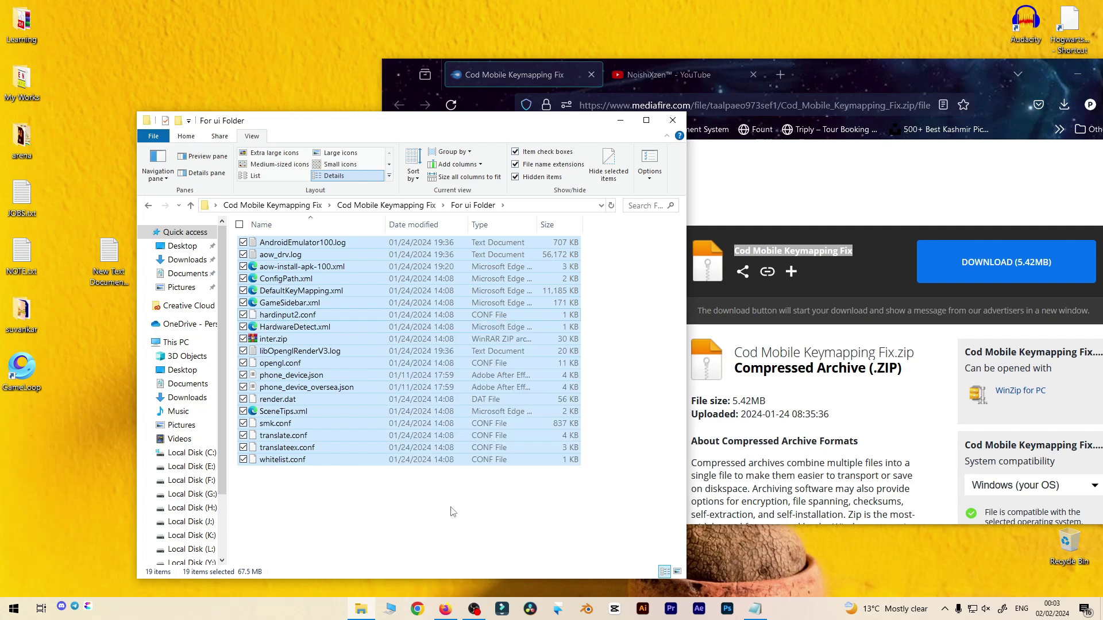
left_click(29, 380)
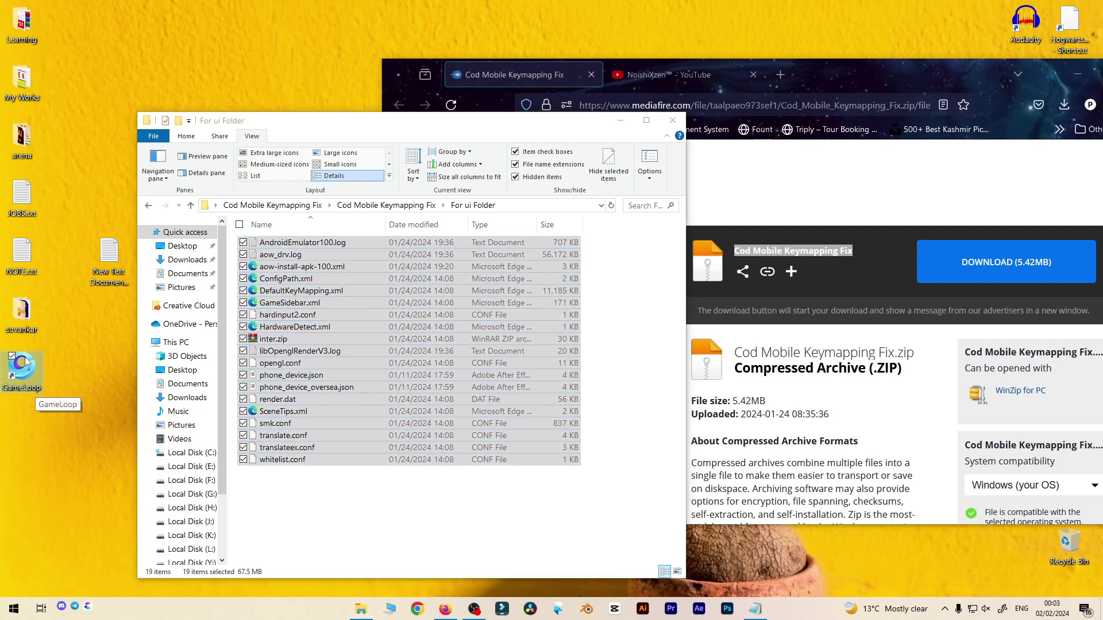
right_click(28, 367)
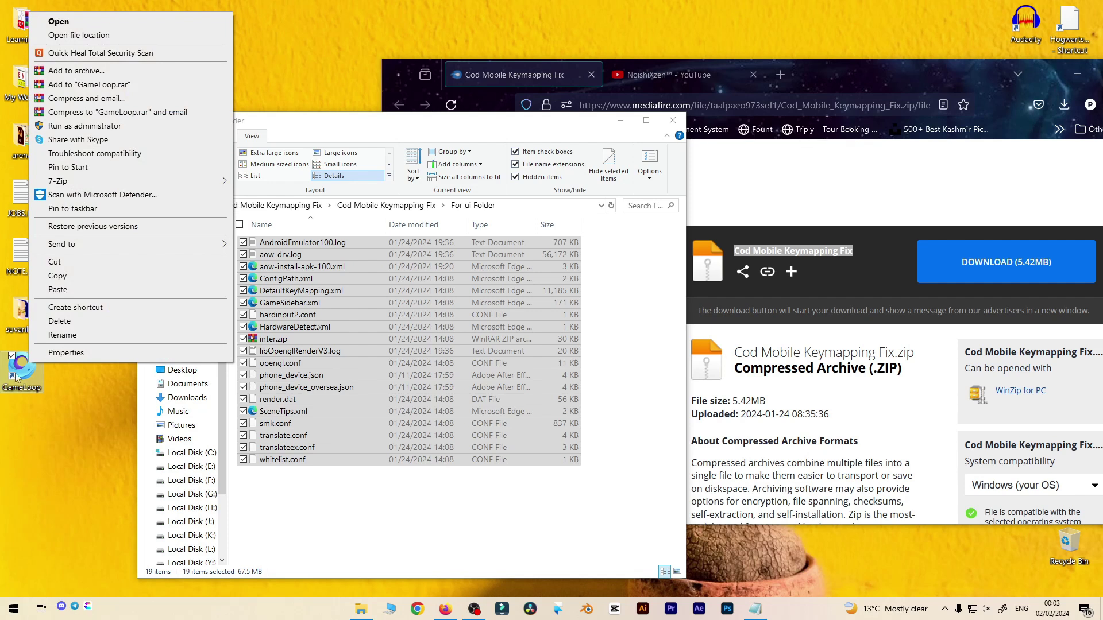
Open GameLoop's file location and browse to the TxGameAssistant ui folder
left_click(111, 38)
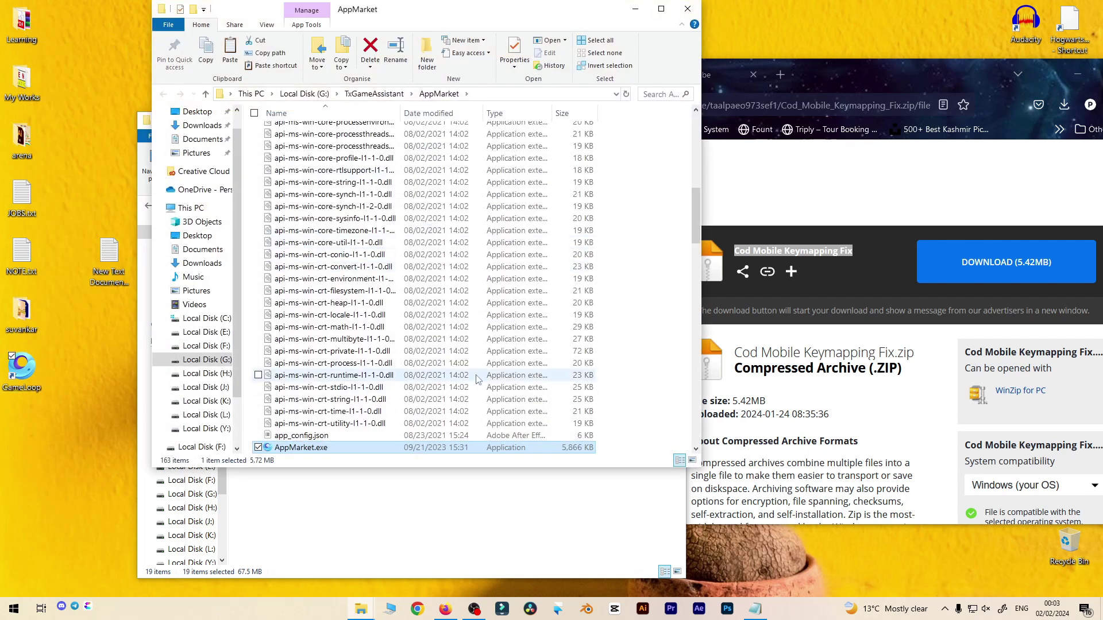
scroll(476, 375, "up", 12)
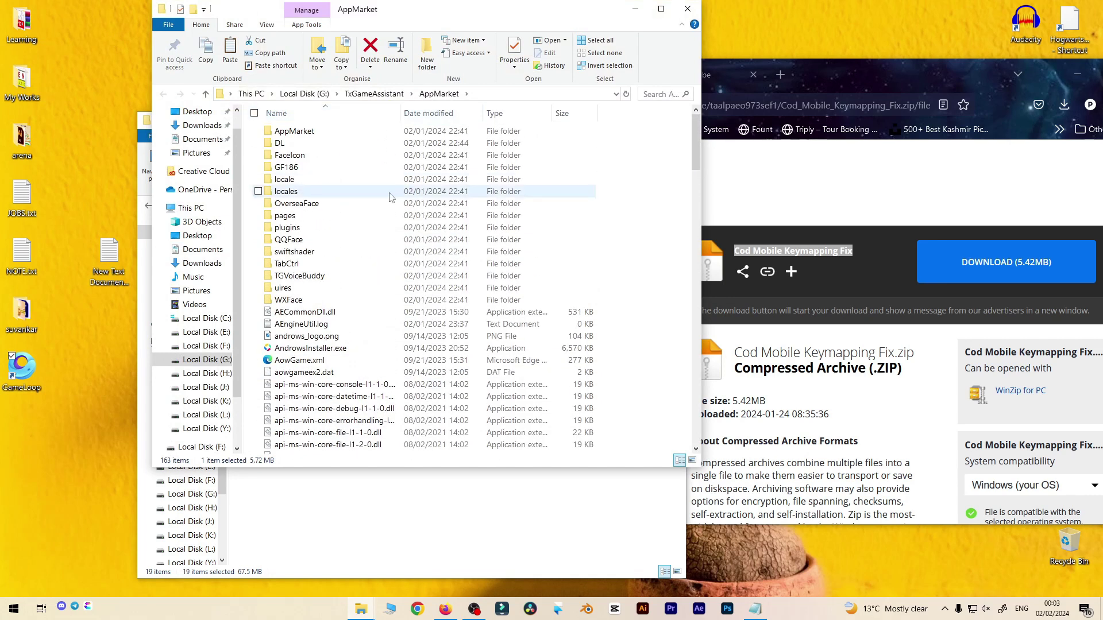
left_click(374, 94)
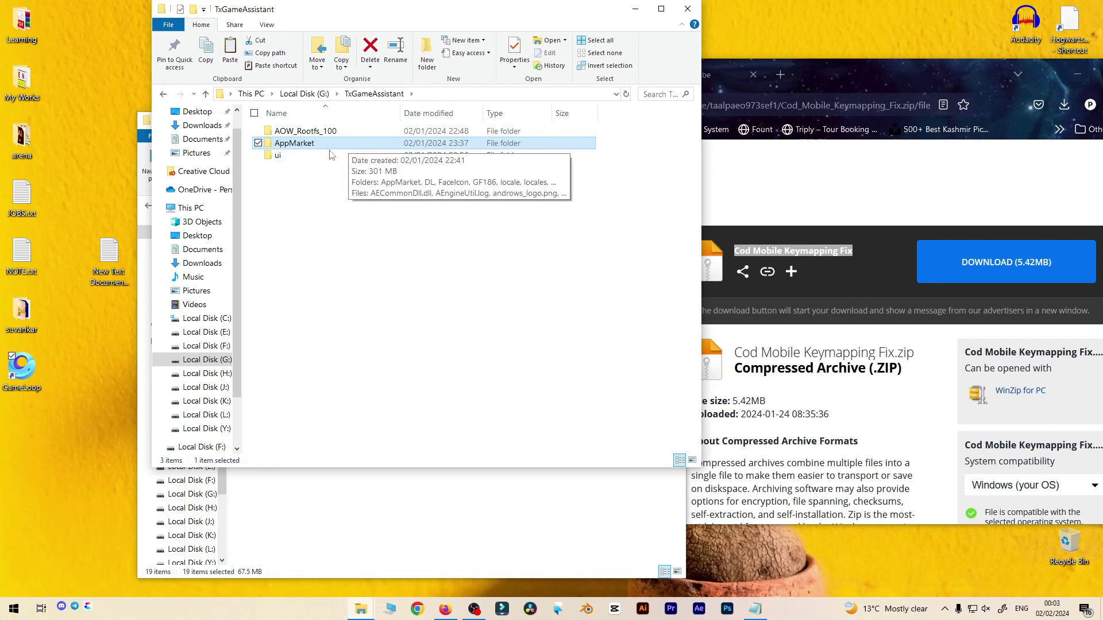
left_click(290, 163)
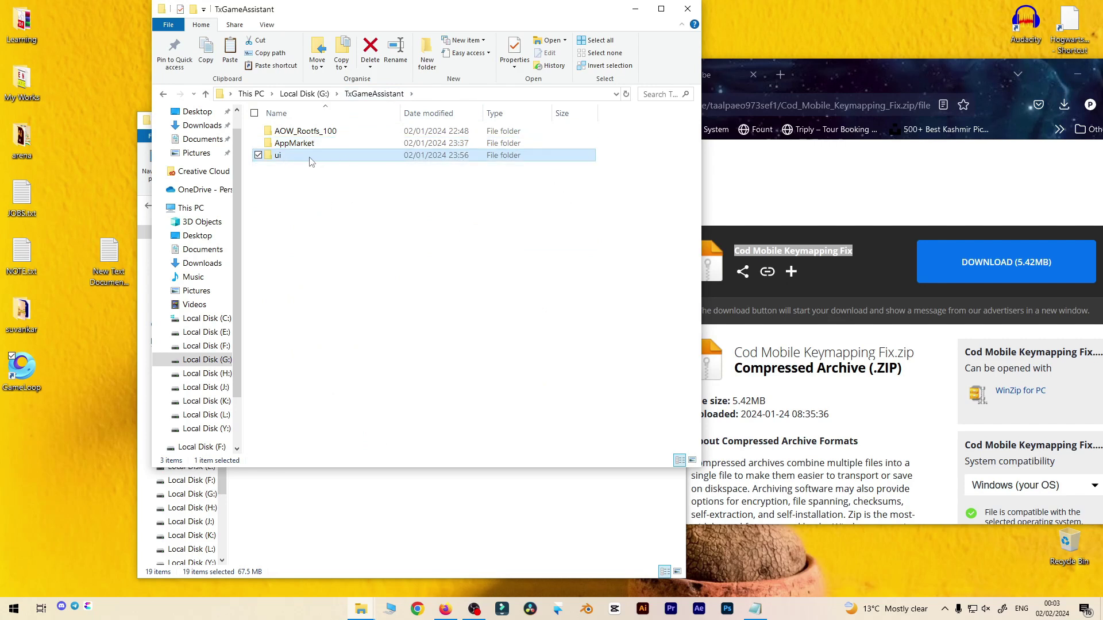
double_click(310, 162)
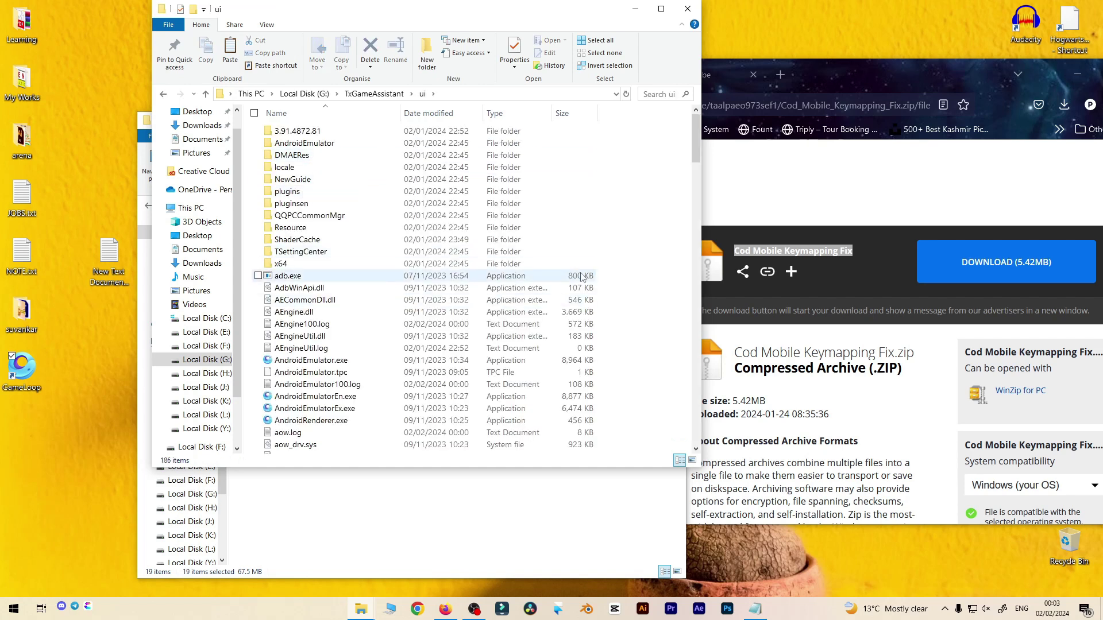
Paste the copied files into ui, replacing existing ones, and close the window
right_click(650, 231)
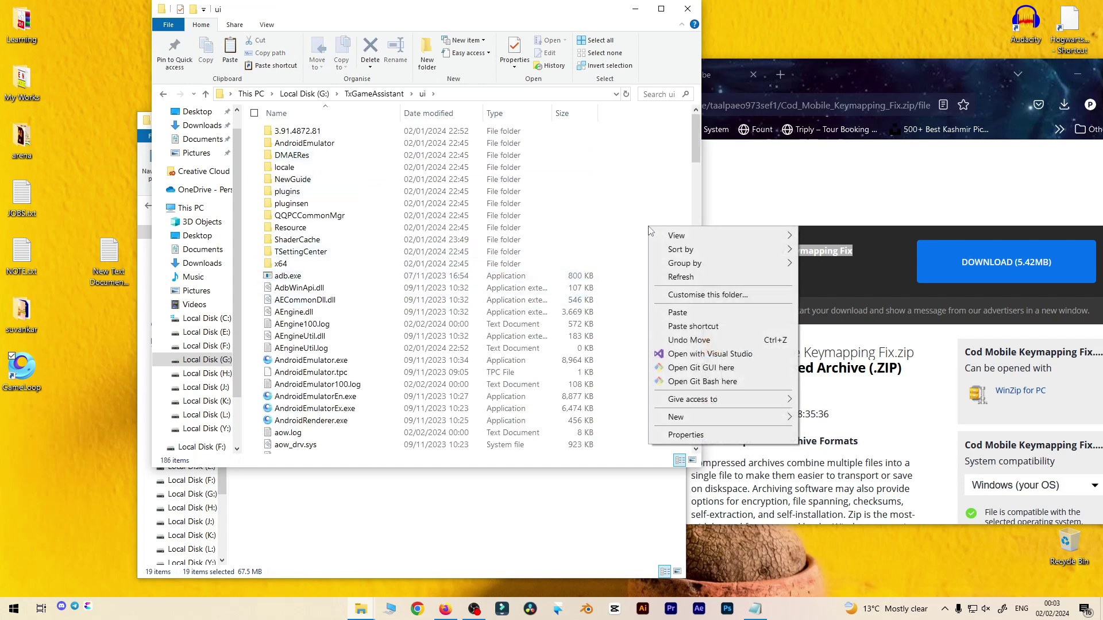
left_click(678, 313)
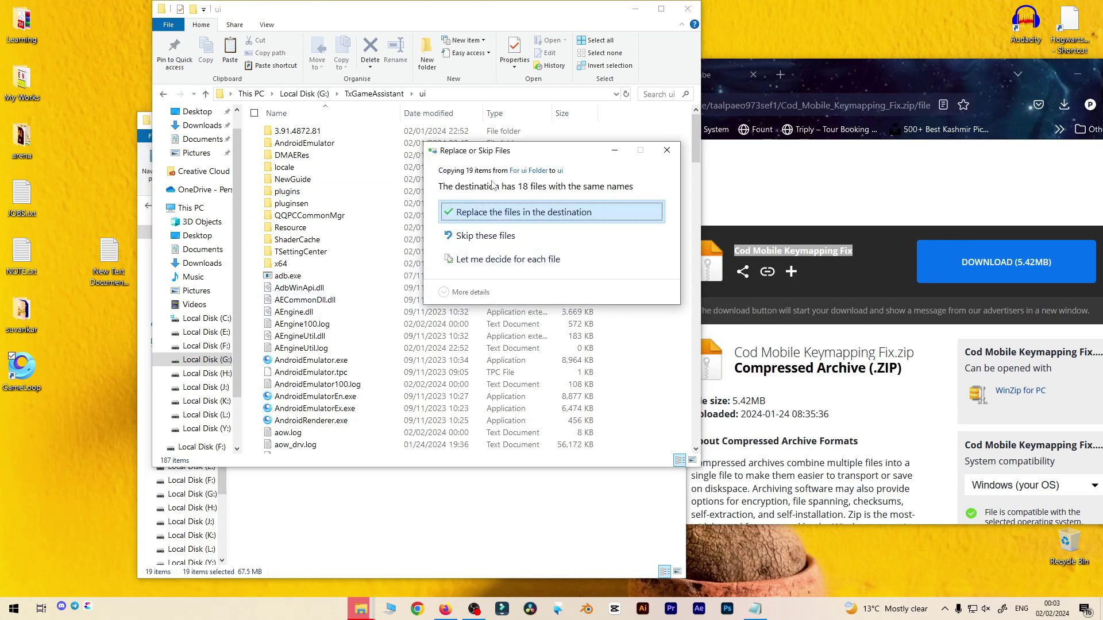
left_click(520, 212)
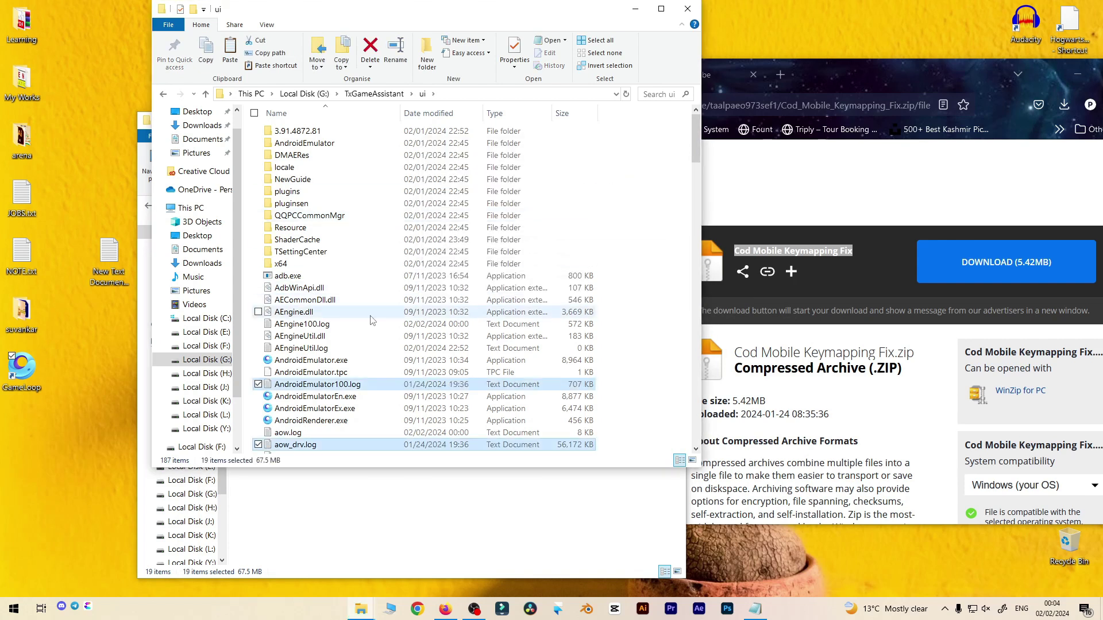
scroll(352, 307, "down", 4)
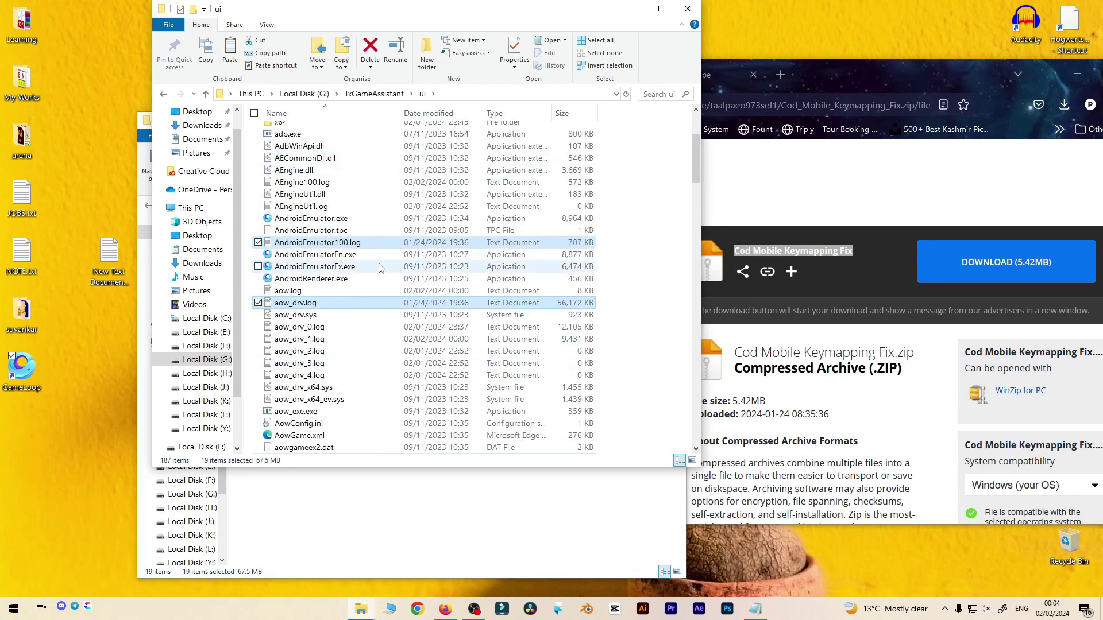
scroll(376, 220, "up", 4)
left_click(687, 9)
Copy TVM_100.xml from For AndroidTbox Folder
left_click(191, 205)
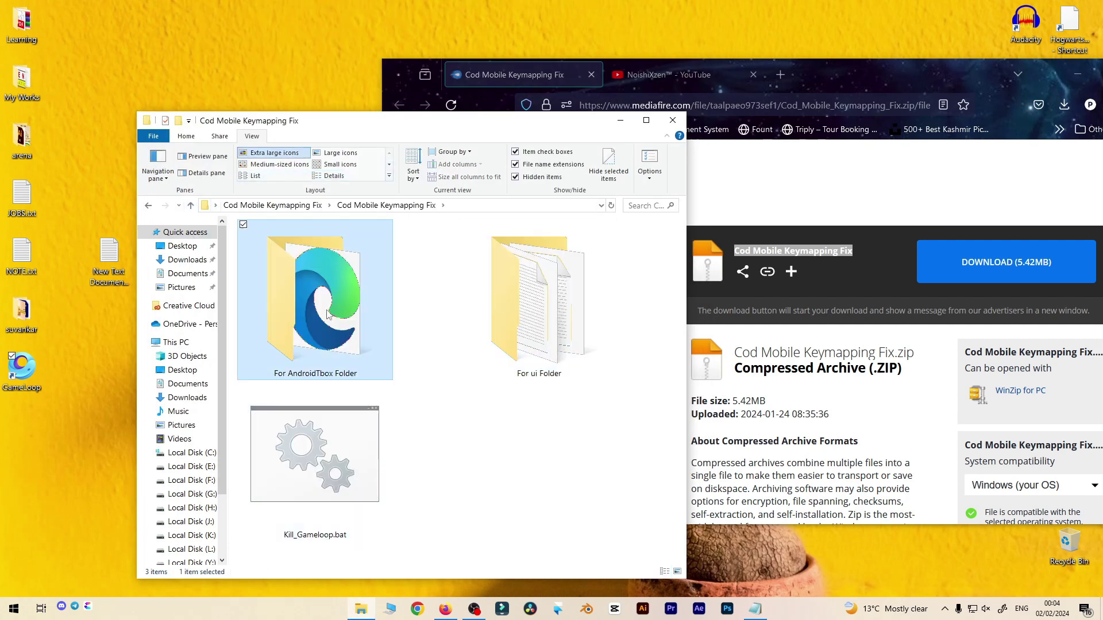
double_click(278, 271)
left_click(304, 247)
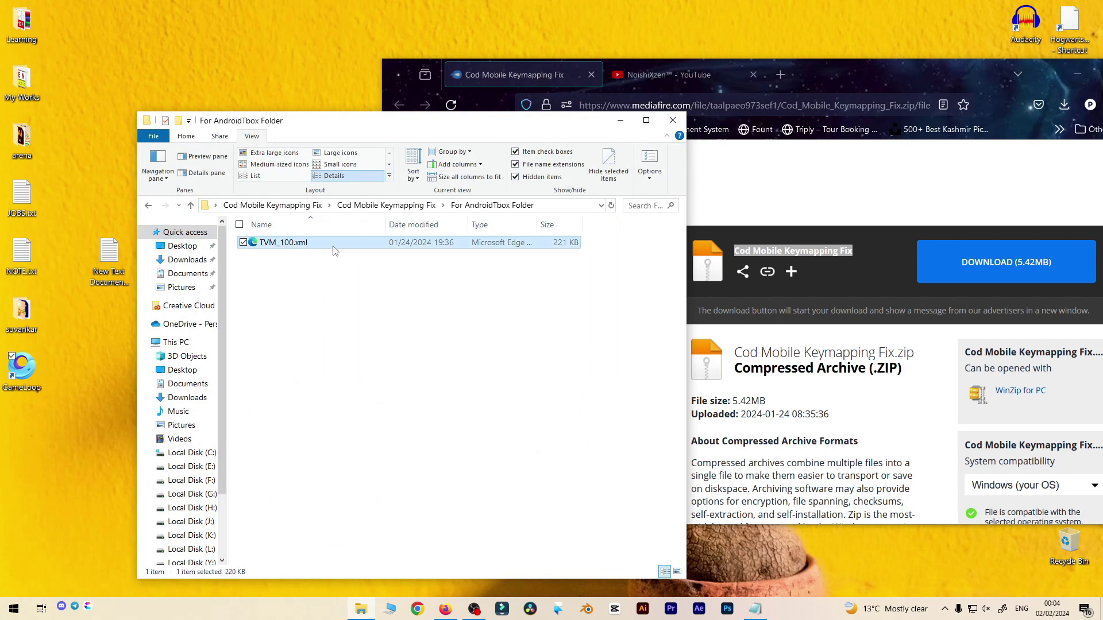
right_click(320, 247)
left_click(344, 490)
Check the target path in the Notepad note and open a new File Explorer window
left_click(755, 608)
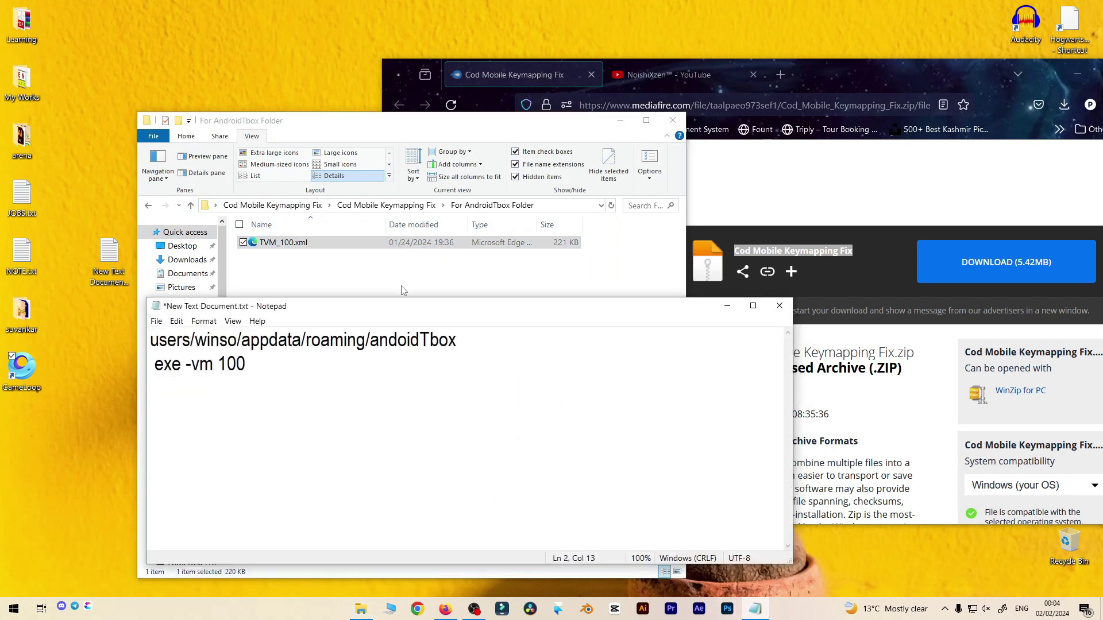
left_click_drag(415, 314, 589, 200)
left_click(318, 197)
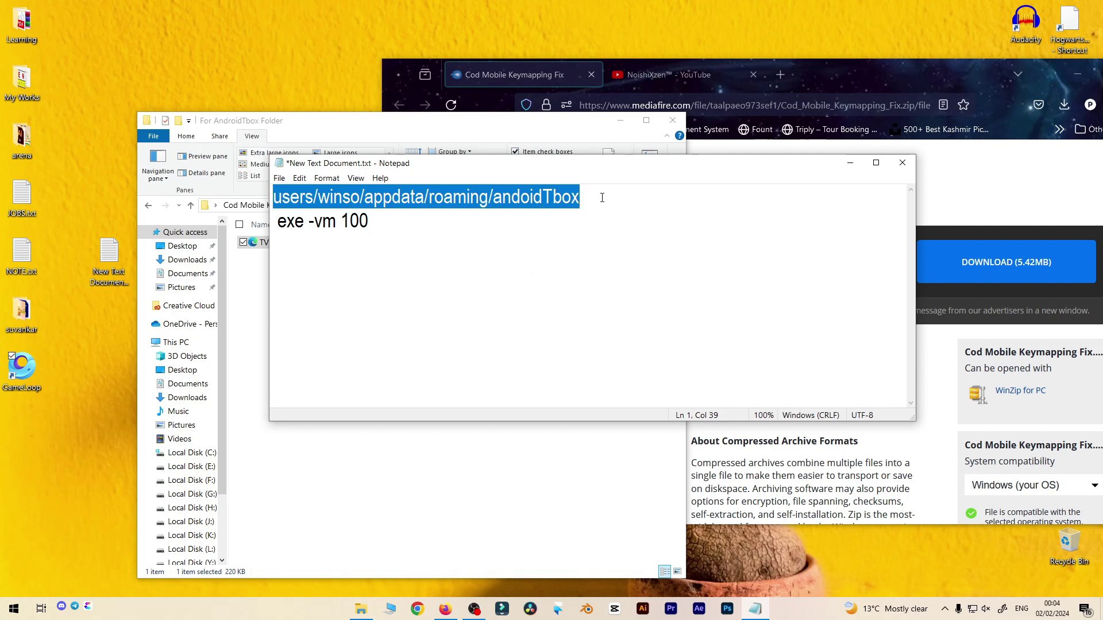
left_click(390, 609)
left_click_drag(482, 37, 741, 62)
Browse to C:\Users\<user>\AppData\Roaming\AndroidTbox
double_click(641, 300)
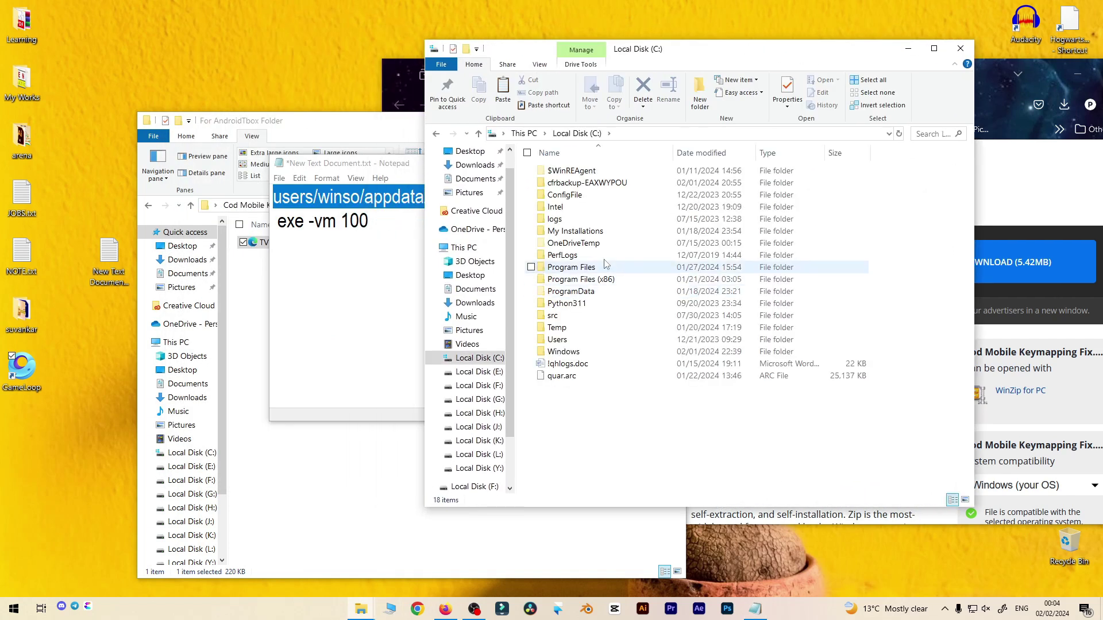
left_click_drag(604, 53, 749, 78)
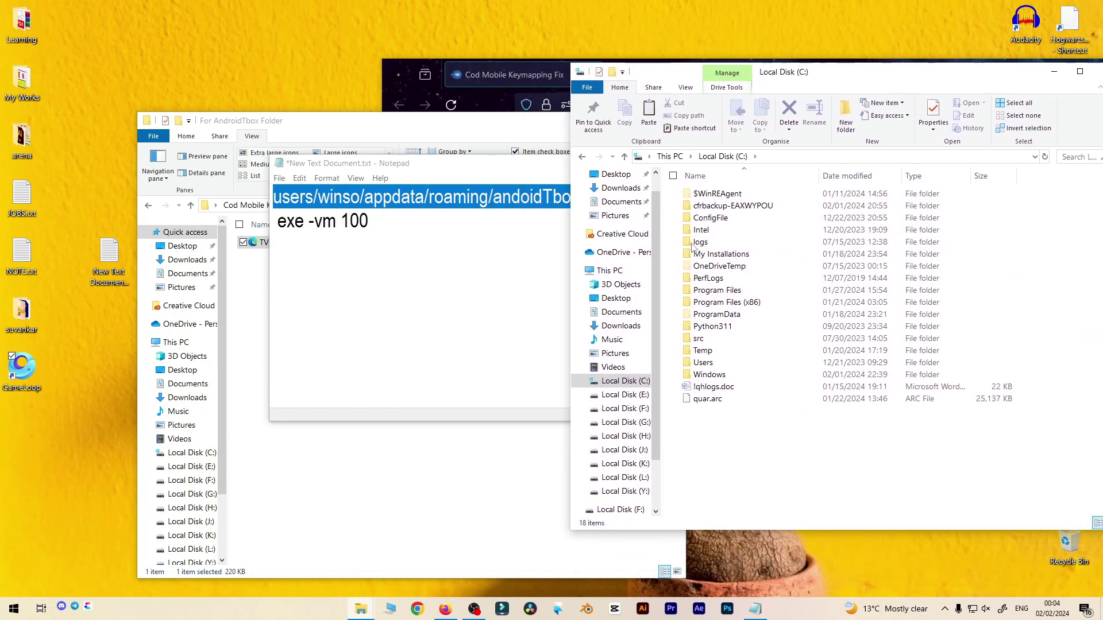
double_click(718, 364)
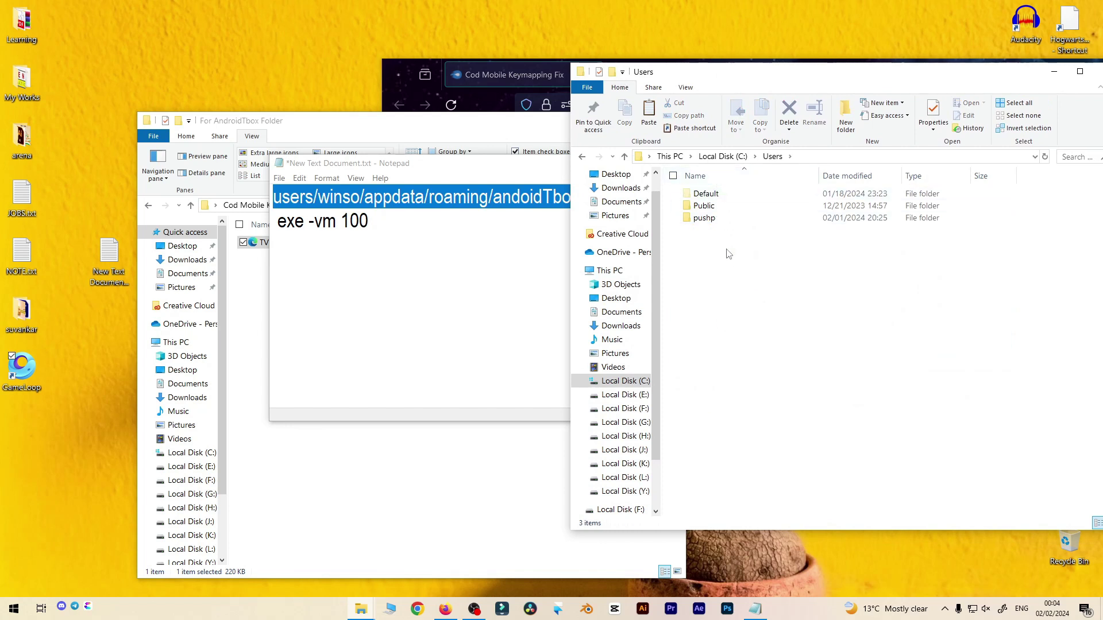
double_click(705, 218)
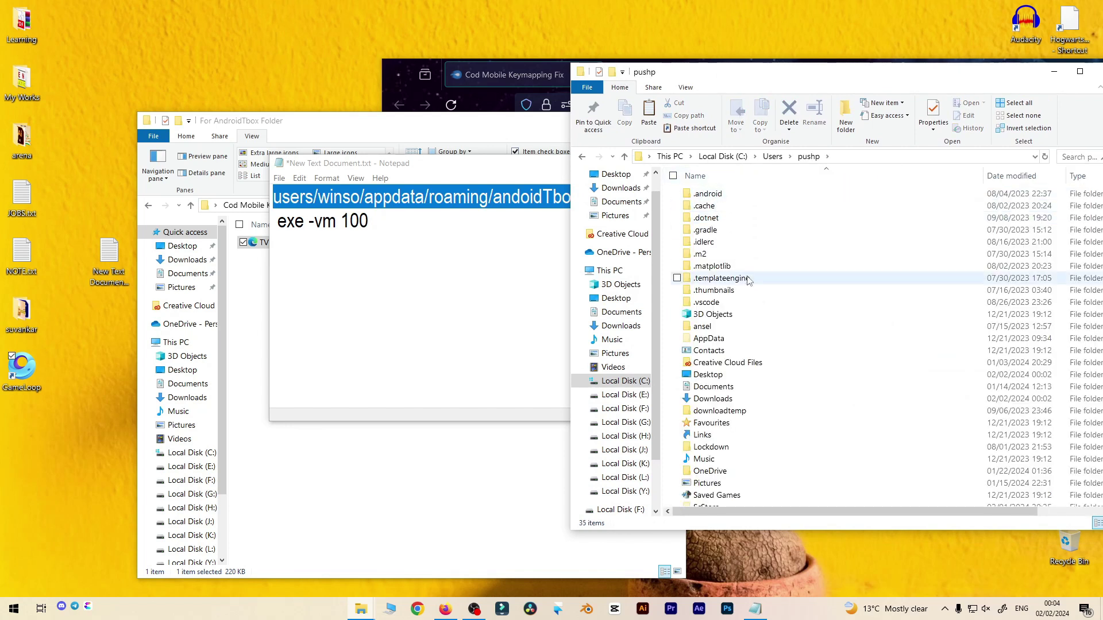
scroll(749, 268, "down", 3)
double_click(729, 273)
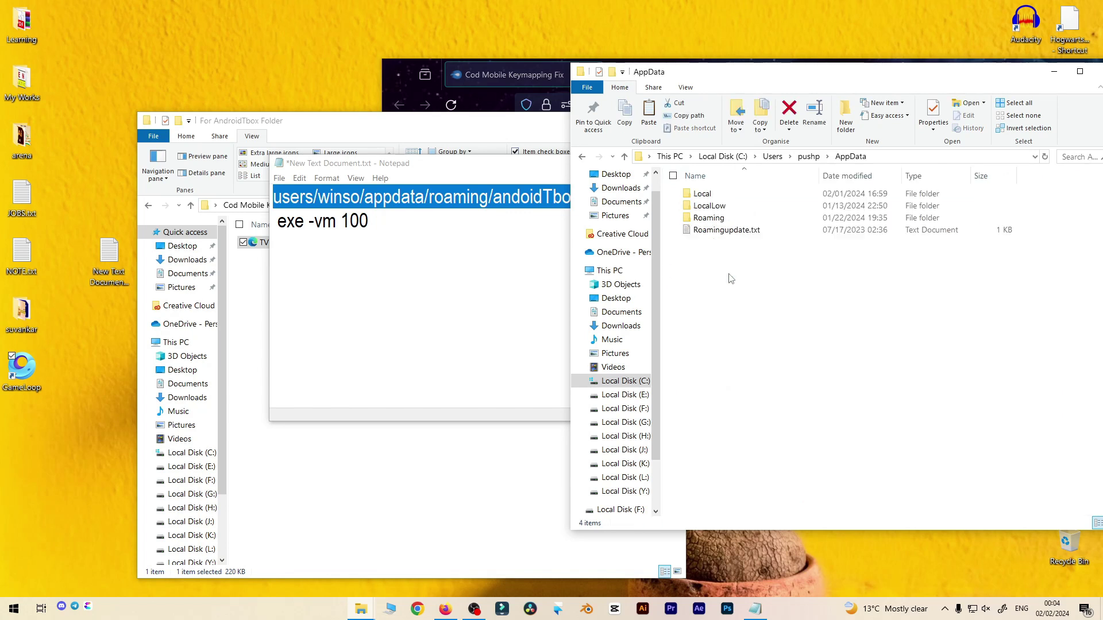
double_click(708, 218)
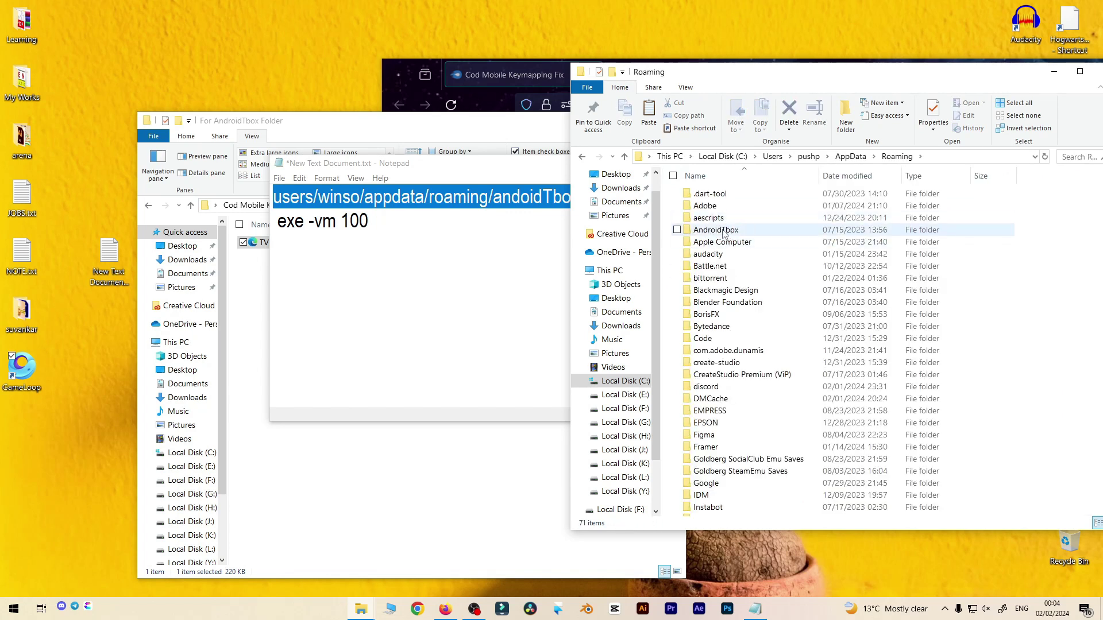
left_click(722, 232)
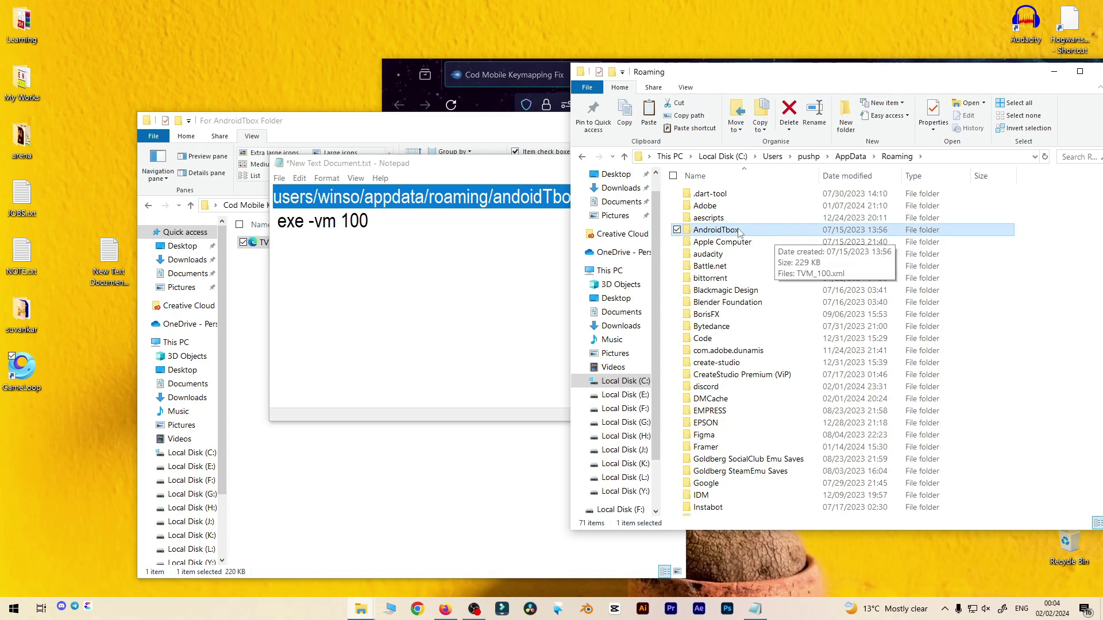
double_click(769, 233)
Paste TVM_100.xml there, replacing the existing file
right_click(702, 230)
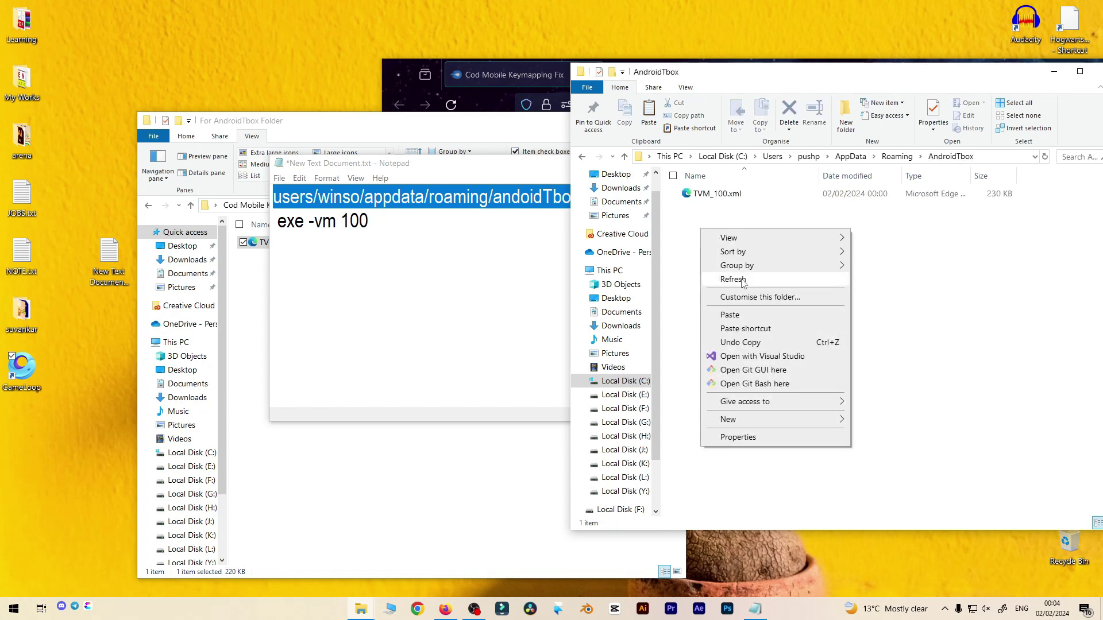
left_click(729, 315)
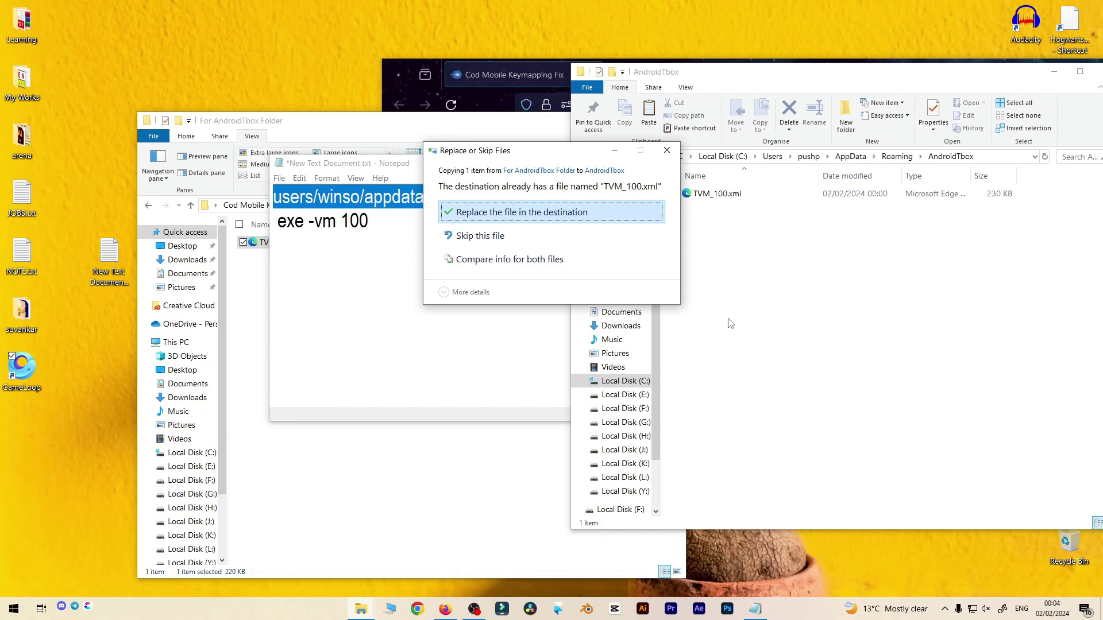
left_click(511, 213)
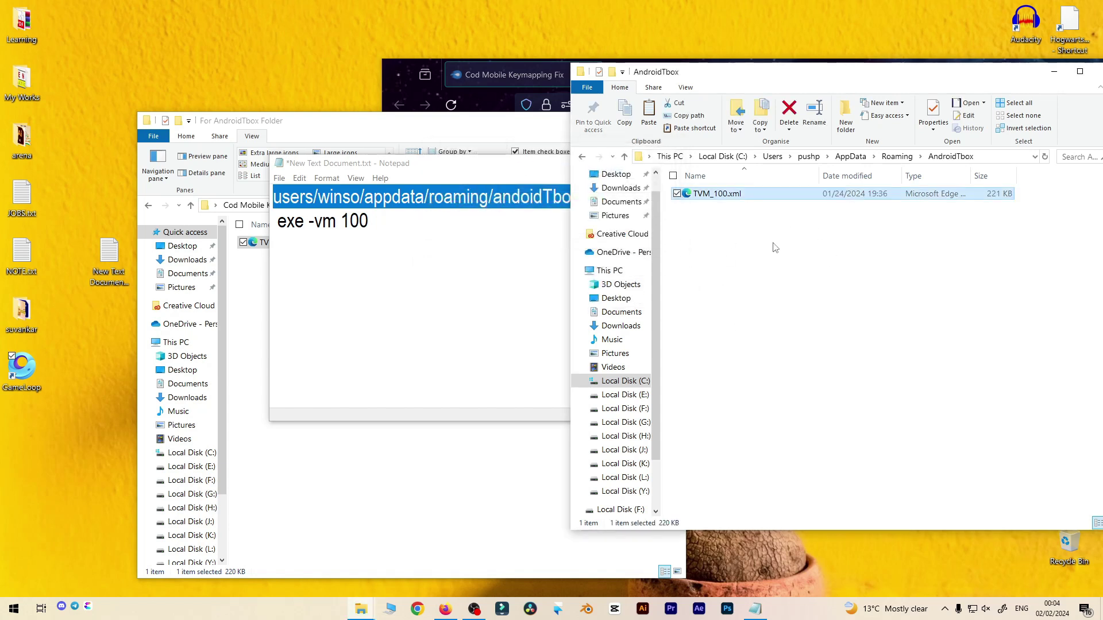
Close the AndroidTbox and For AndroidTbox Folder windows, keeping the Notepad notes open
left_click_drag(711, 85, 398, 159)
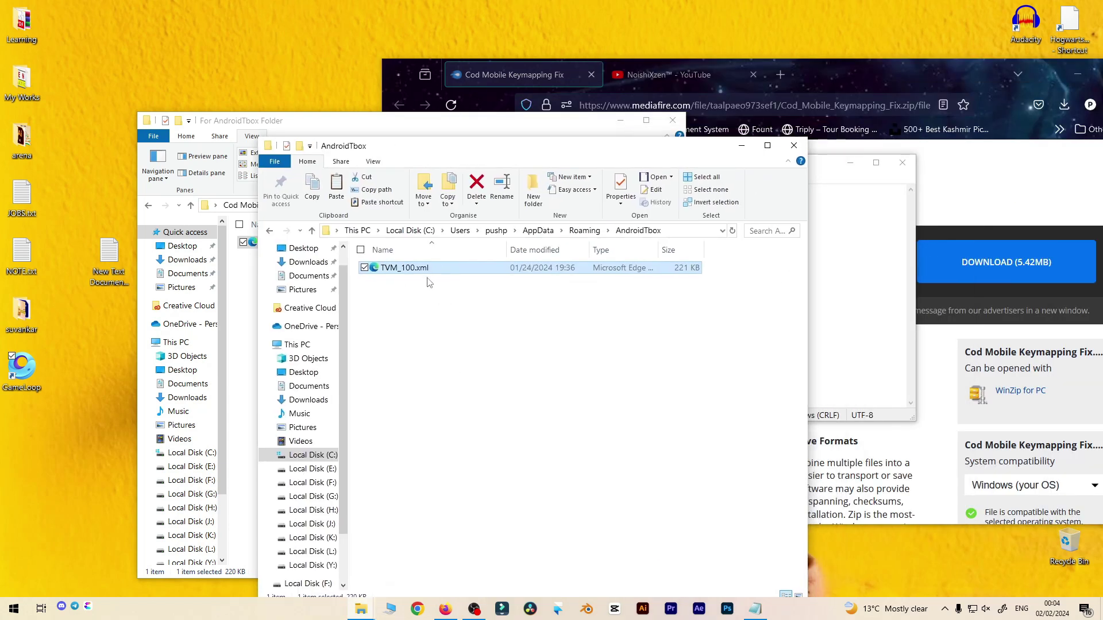
left_click(794, 145)
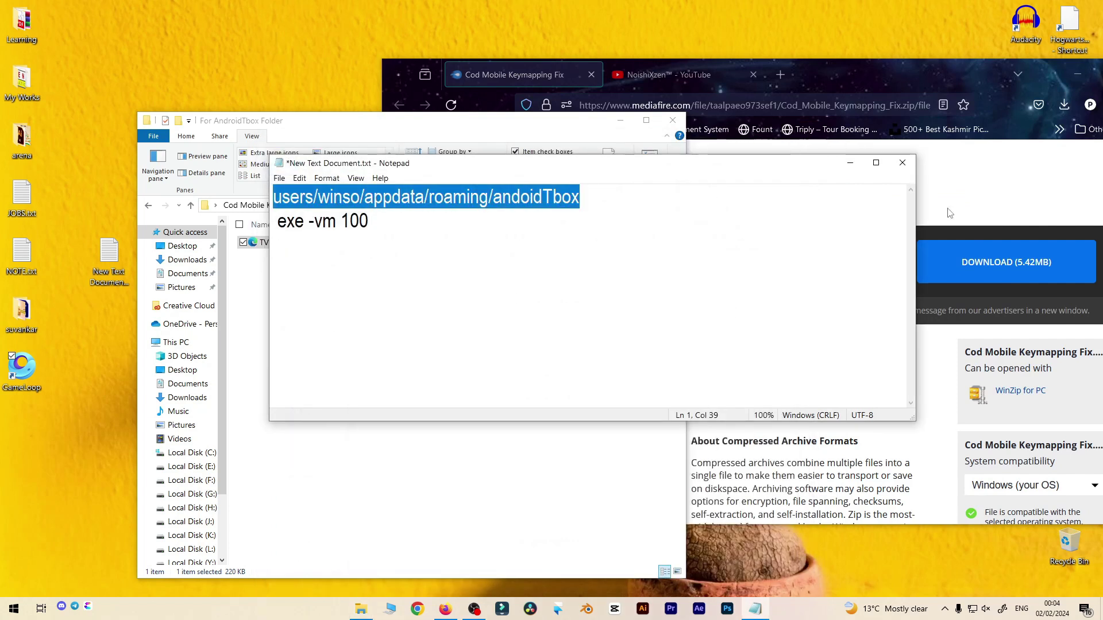
left_click(902, 163)
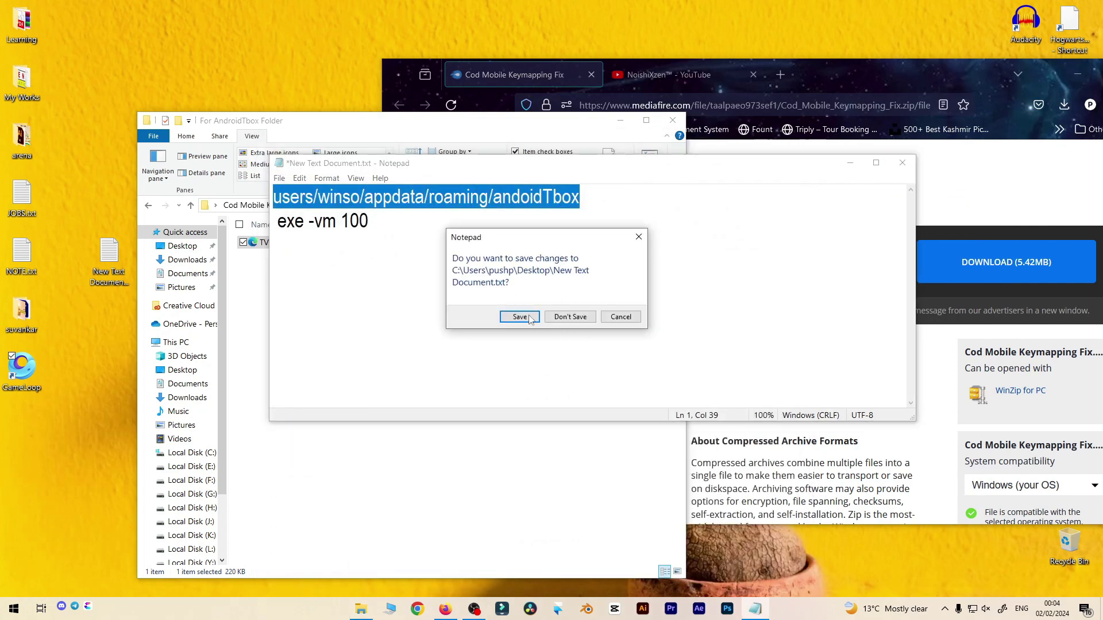
left_click(620, 317)
left_click(386, 230)
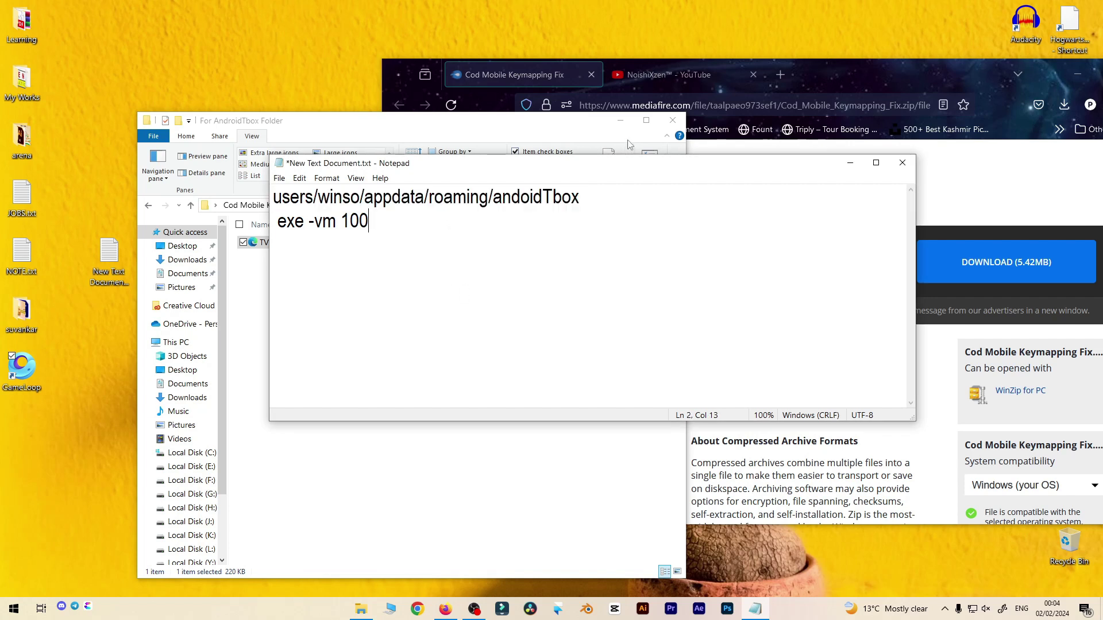
left_click(681, 126)
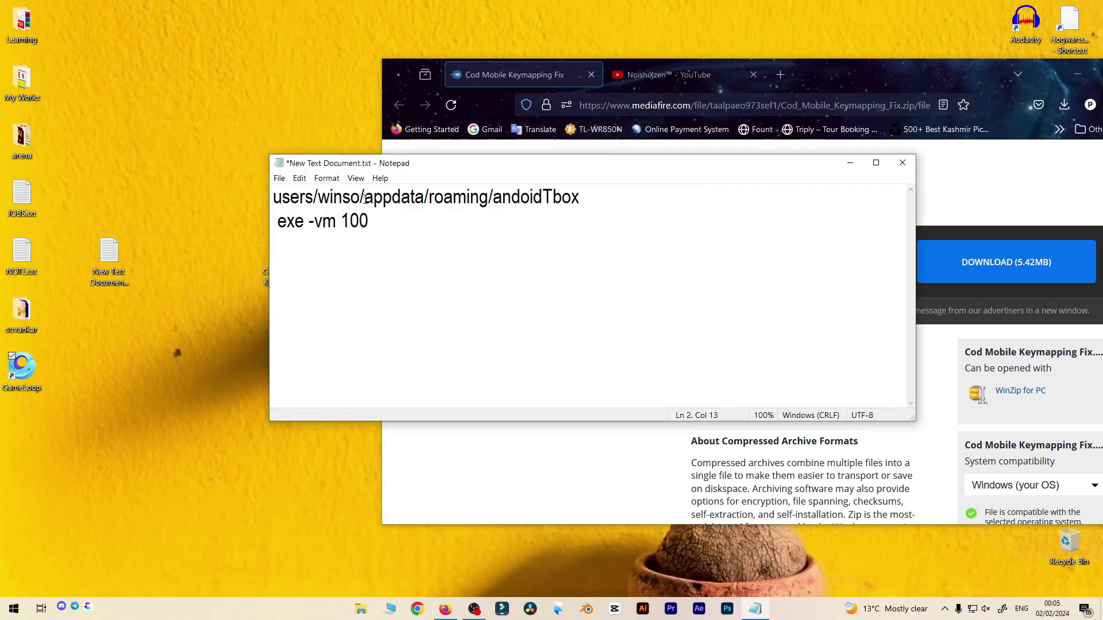
left_click_drag(373, 168, 419, 138)
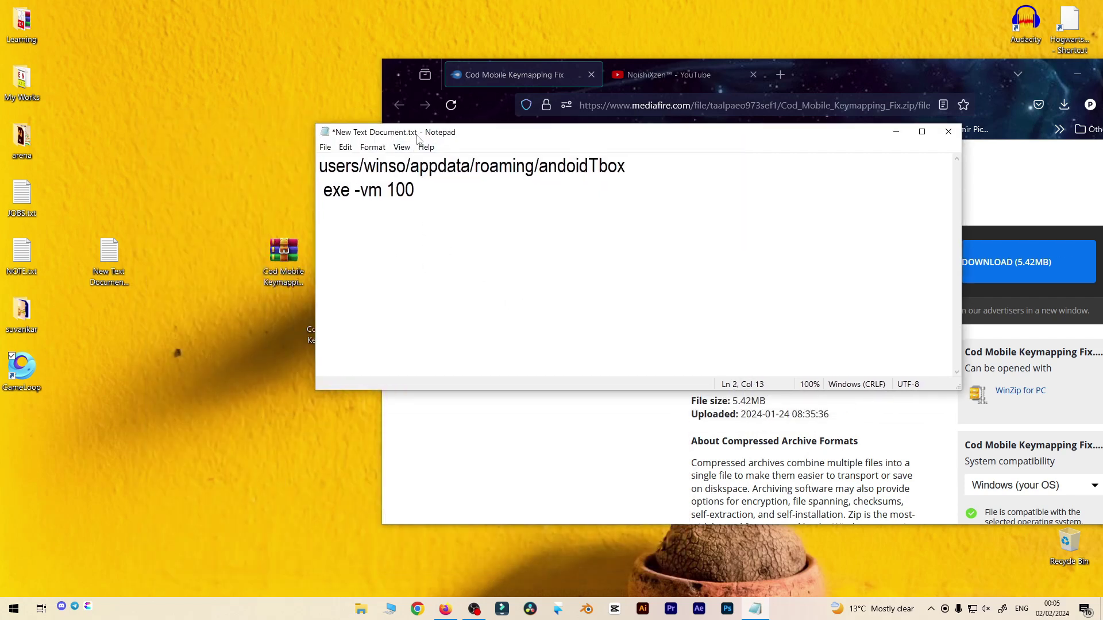
Open the GameLoop shortcut's file location and go to TxGameAssistant\ui
right_click(18, 383)
left_click(99, 52)
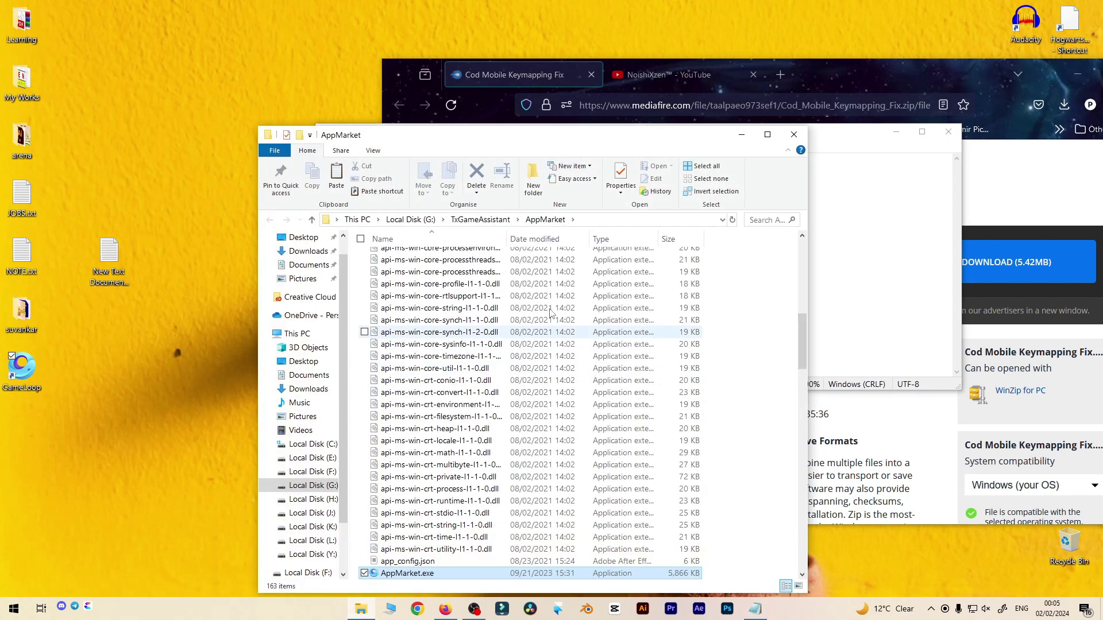
left_click(466, 219)
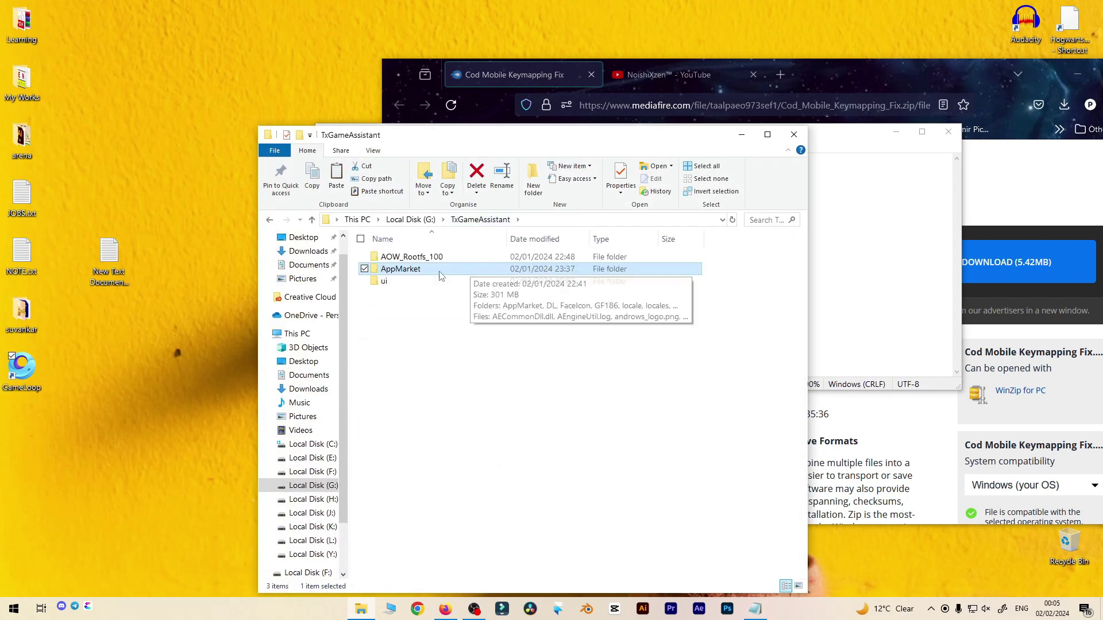
double_click(416, 288)
scroll(663, 320, "down", 3)
scroll(630, 343, "down", 2)
scroll(429, 354, "up", 1)
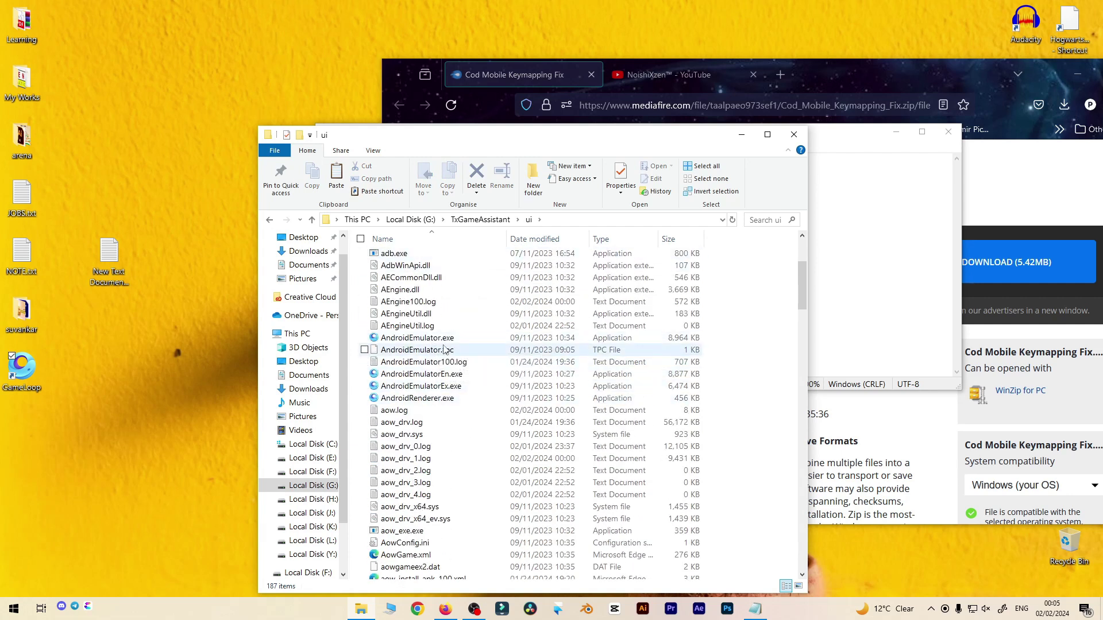
Send AndroidEmulator.exe to Desktop (create shortcut)
left_click(442, 341)
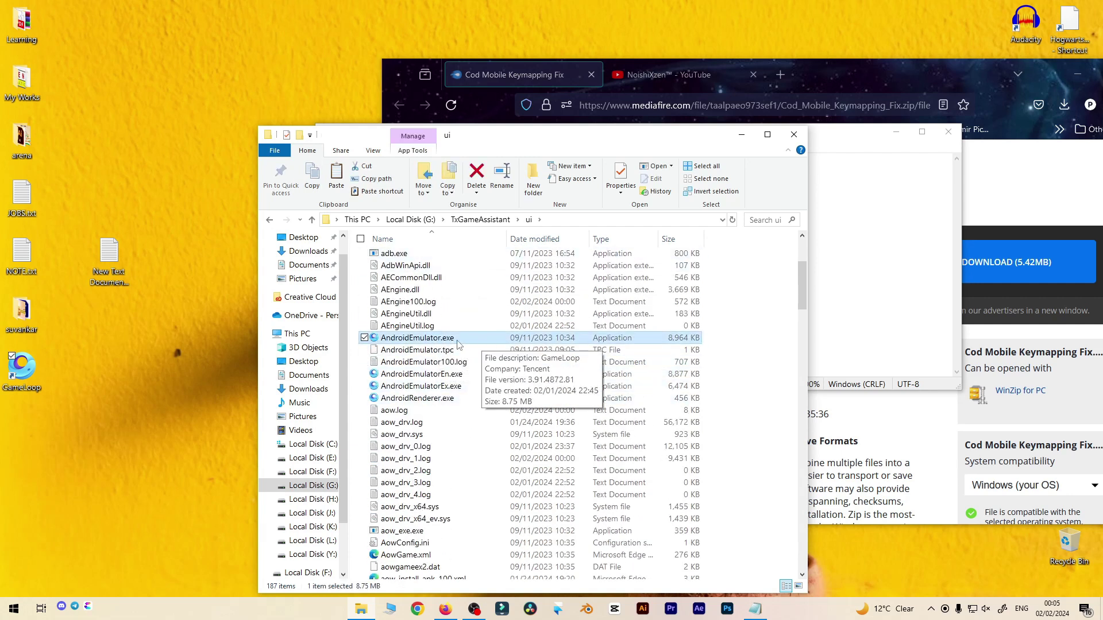
right_click(426, 341)
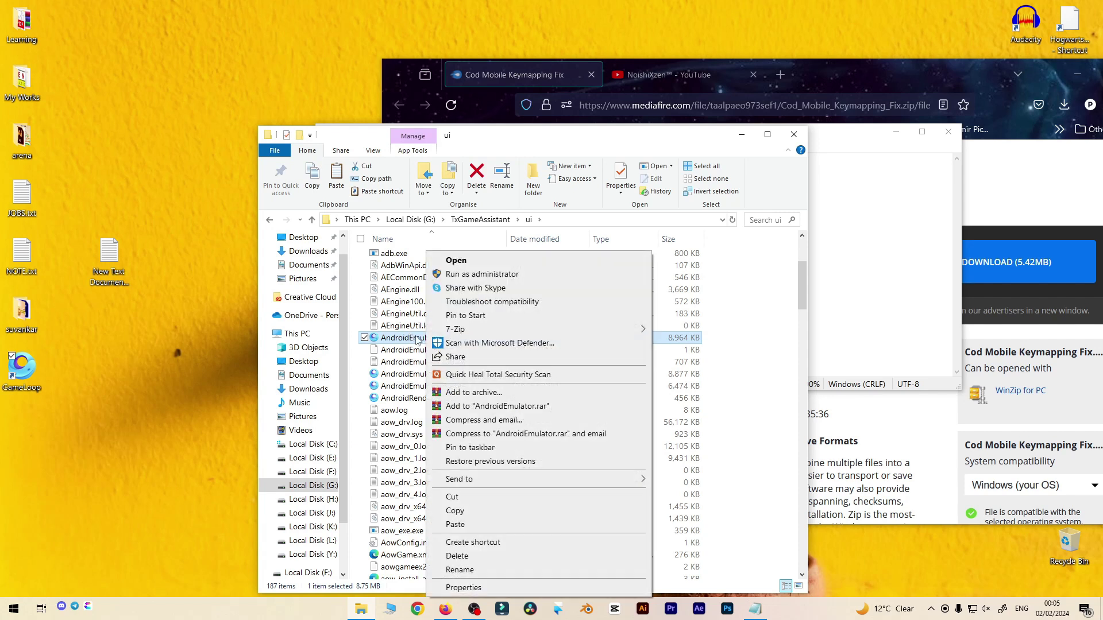
mouse_move(482, 480)
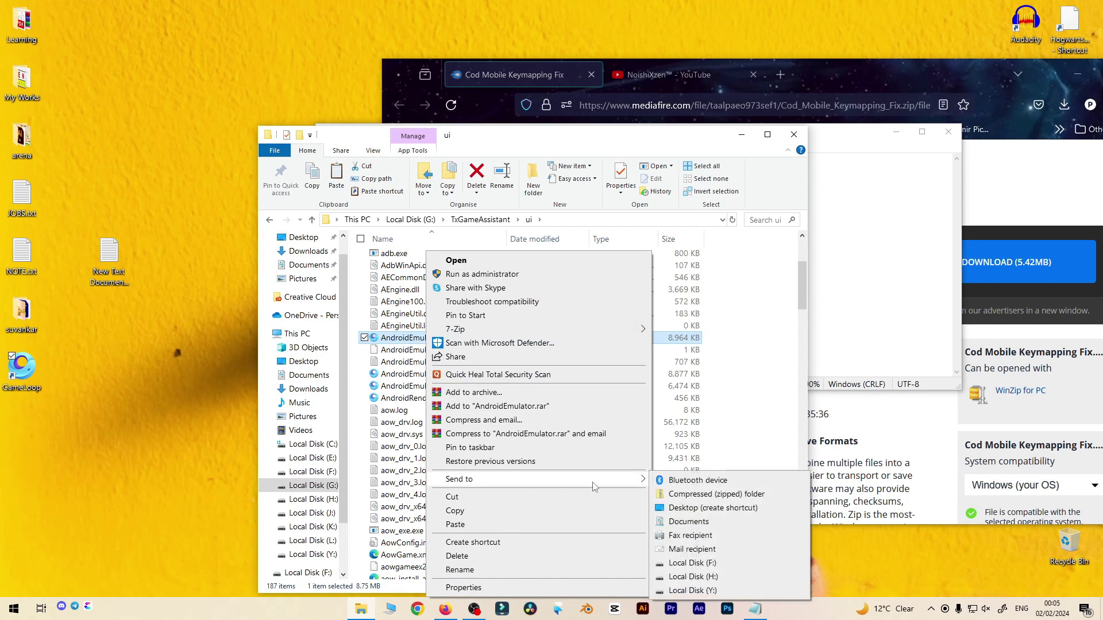
left_click(678, 507)
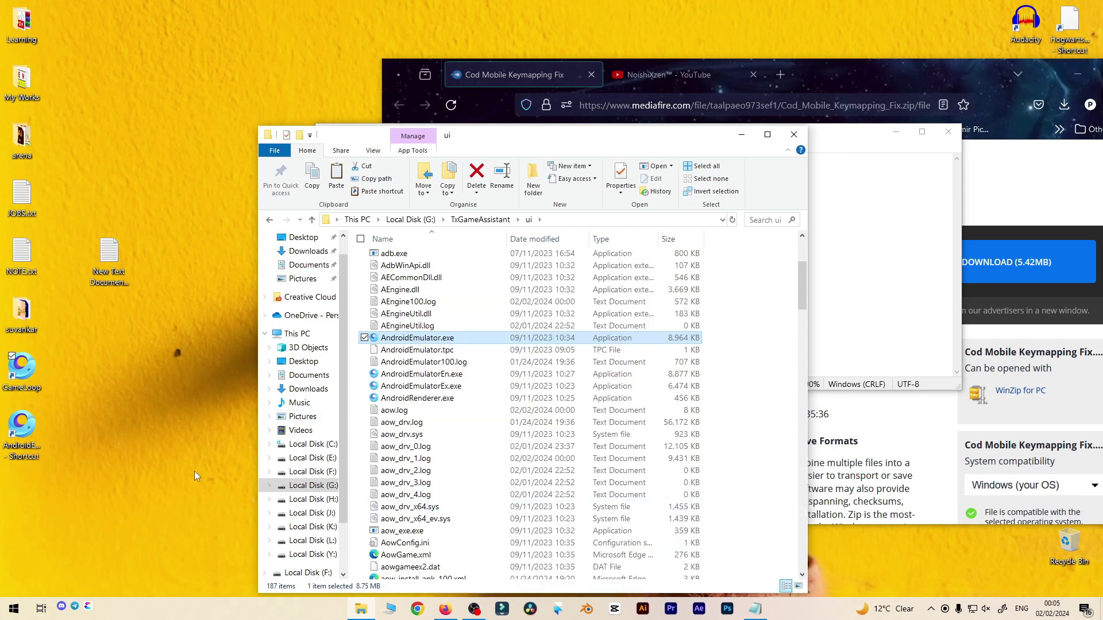
Open the Properties of the new AndroidEmulator desktop shortcut and place the cursor in Target
left_click_drag(12, 454, 161, 135)
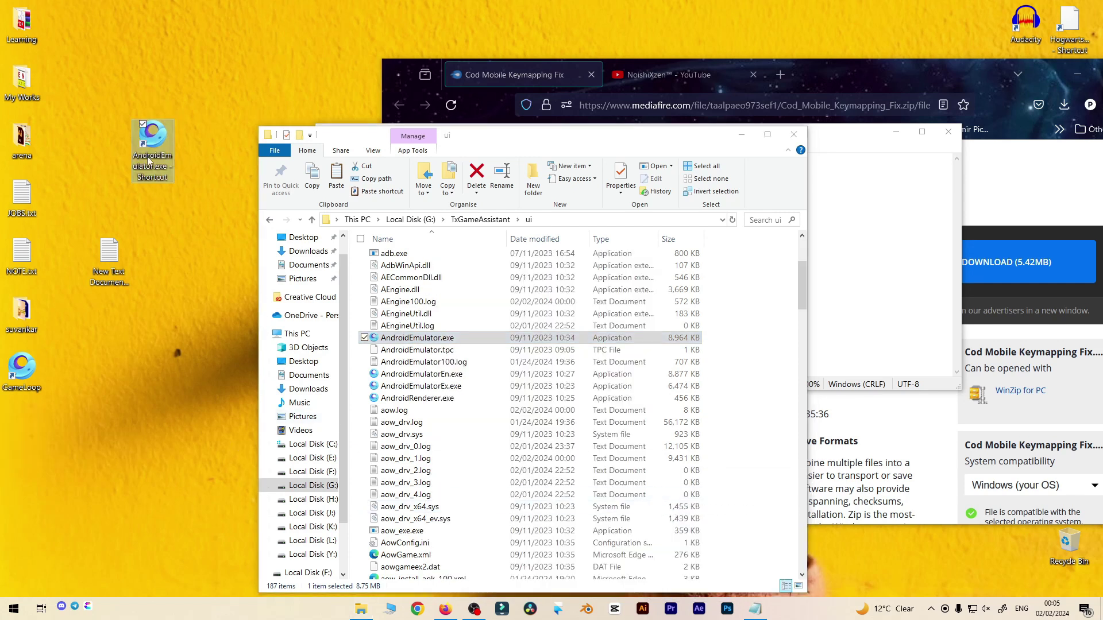
right_click(167, 144)
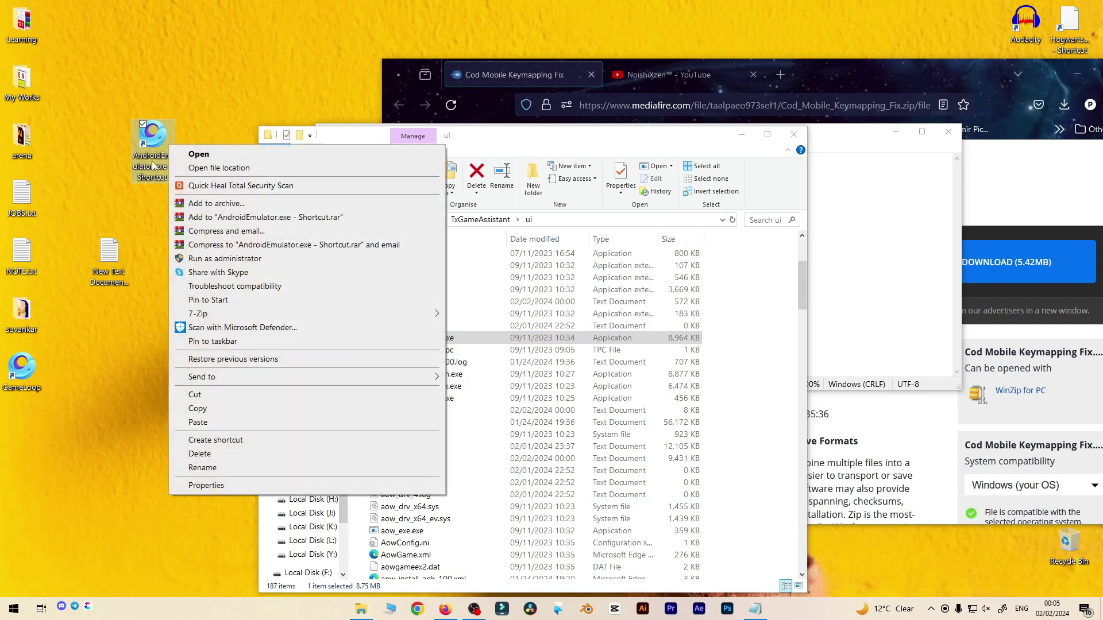
left_click(207, 485)
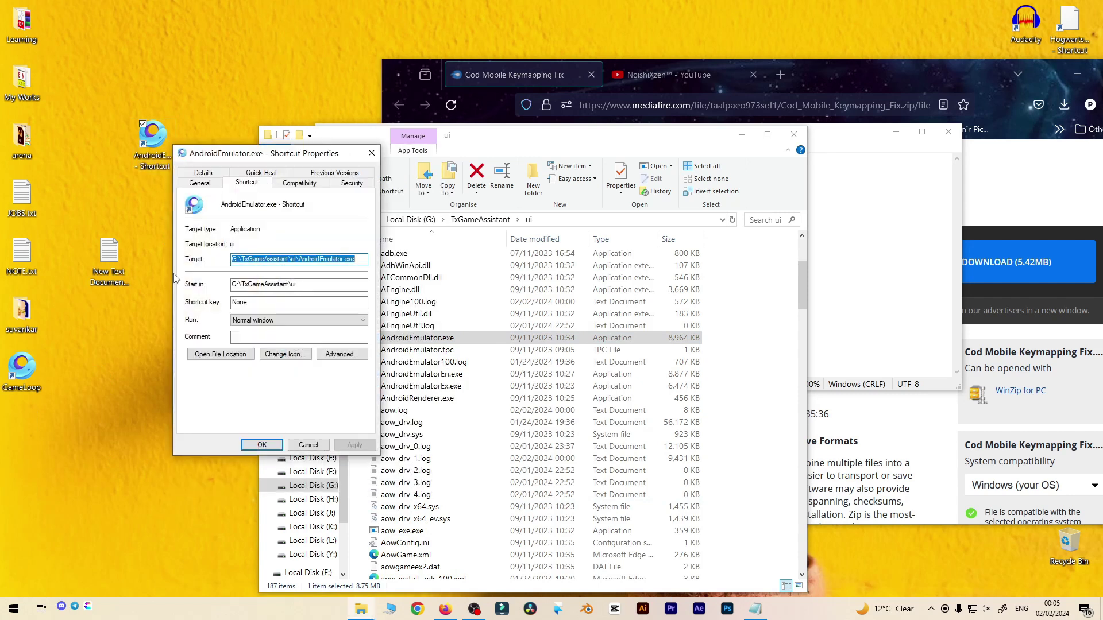
left_click_drag(287, 160, 567, 237)
left_click(638, 333)
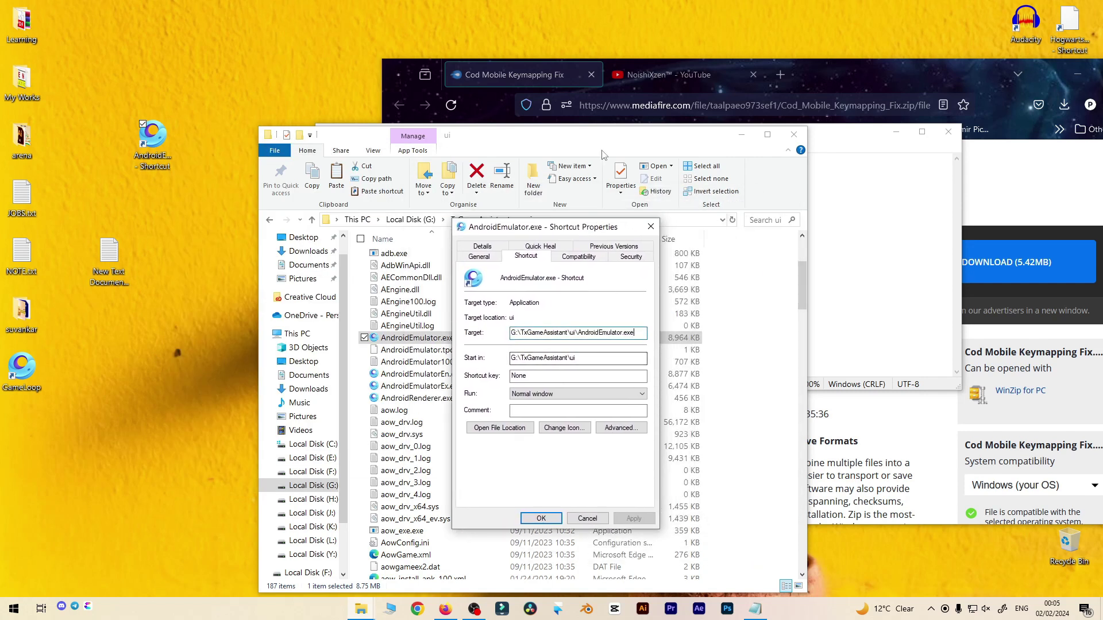
left_click(741, 135)
left_click_drag(538, 230, 677, 215)
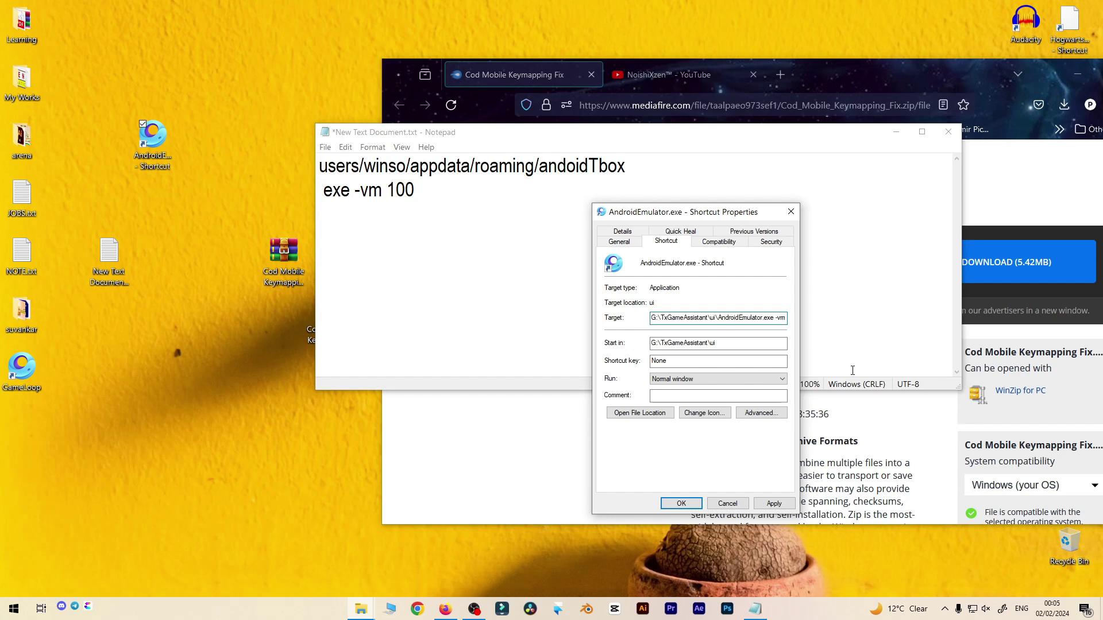
Append '-vm 100' to the shortcut's Target and apply it with OK
type("100")
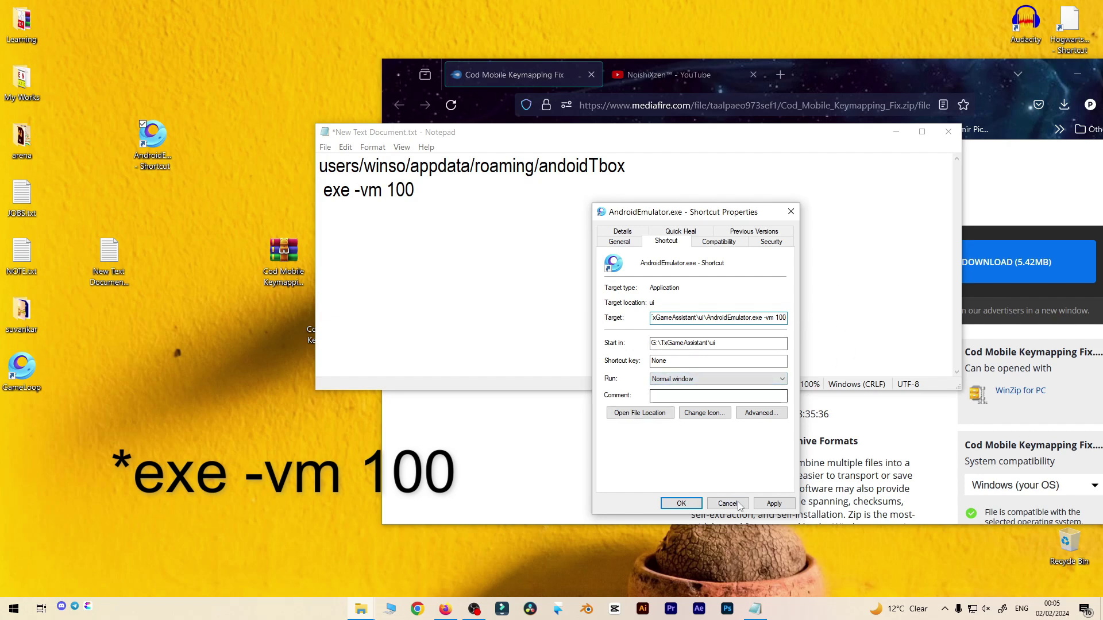
left_click(773, 503)
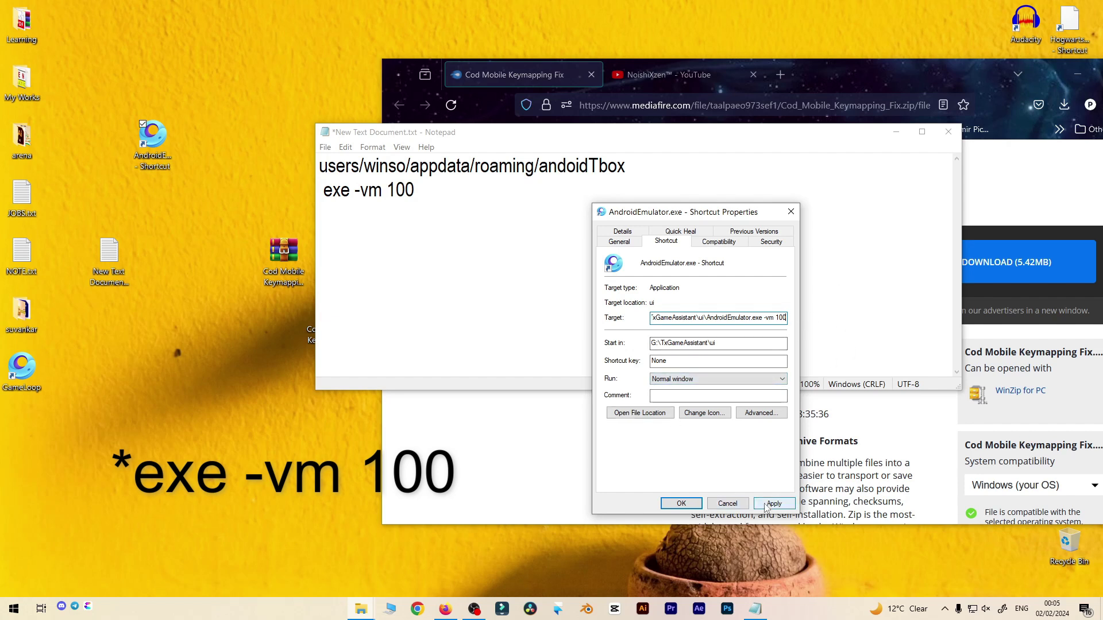
left_click(682, 504)
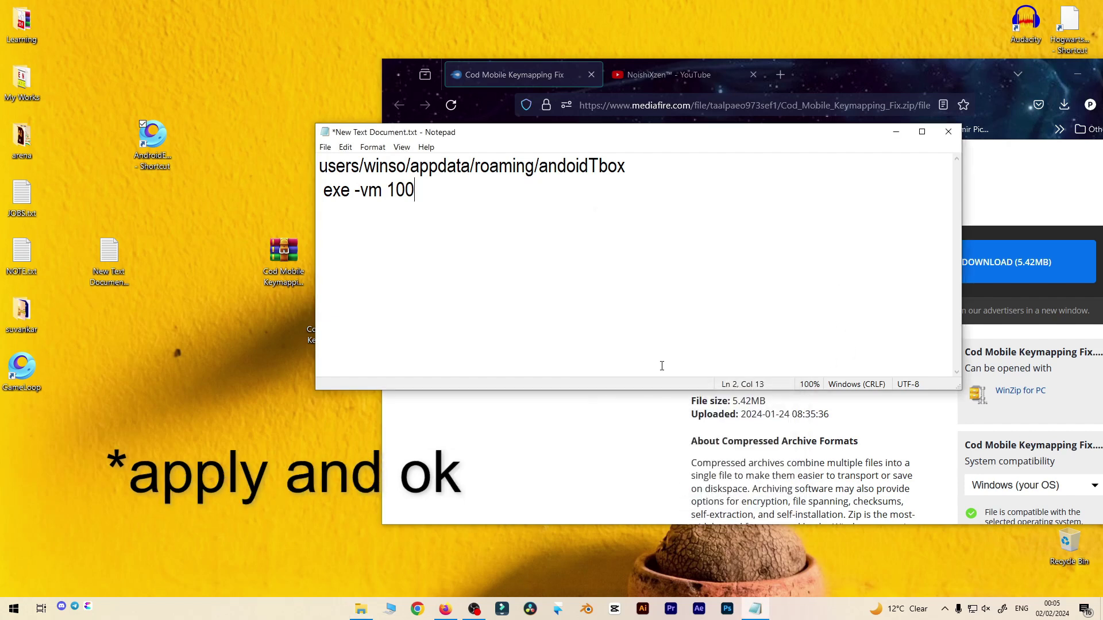
Minimize Notepad and the browser, then run the AndroidEmulator shortcut as administrator
left_click(896, 132)
left_click(1078, 74)
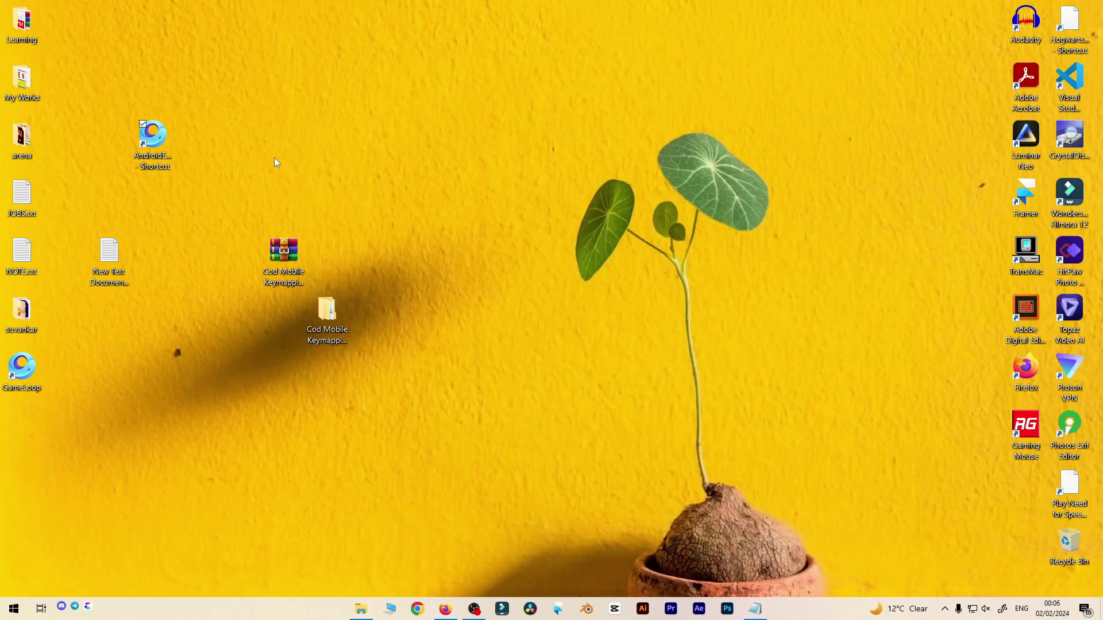
left_click(160, 143)
right_click(146, 142)
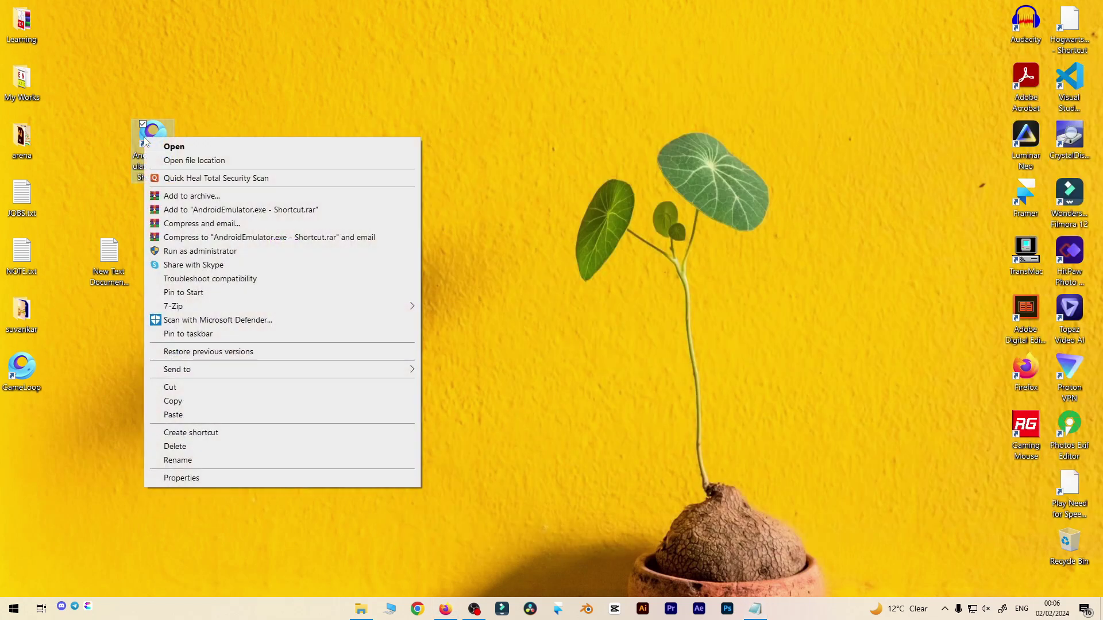
left_click(174, 251)
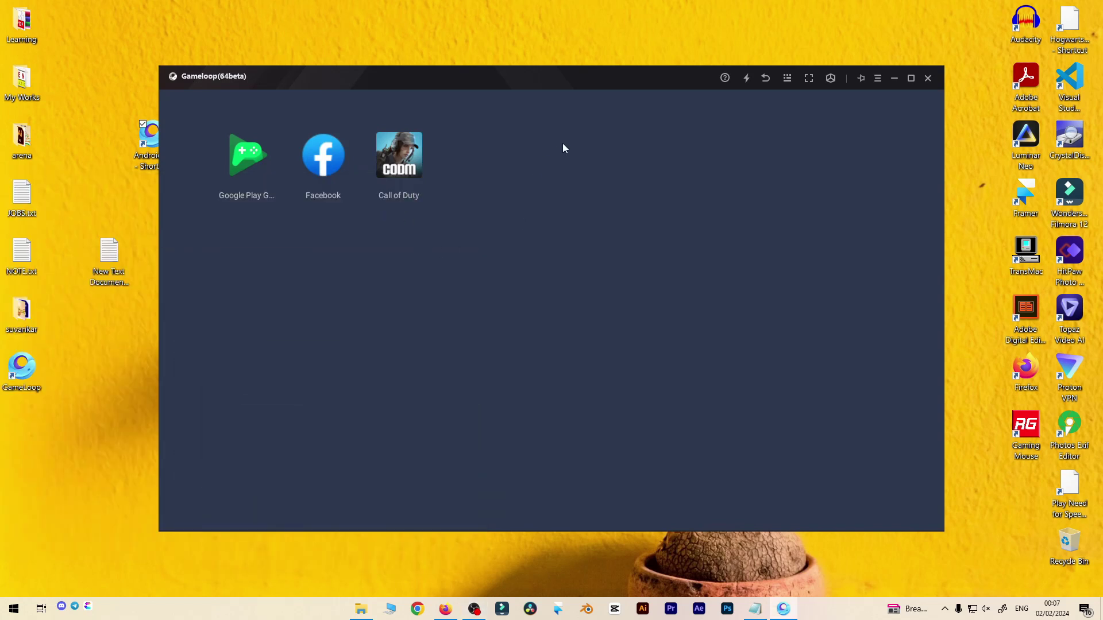
Launch Call of Duty from the app list and accept the restart to switch device model
mouse_move(481, 83)
left_mouse_down()
mouse_move(544, 67)
mouse_move(484, 80)
left_mouse_up()
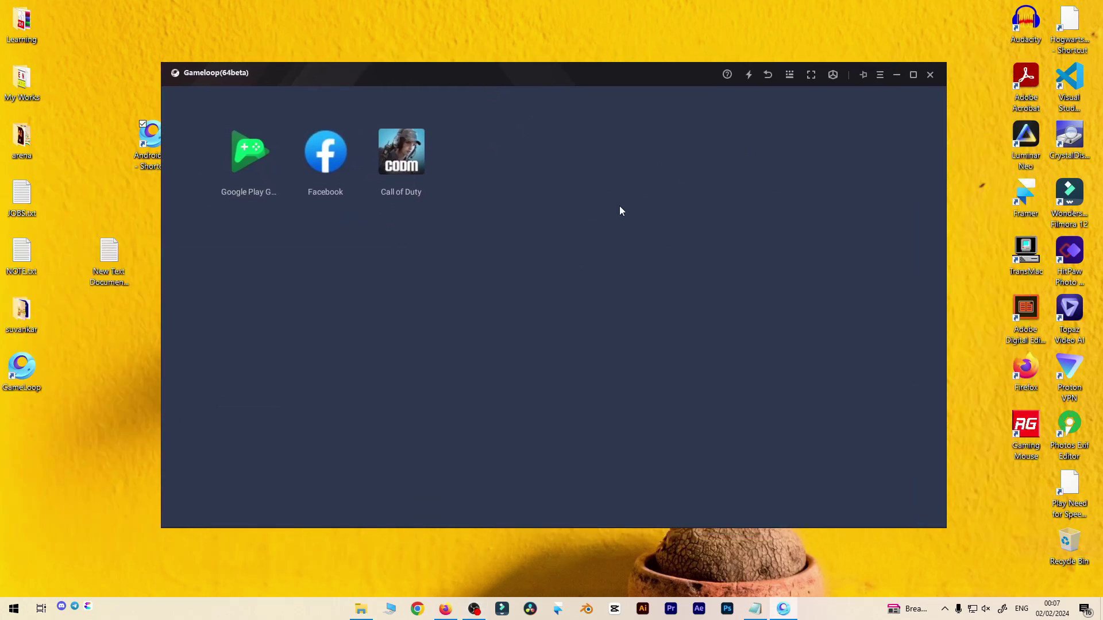
left_click(412, 150)
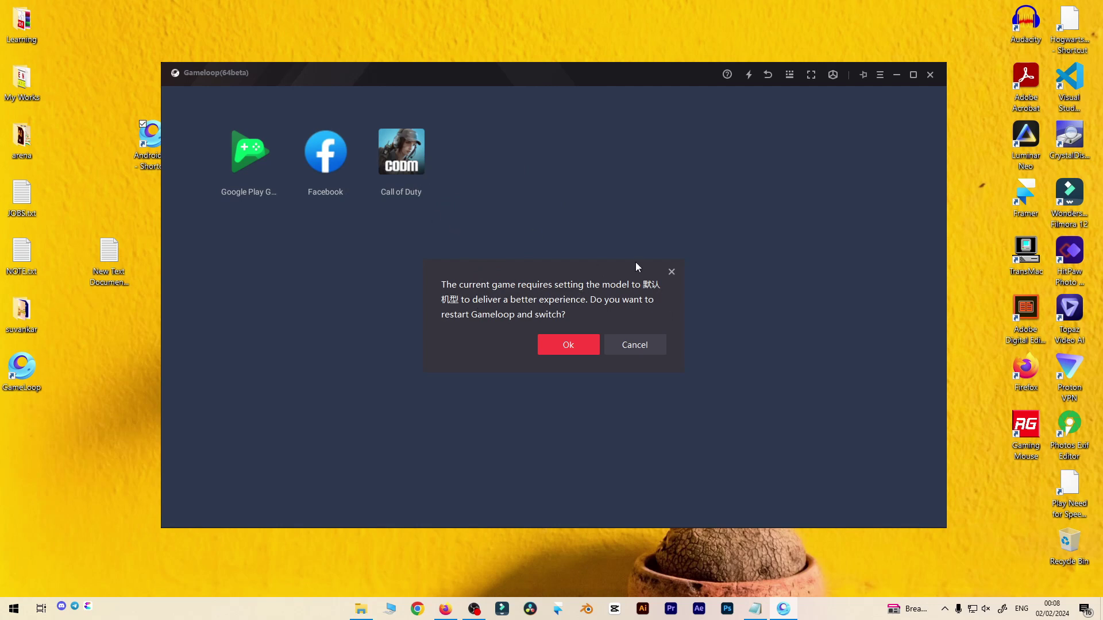
left_click(566, 345)
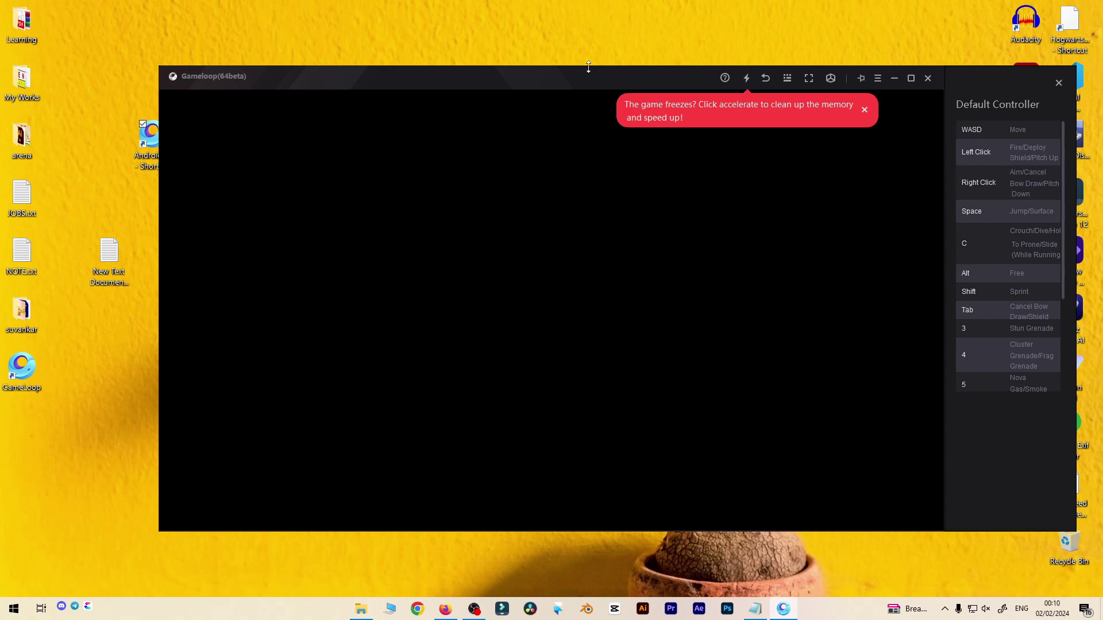
Dismiss the red memory-cleanup notice and shift the emulator window slightly left
left_click(866, 115)
left_click_drag(529, 82, 505, 82)
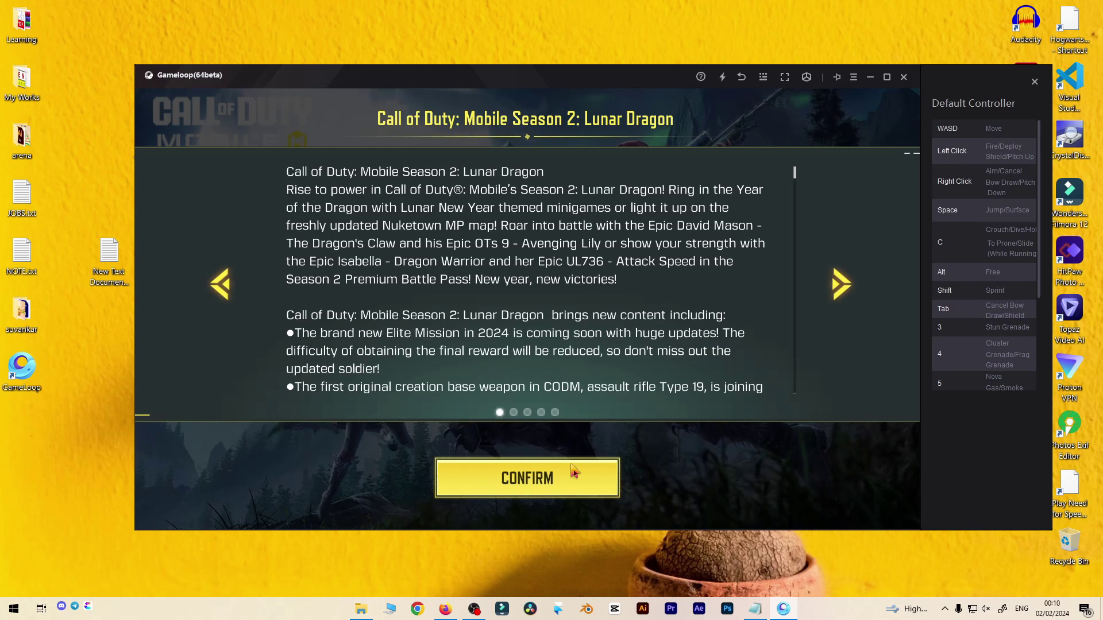
Confirm the Season 2 announcement and close the Chess Not Checkers, Duel at Dawn and special-offer popups
left_click(573, 479)
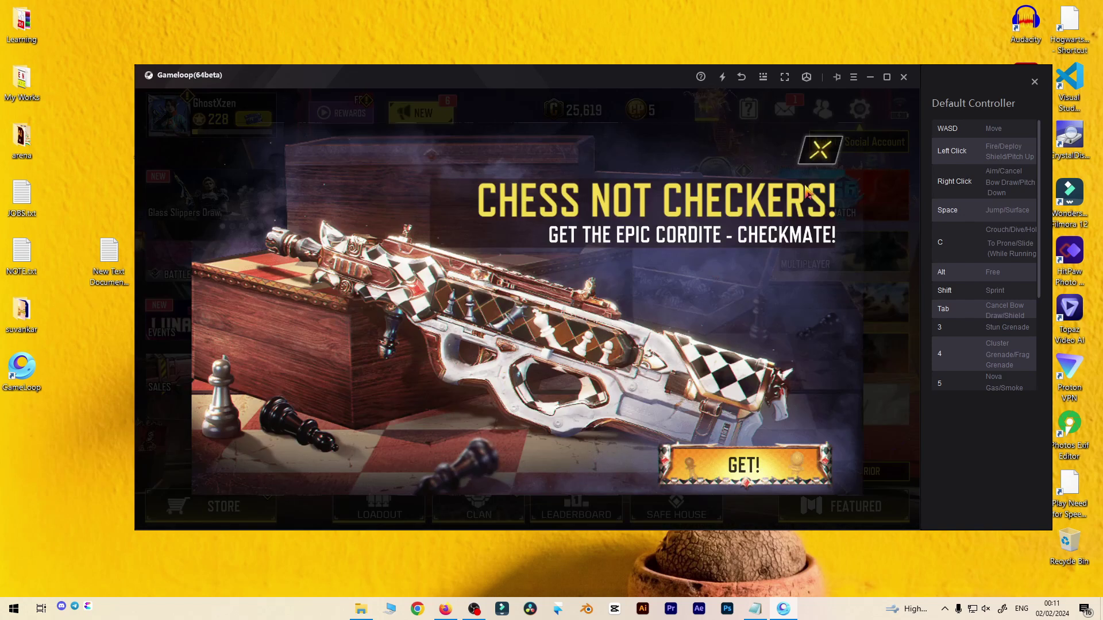
left_click(819, 158)
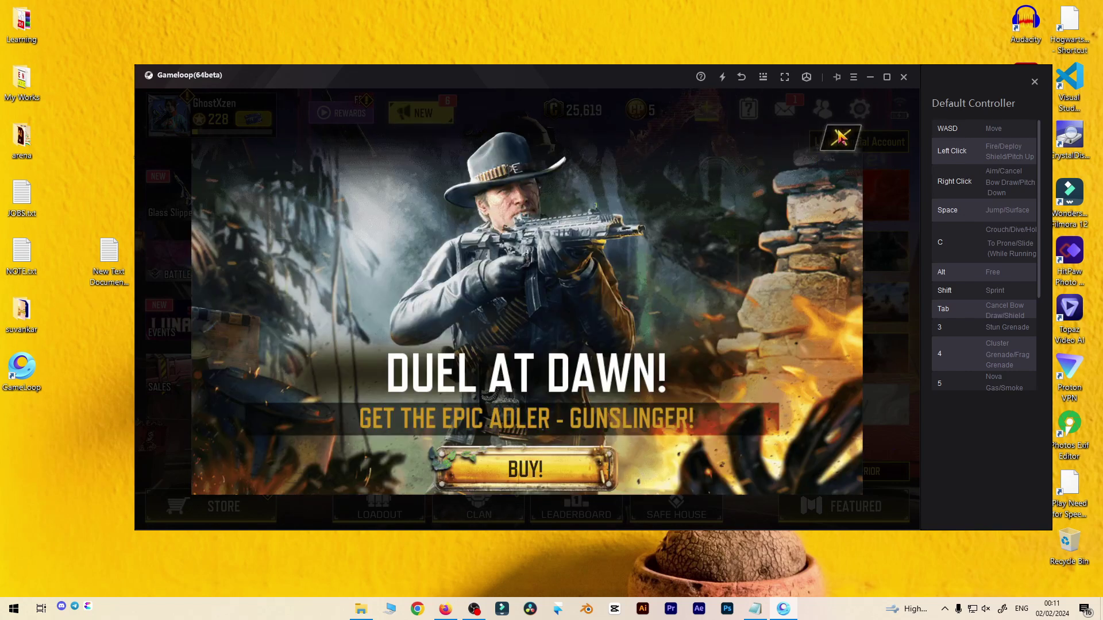
left_click(840, 137)
left_click(820, 167)
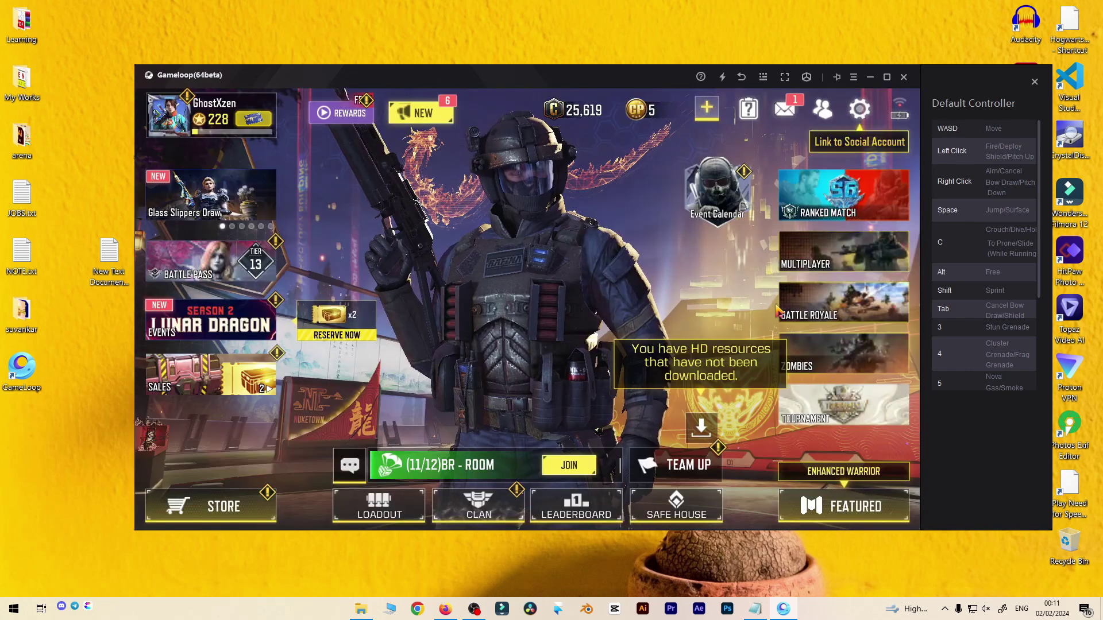
Choose Multiplayer Practice > Training Mode, confirm it and start the match
left_click(834, 264)
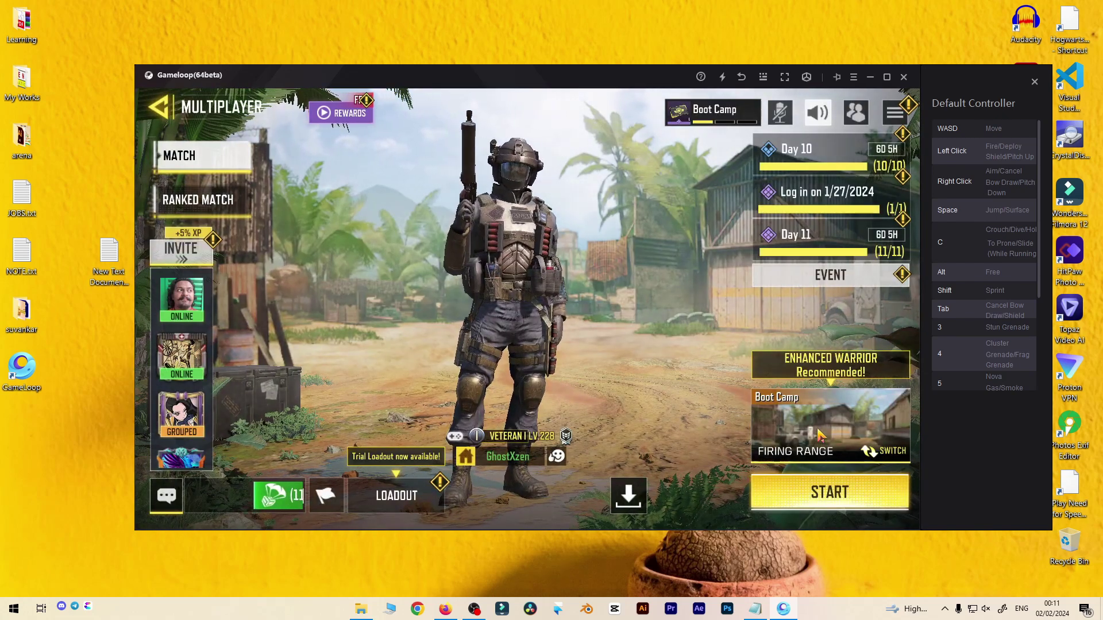
left_click(775, 414)
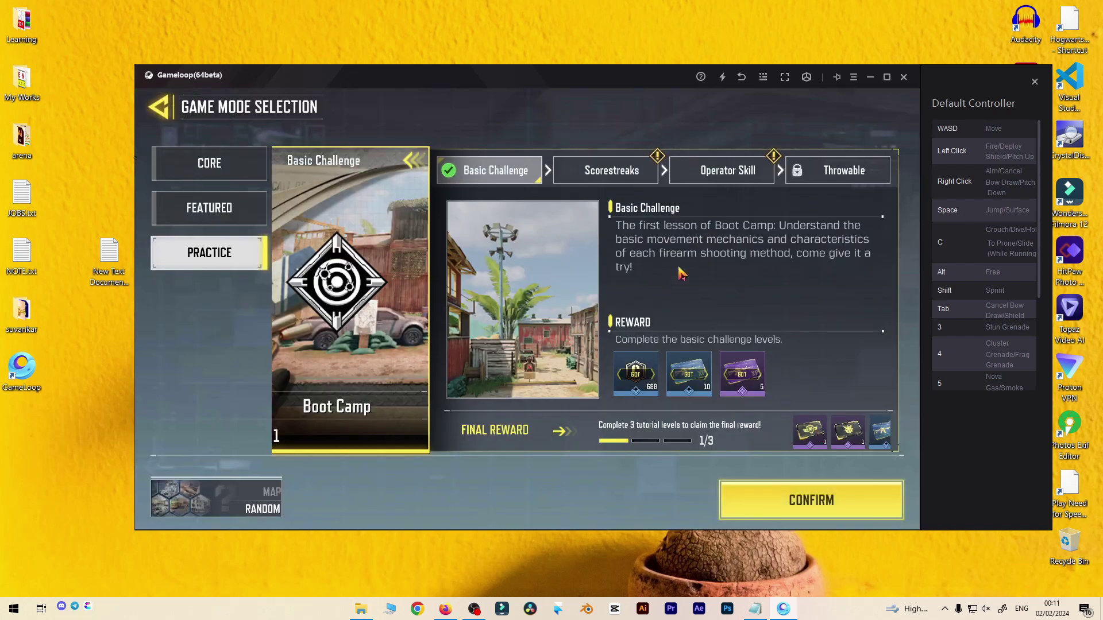
left_click_drag(825, 257, 890, 259)
left_click(380, 313)
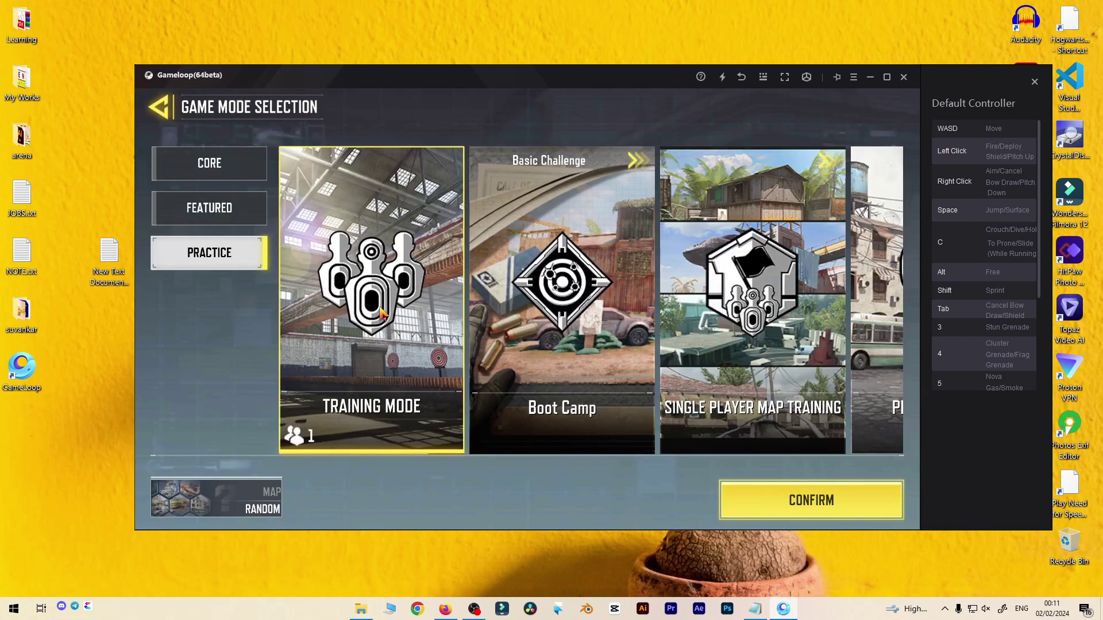
left_click(754, 505)
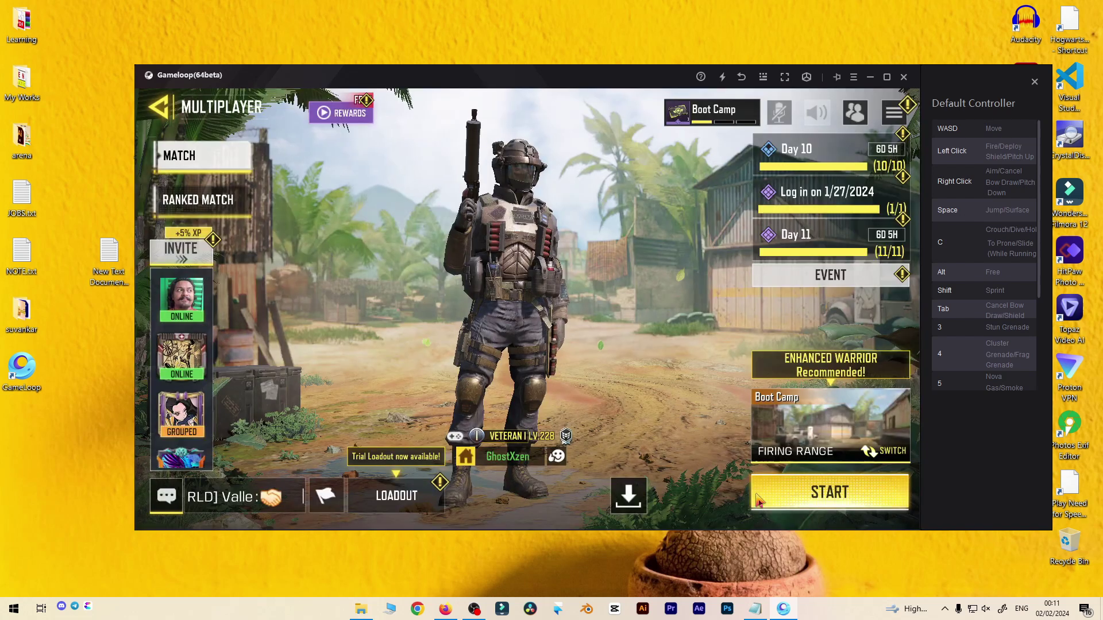
left_click(812, 495)
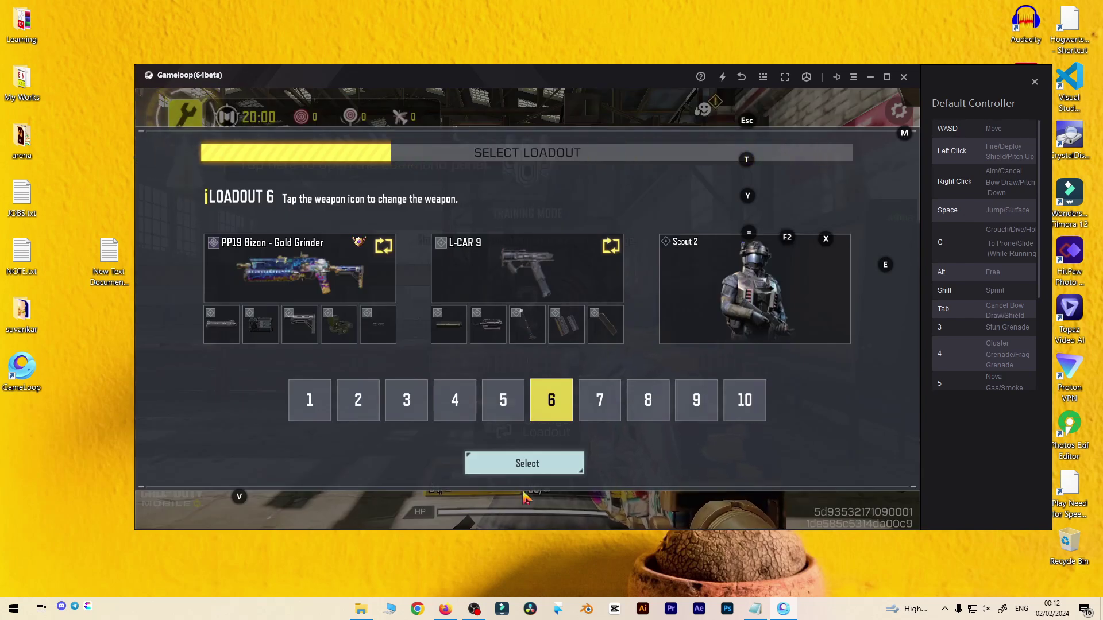
Enter the range with Loadout 6 and move around using W and A
left_click(527, 468)
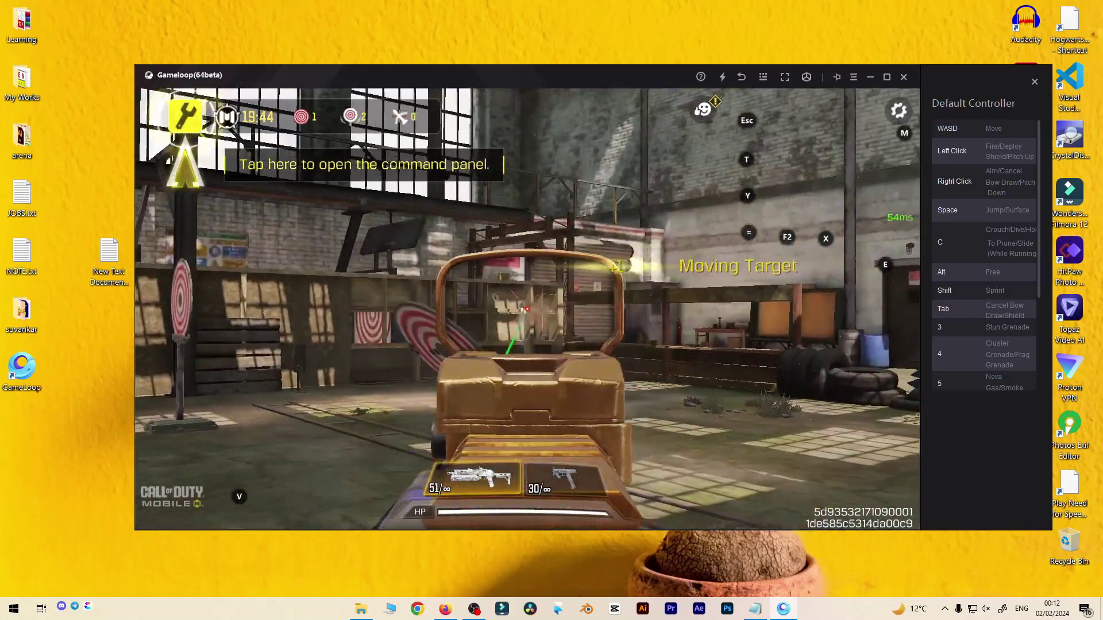
key("w")
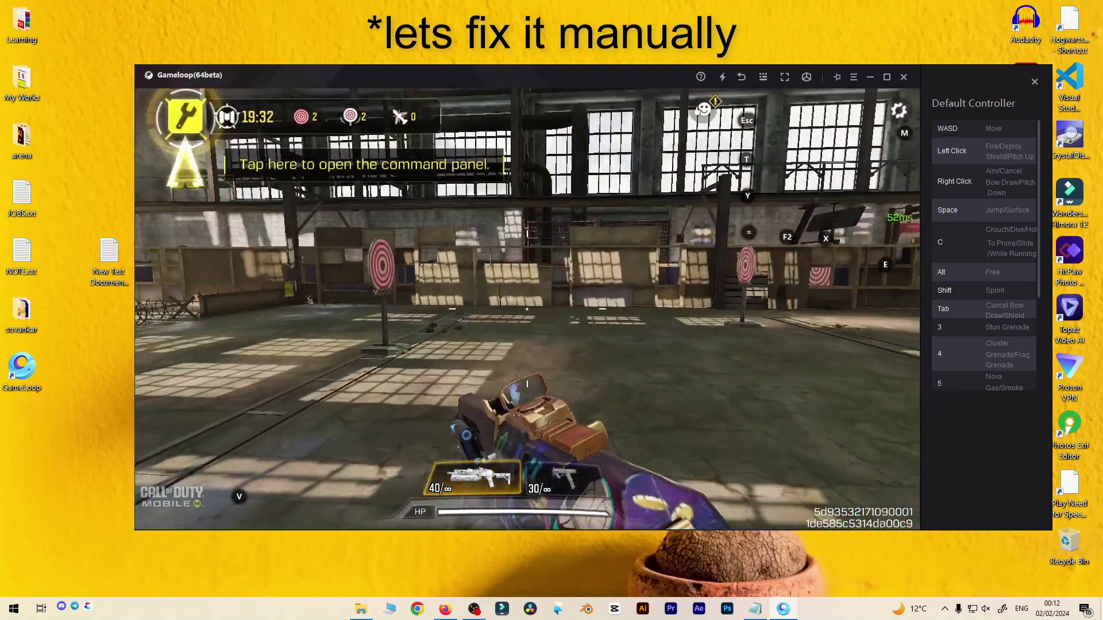
key("w")
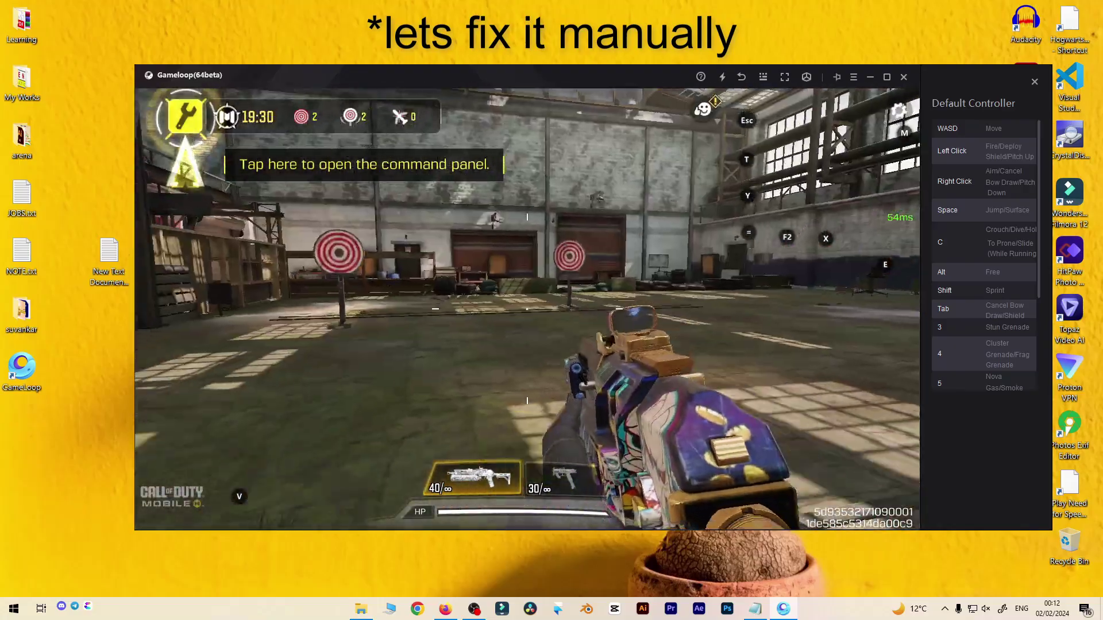
key("w")
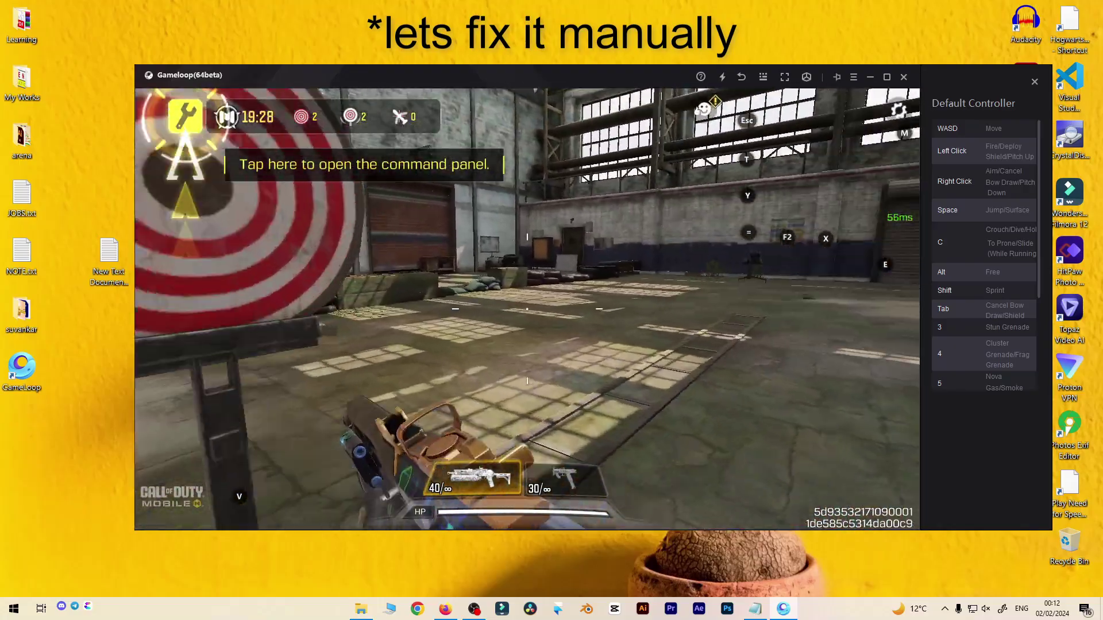
key("w")
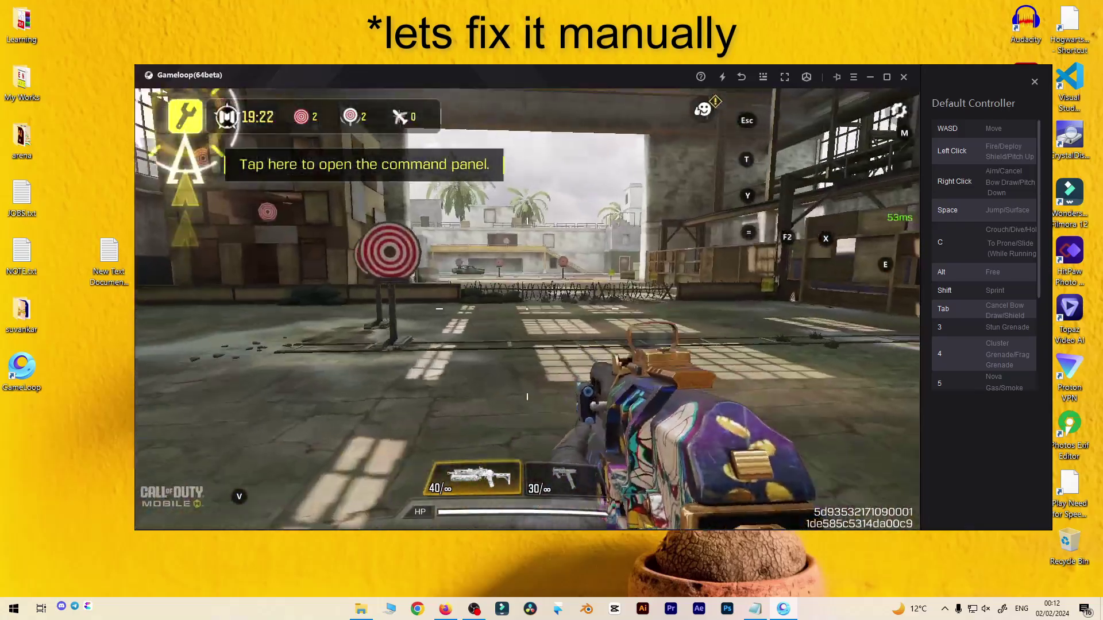
key("a")
Switch to the secondary weapon with 2, aim and fire at a target, then free the mouse
key("2")
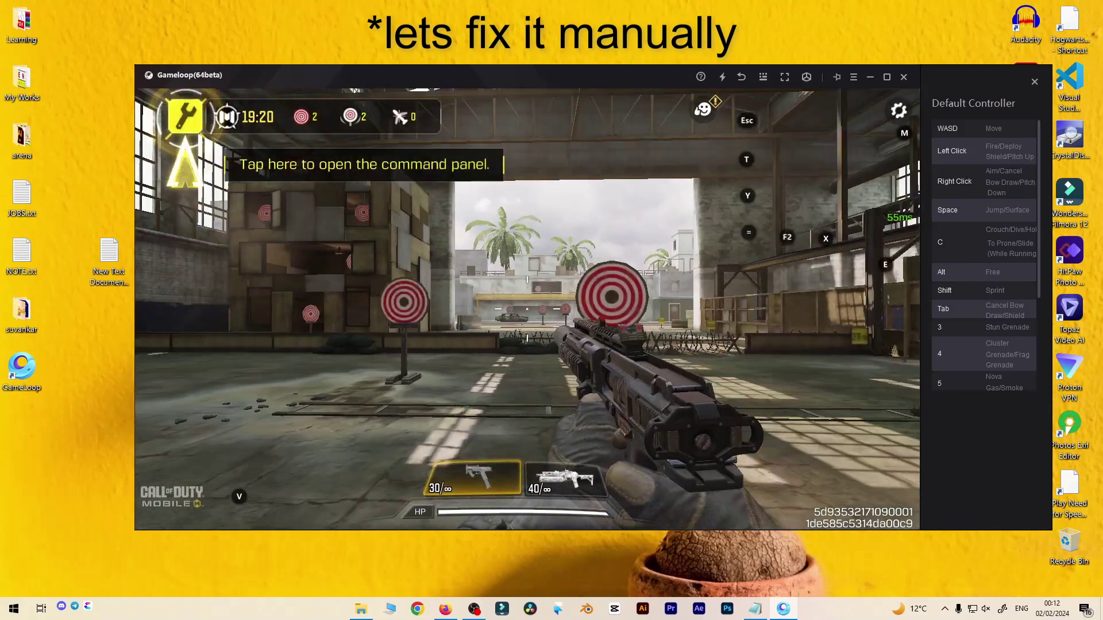
key("w")
right_click(527, 309)
left_click(527, 309)
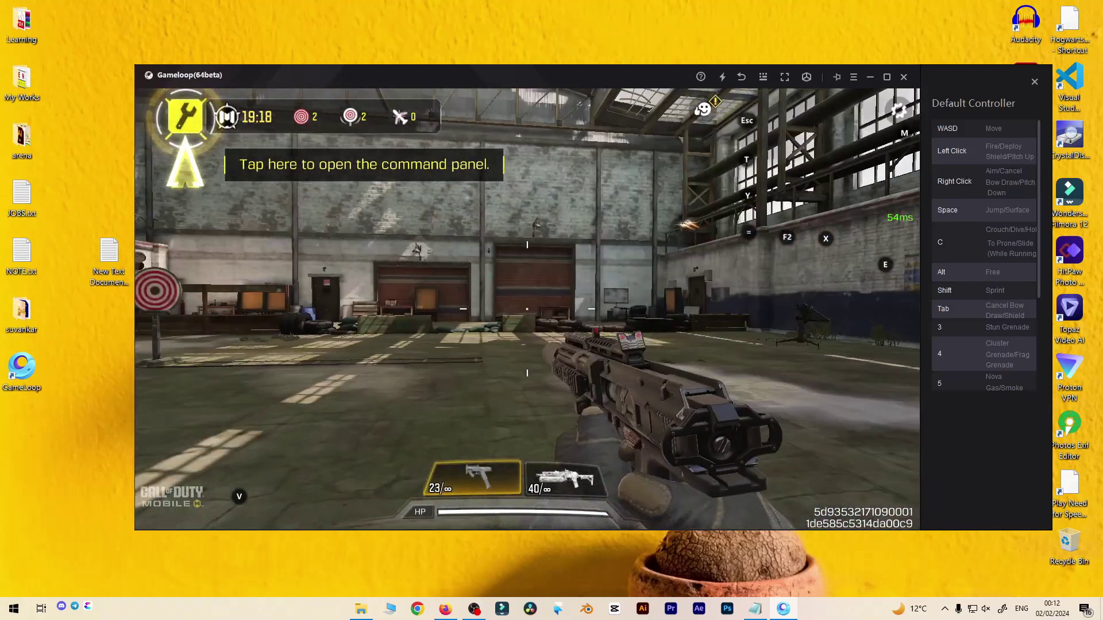
key("alt")
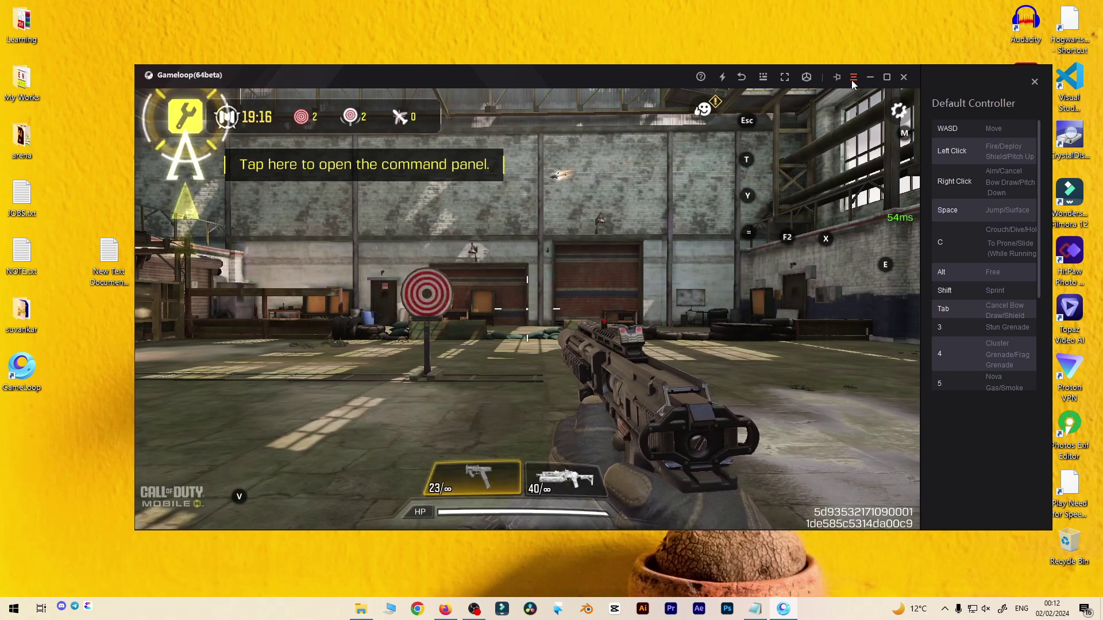
key("ctrl")
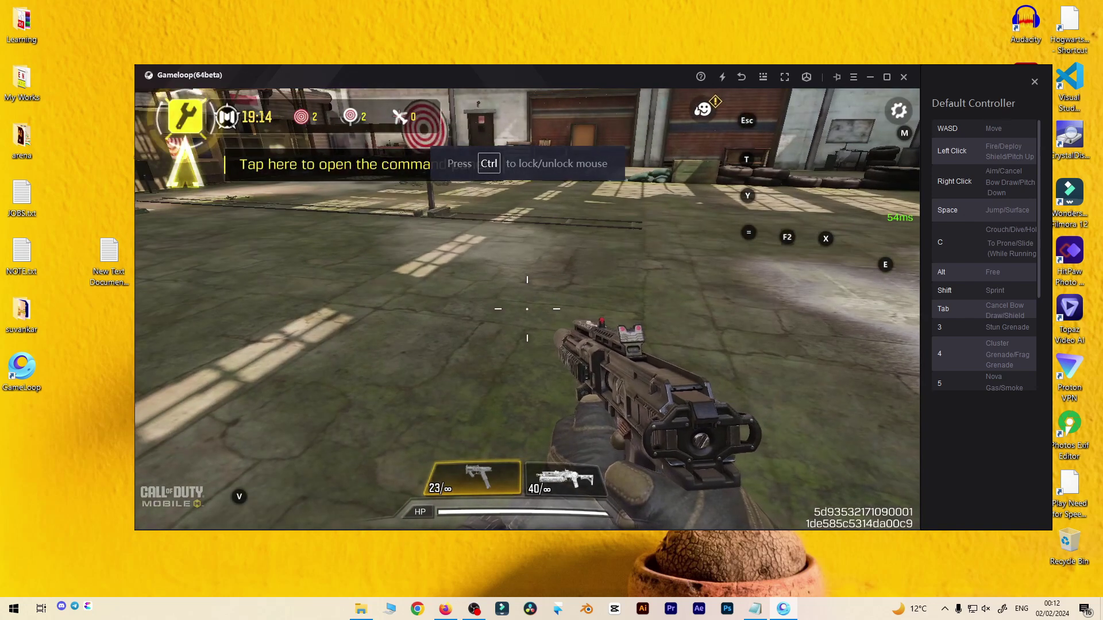
key("ctrl")
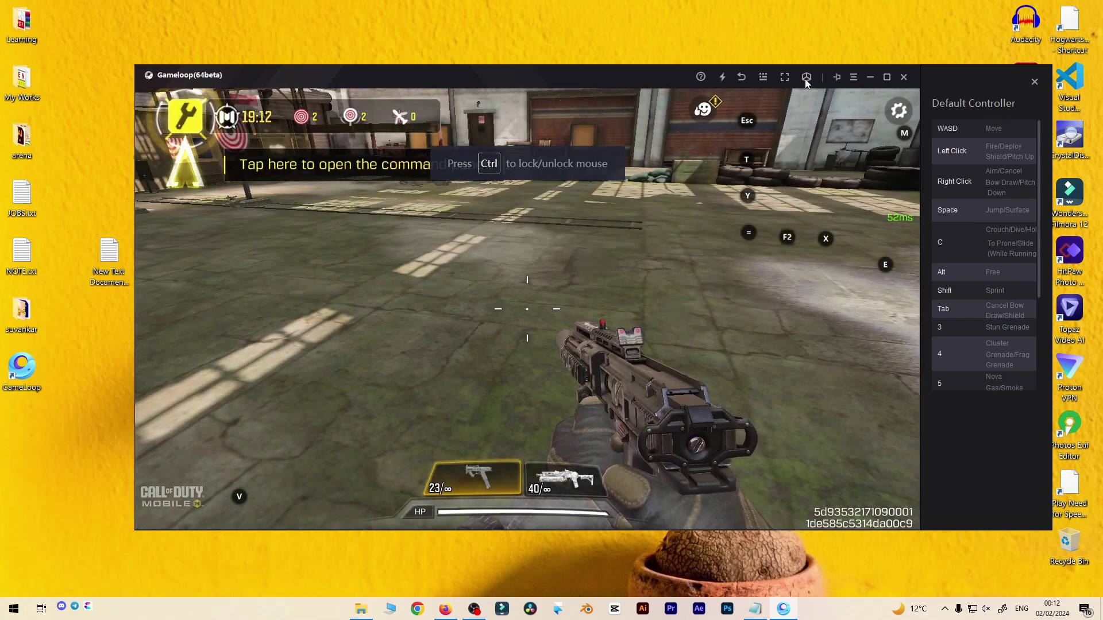
Reposition the 1 and scroll-wheel key bubbles in the key-mapping editor and save the layout
left_click(805, 78)
left_click(825, 110)
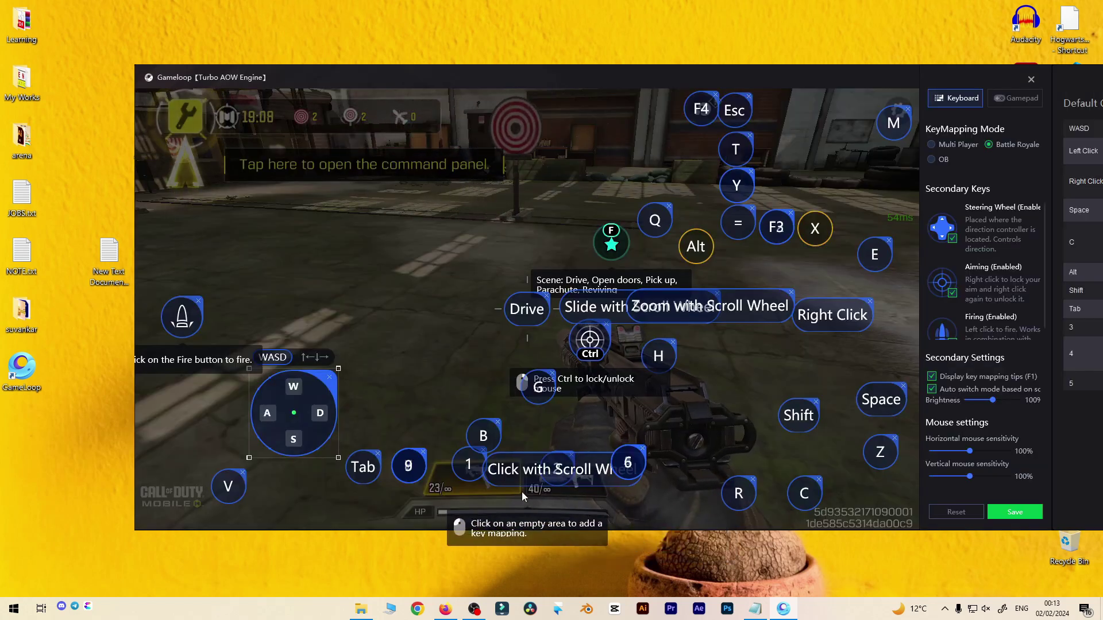
left_click_drag(532, 467, 468, 480)
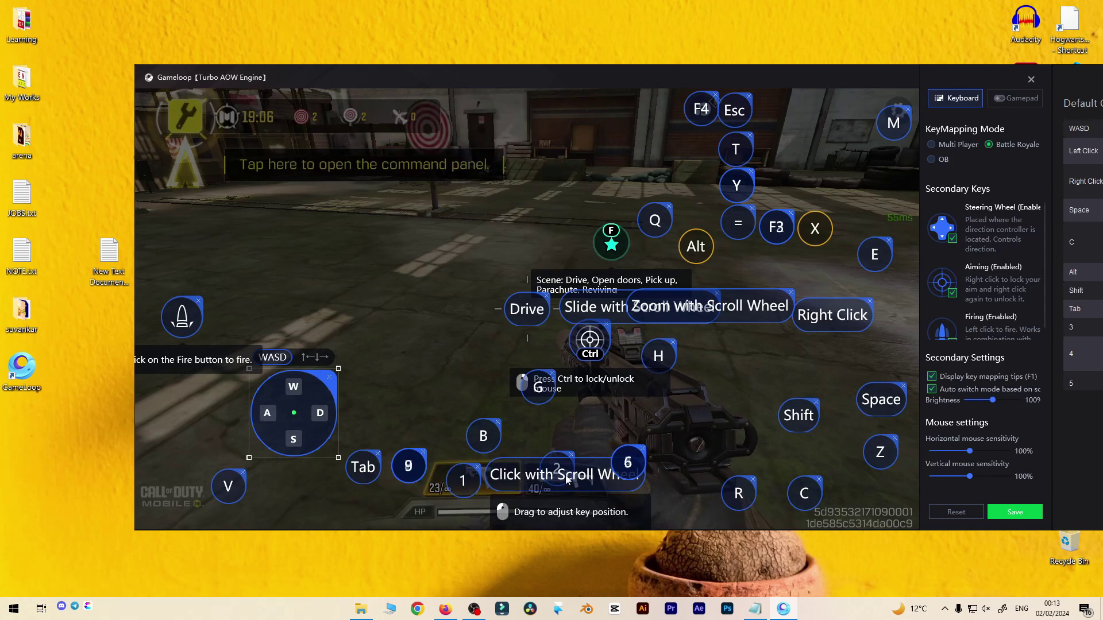
left_click(1003, 512)
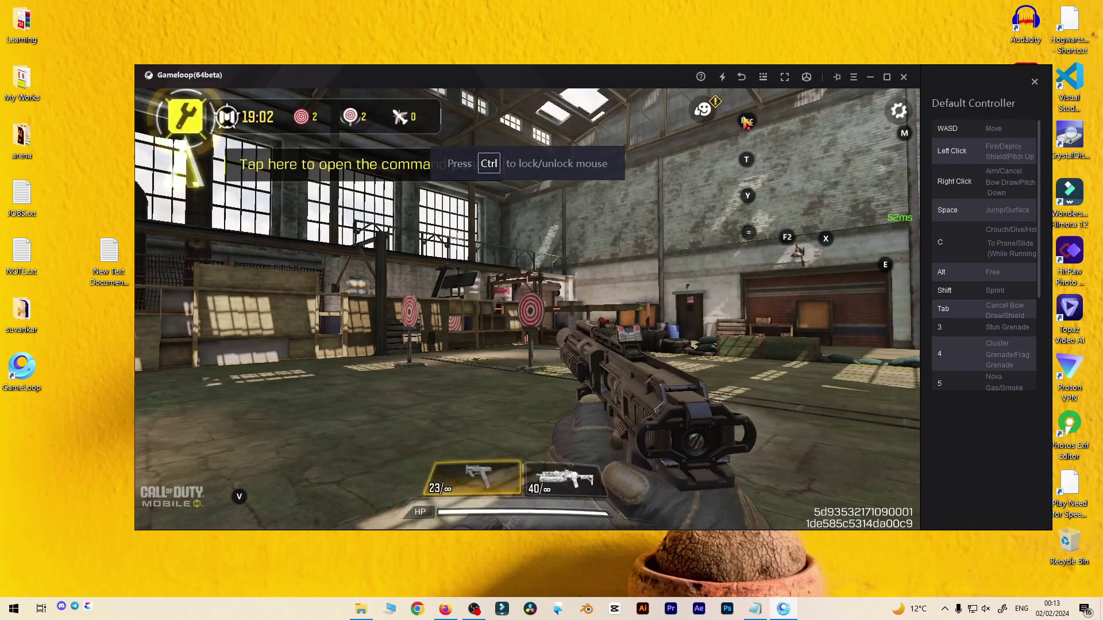
left_click(811, 78)
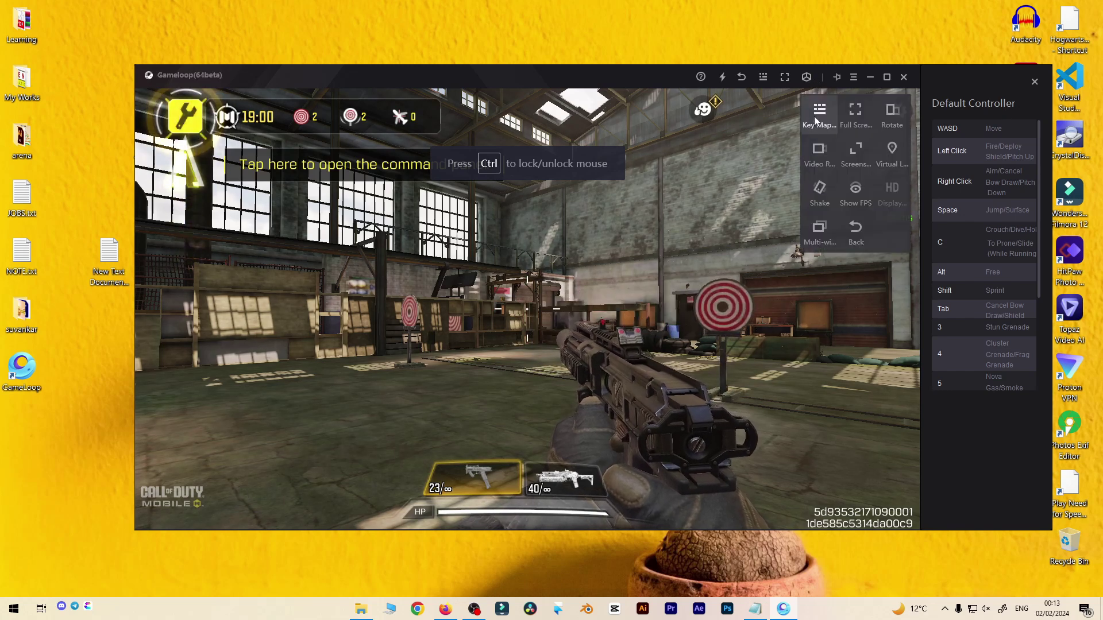
left_click(818, 114)
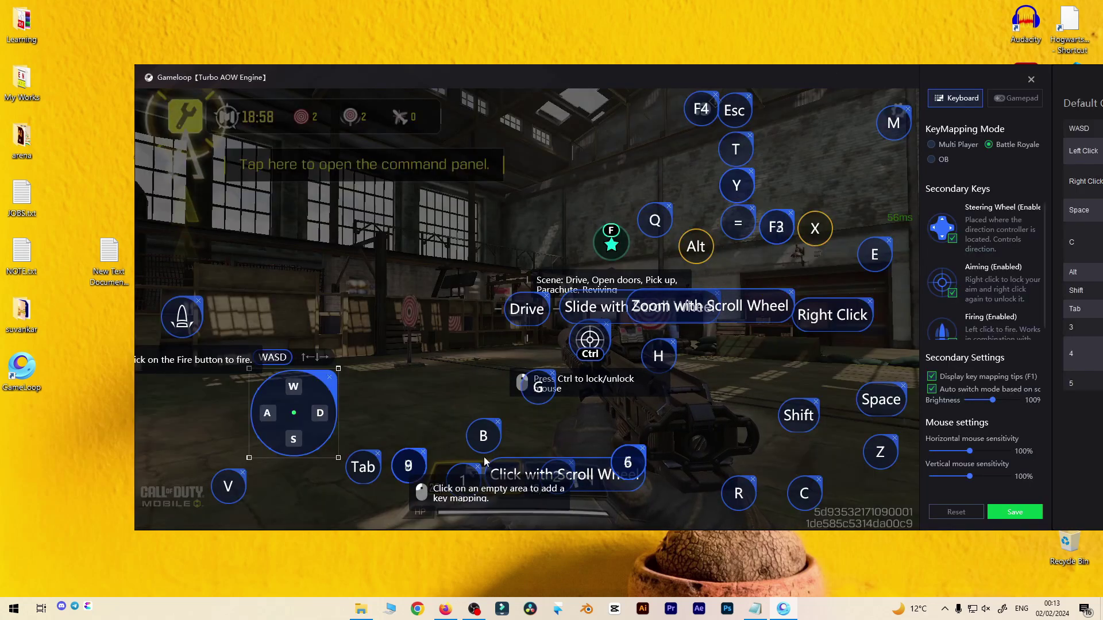
left_click(1014, 512)
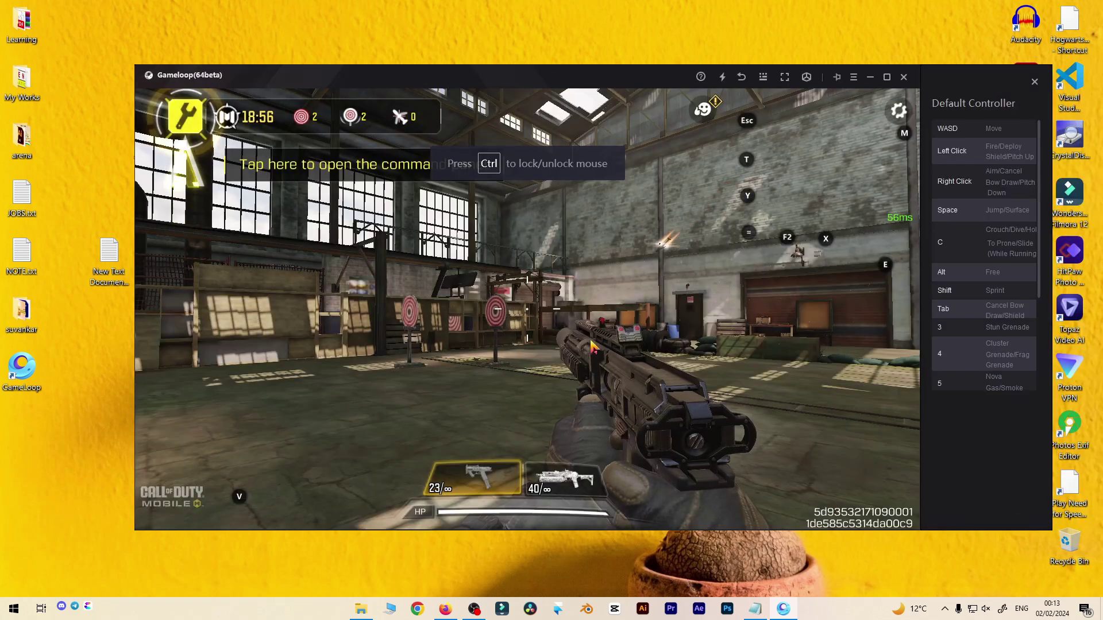
left_click(761, 78)
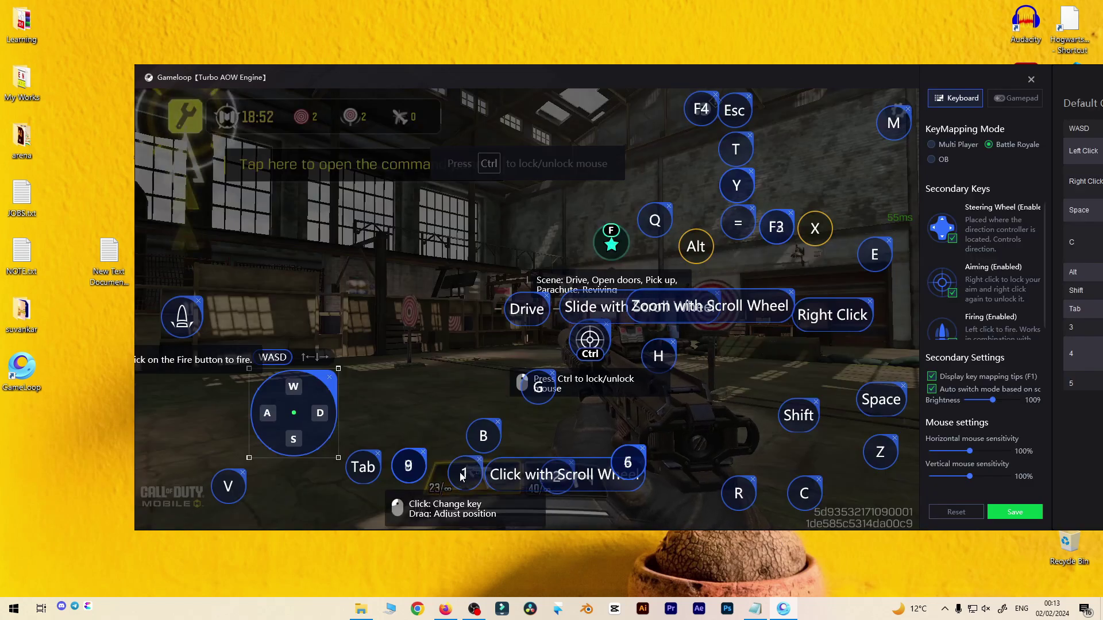
left_click(1015, 511)
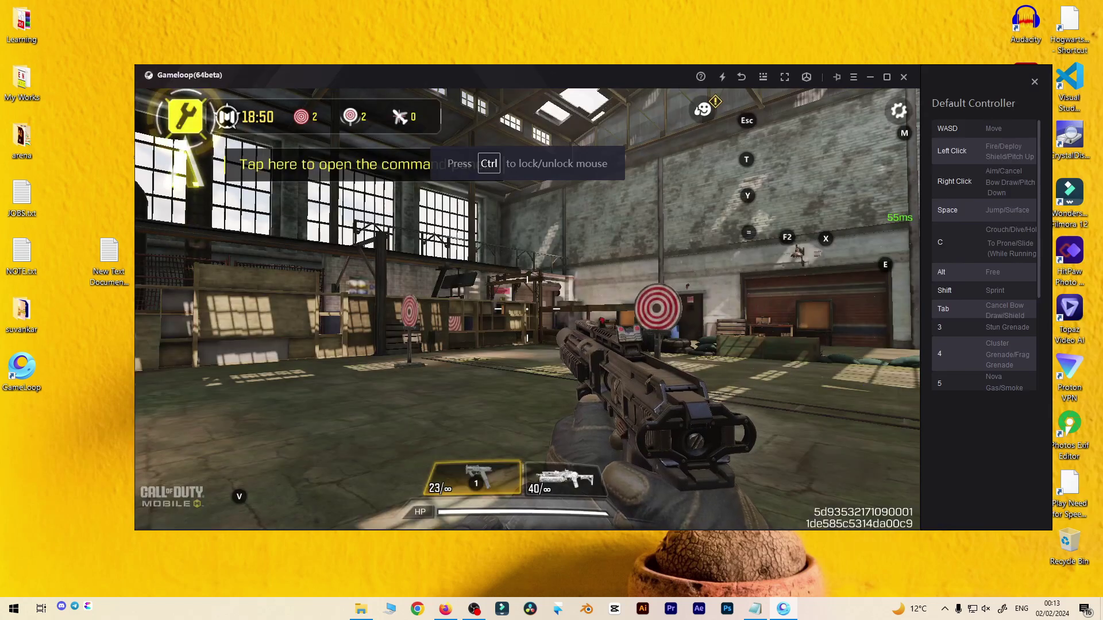
key("ctrl")
Nudge the scroll-wheel click key and select the 2 key bubble, then save
left_click(806, 77)
left_click(818, 112)
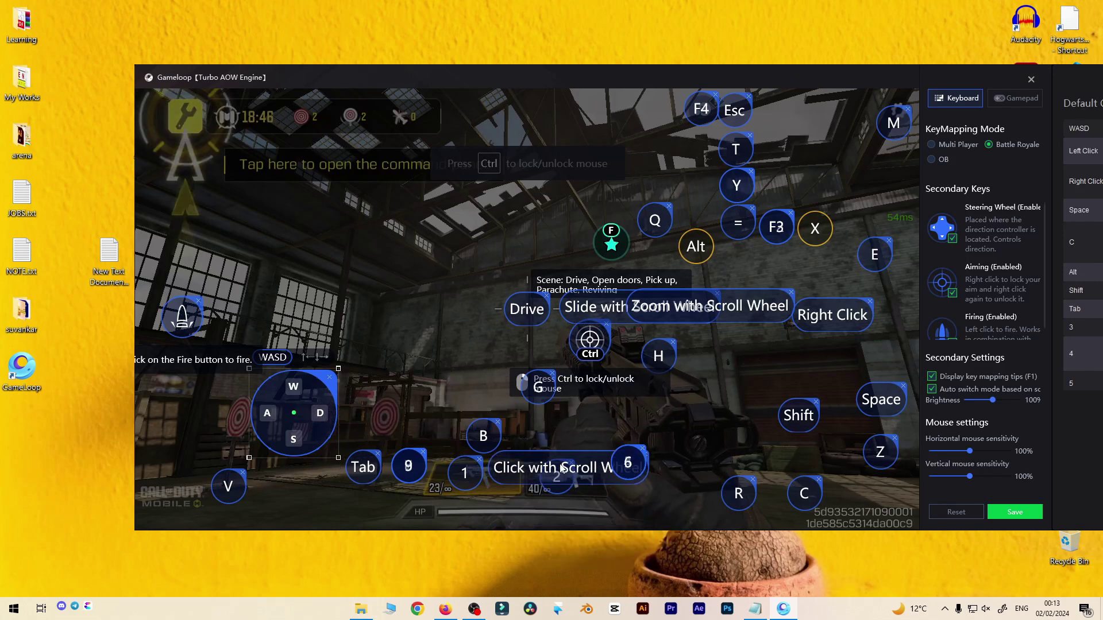
left_click_drag(558, 475, 561, 509)
left_click(559, 491)
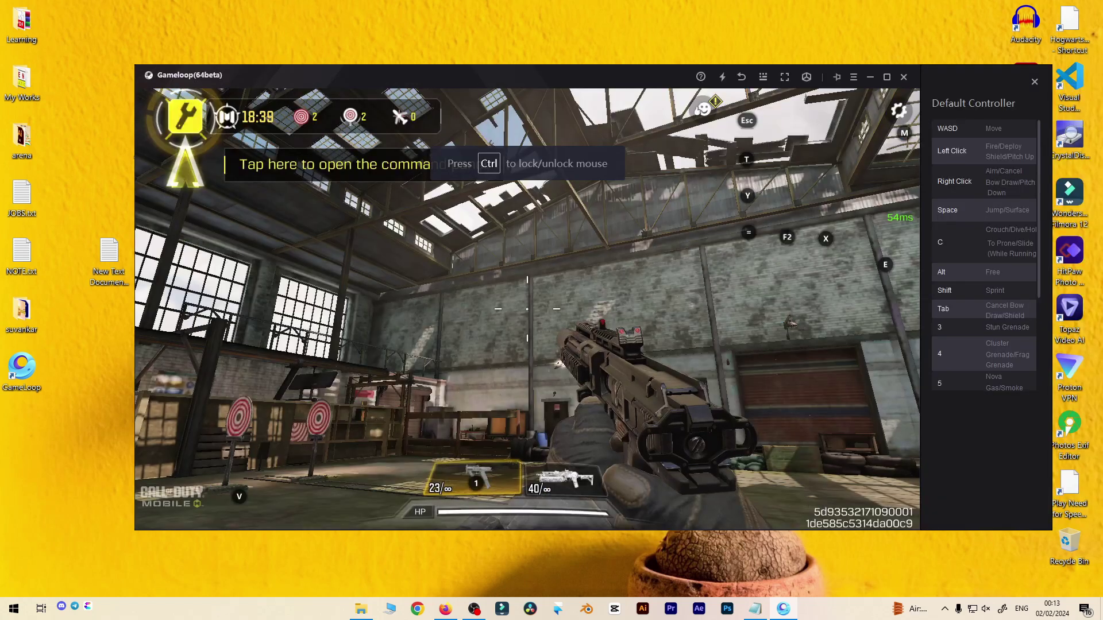
left_click(1014, 511)
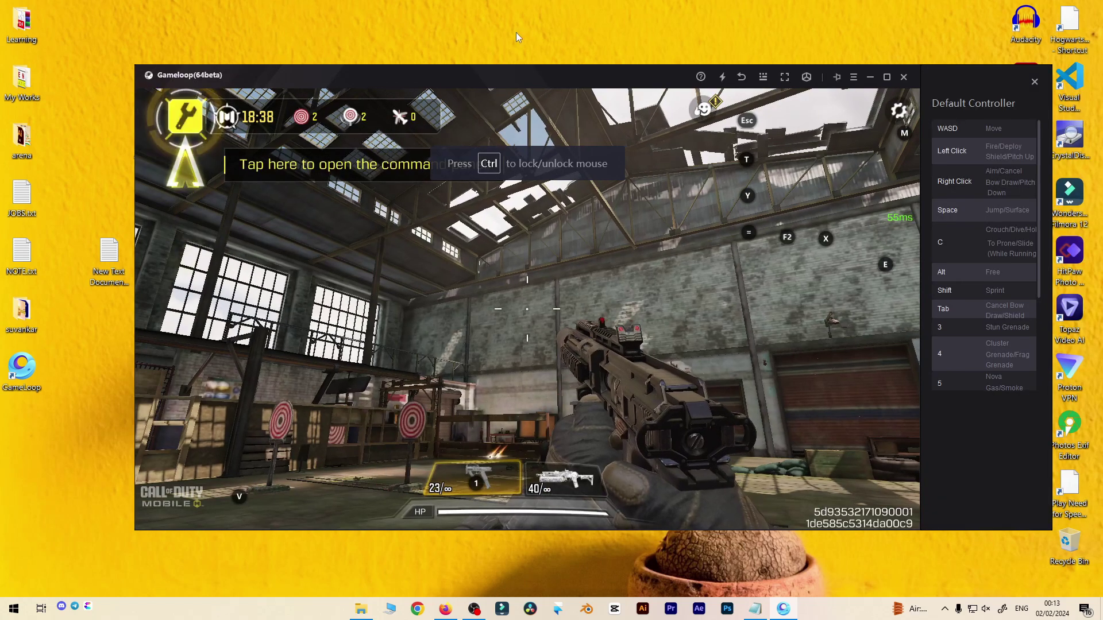
Place the weapon-slot 2 key below the scroll-wheel key, save, and test switching with 2
left_click(807, 78)
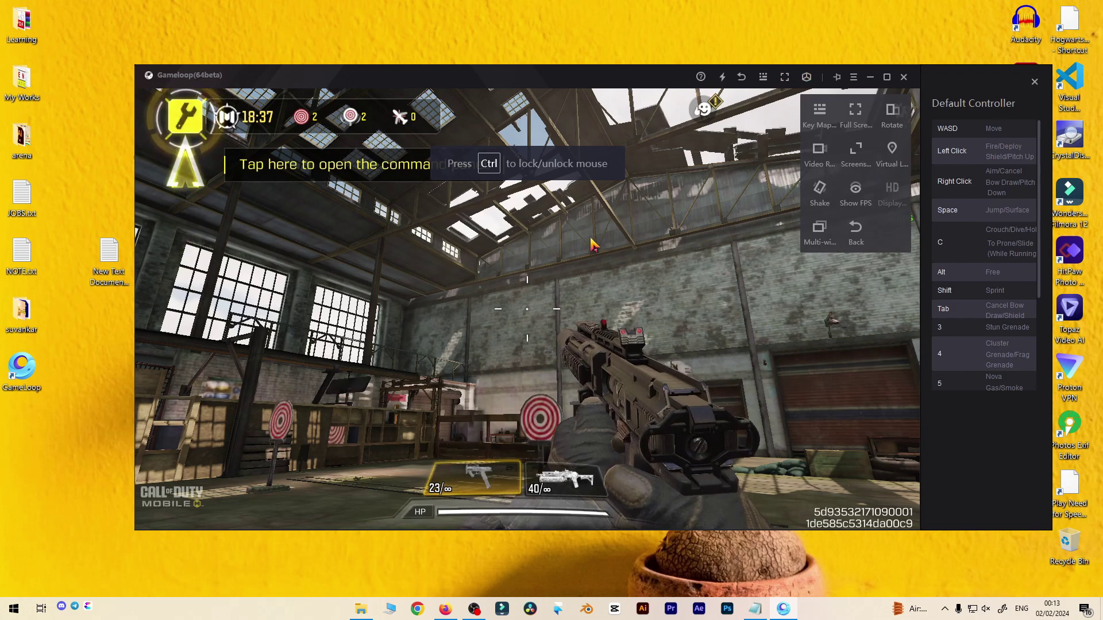
left_click(820, 112)
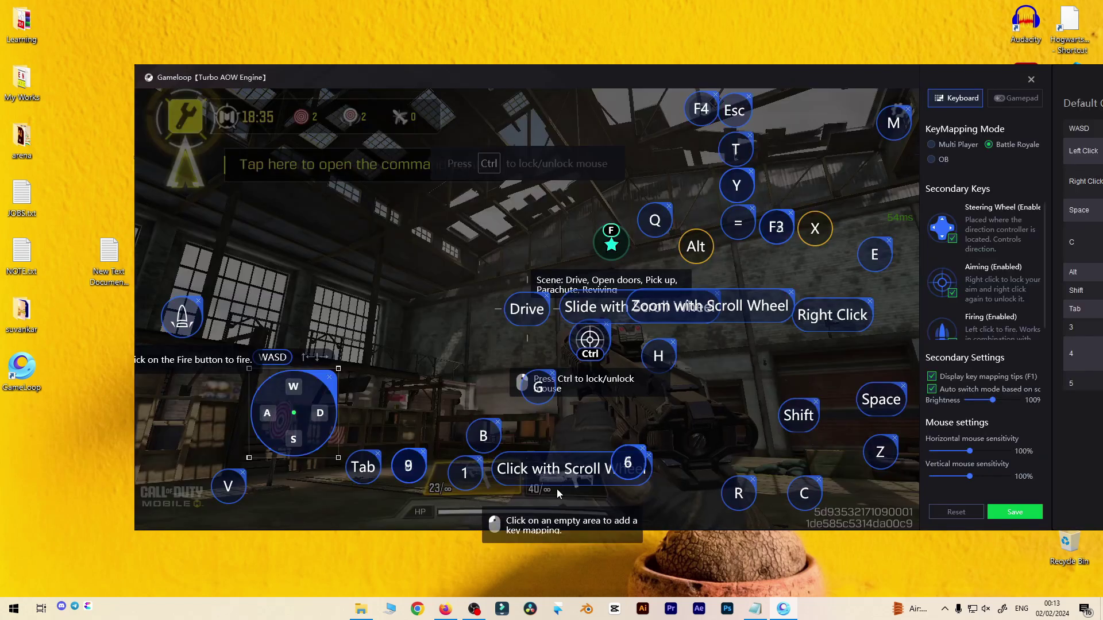
left_click(556, 488)
key("2")
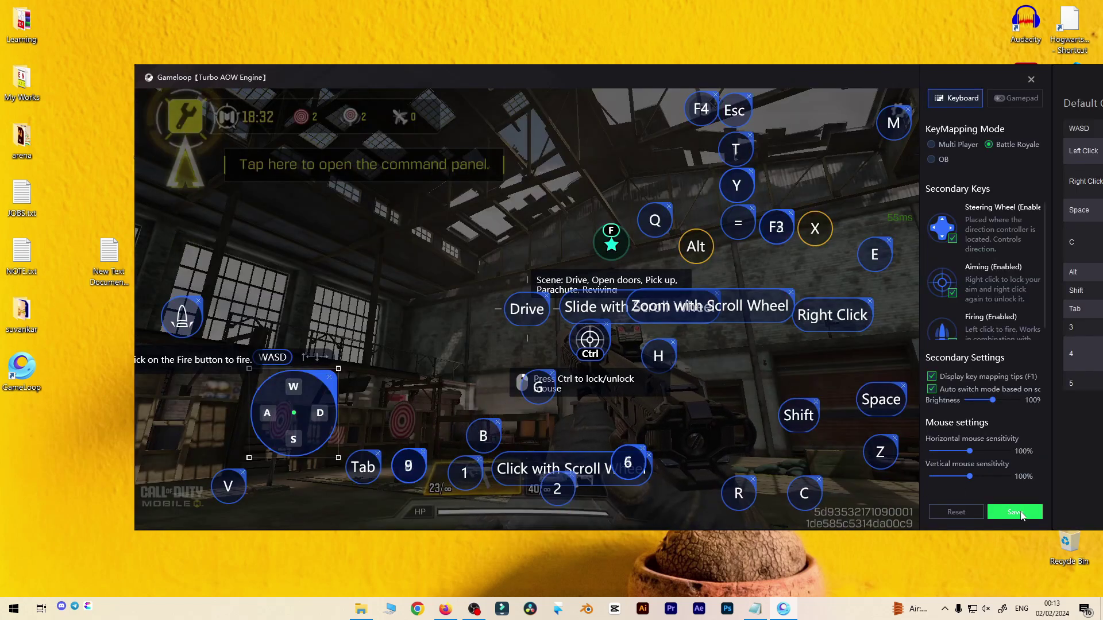
left_click(1020, 512)
key("2")
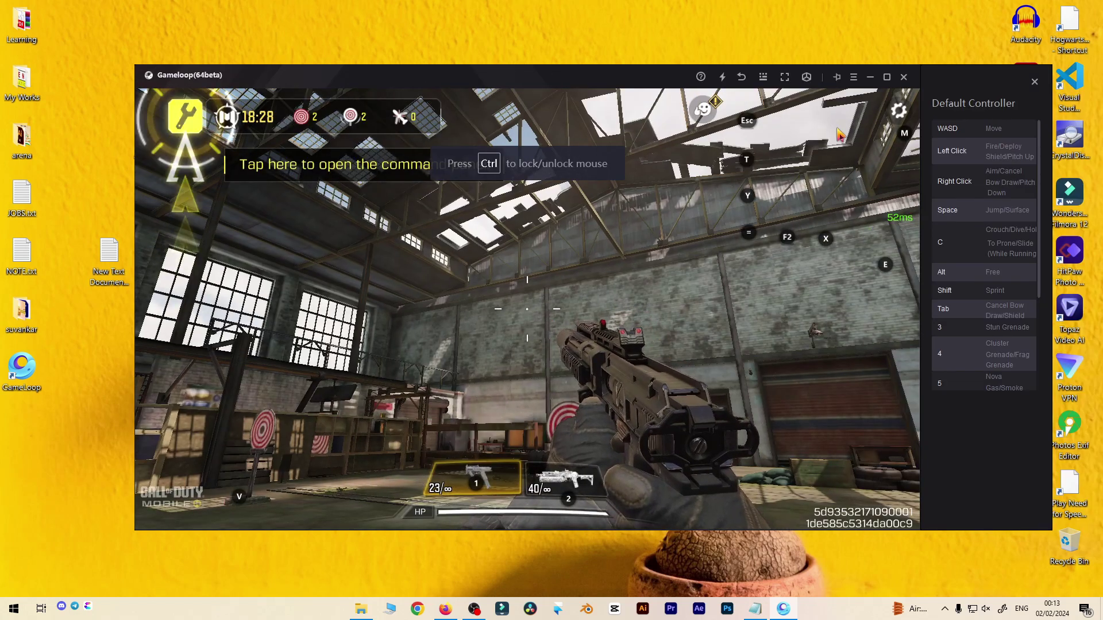
Free the mouse and reopen the key-mapping editor in edit mode
key("ctrl")
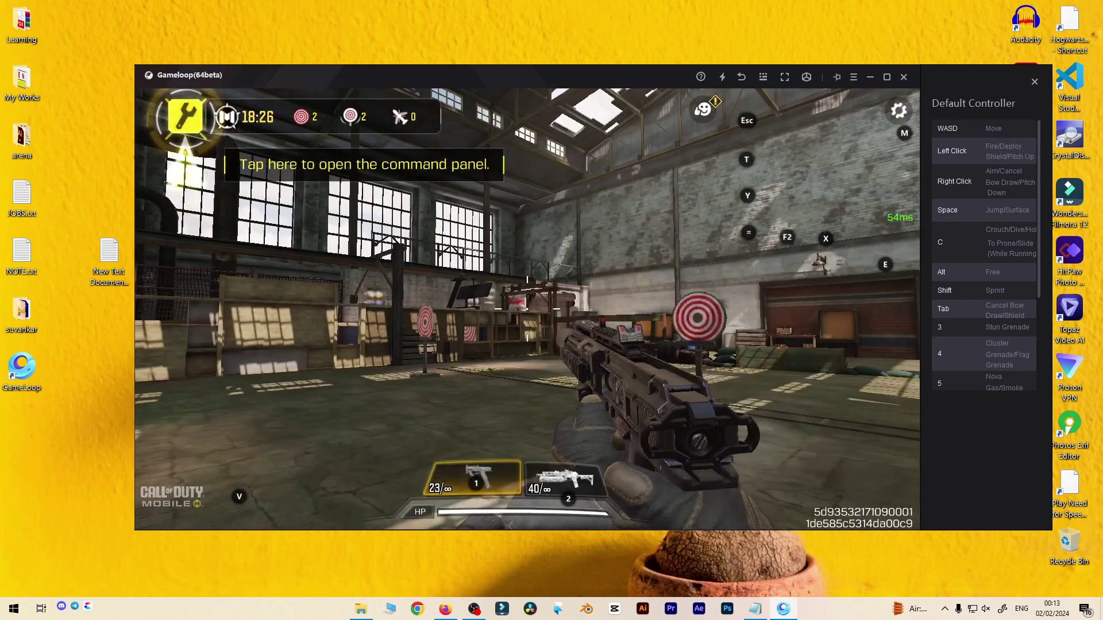
key("ctrl")
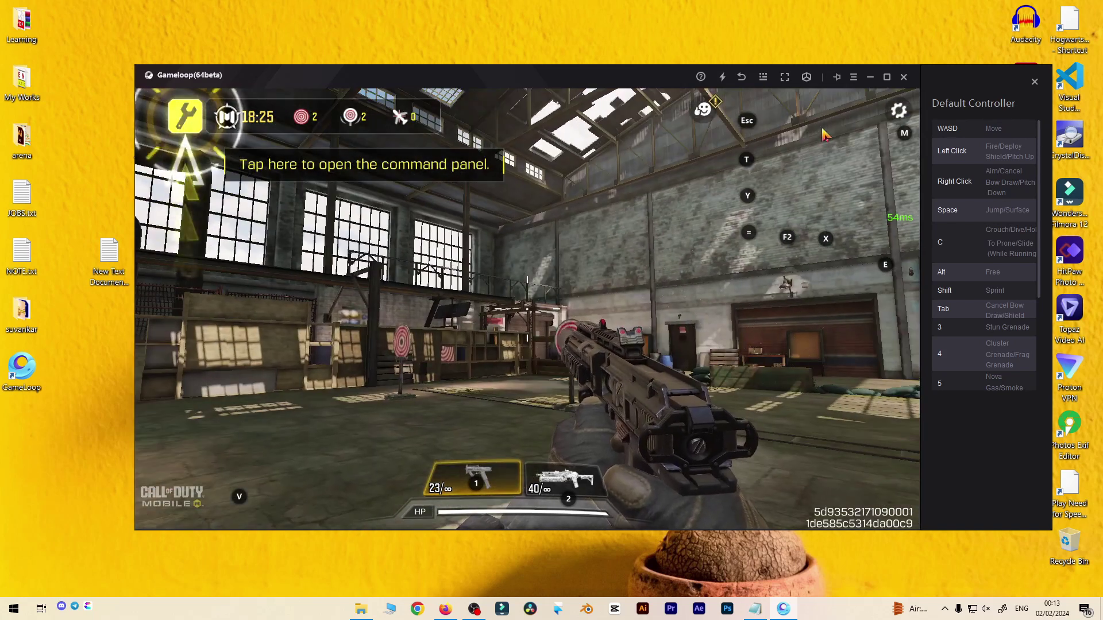
left_click(807, 78)
left_click(826, 109)
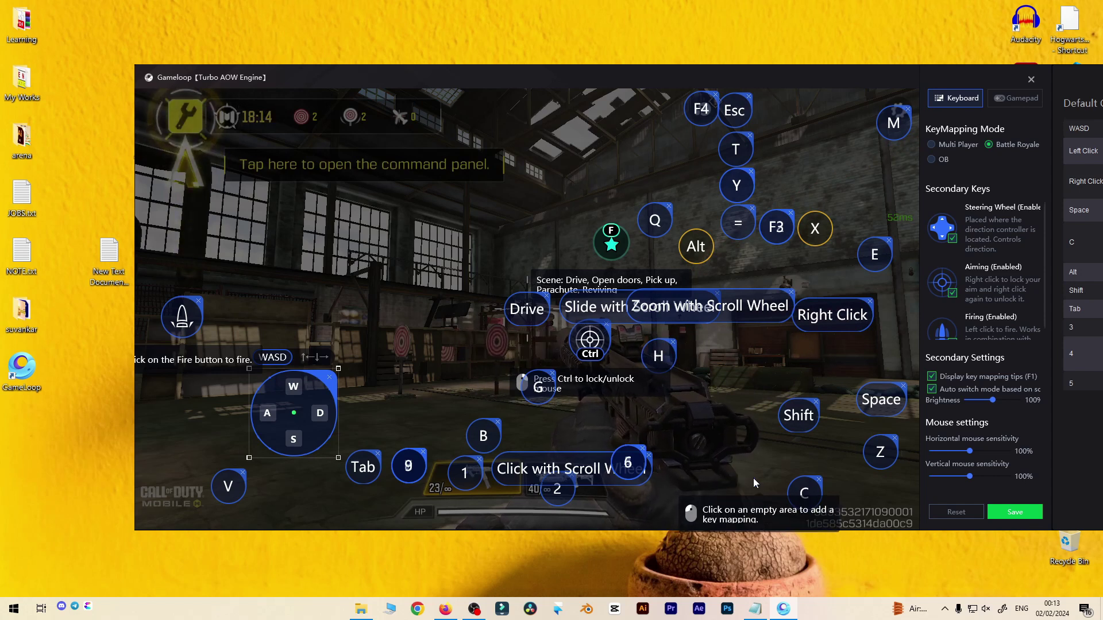
Add an R key mapping near the bottom of the layout and save it
left_click(1015, 512)
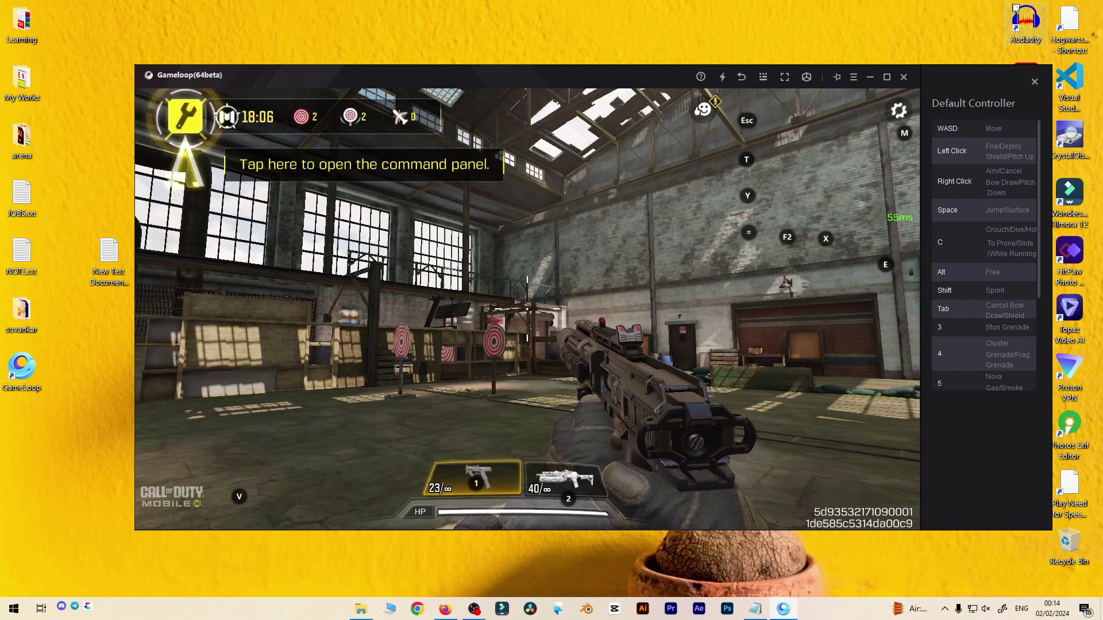
left_click(763, 77)
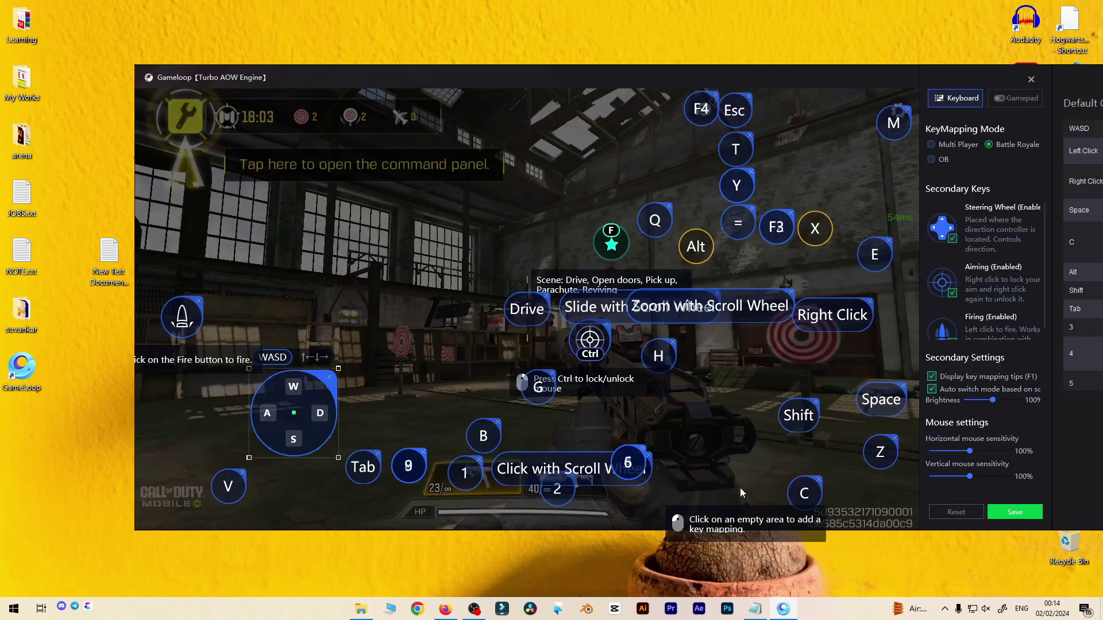
left_click(740, 488)
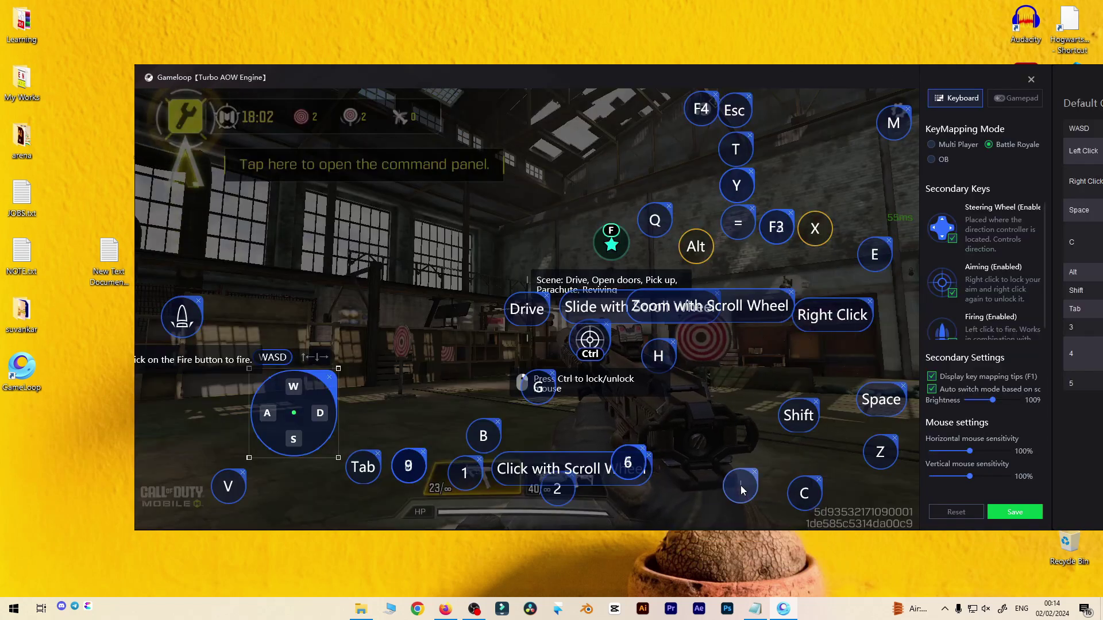
key("r")
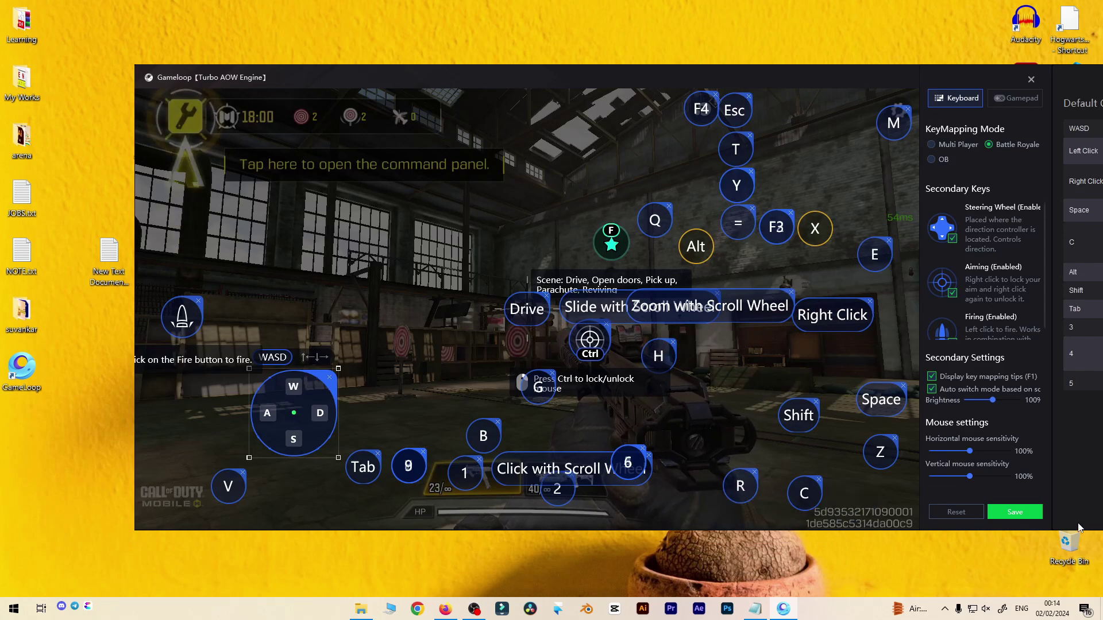
left_click(1028, 516)
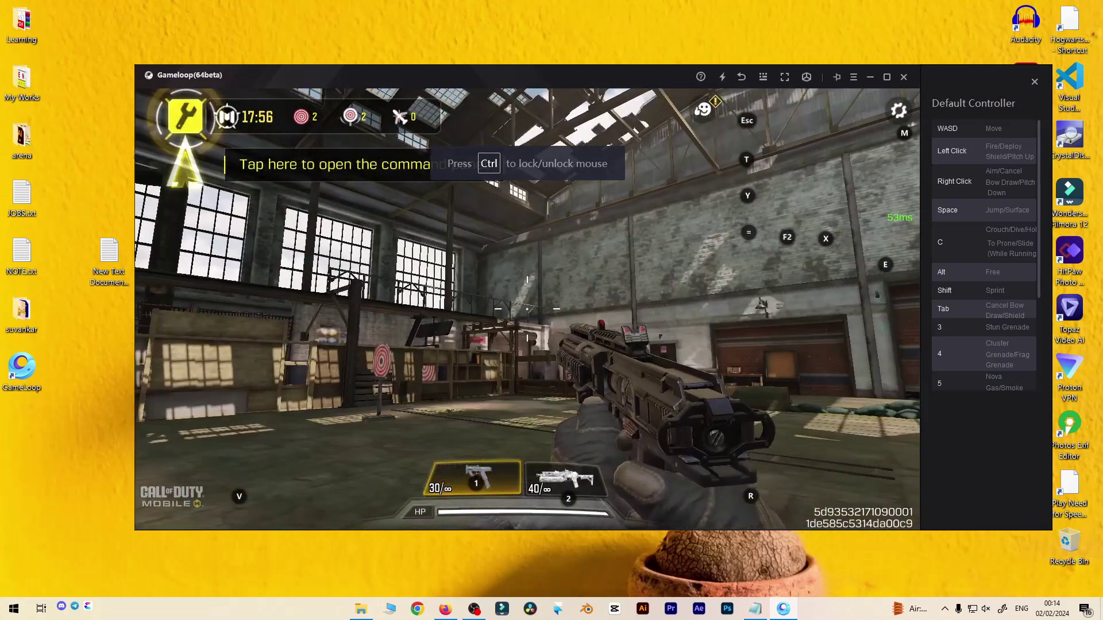
Switch back to the rifle with 2 and reopen the key-mapping editor
key("2")
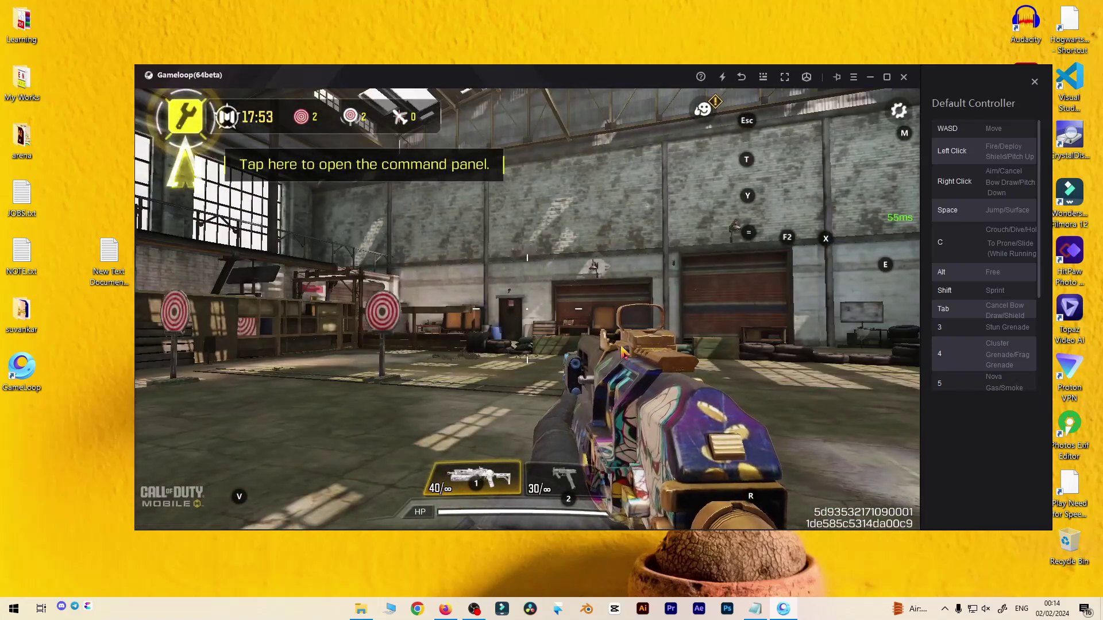
key("alt")
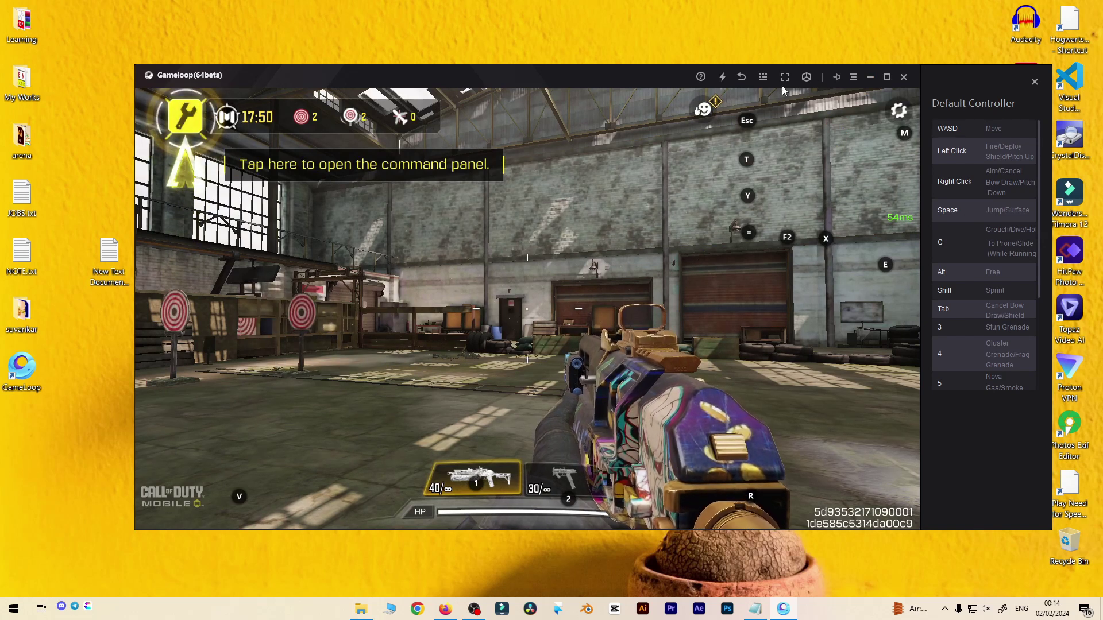
left_click(763, 78)
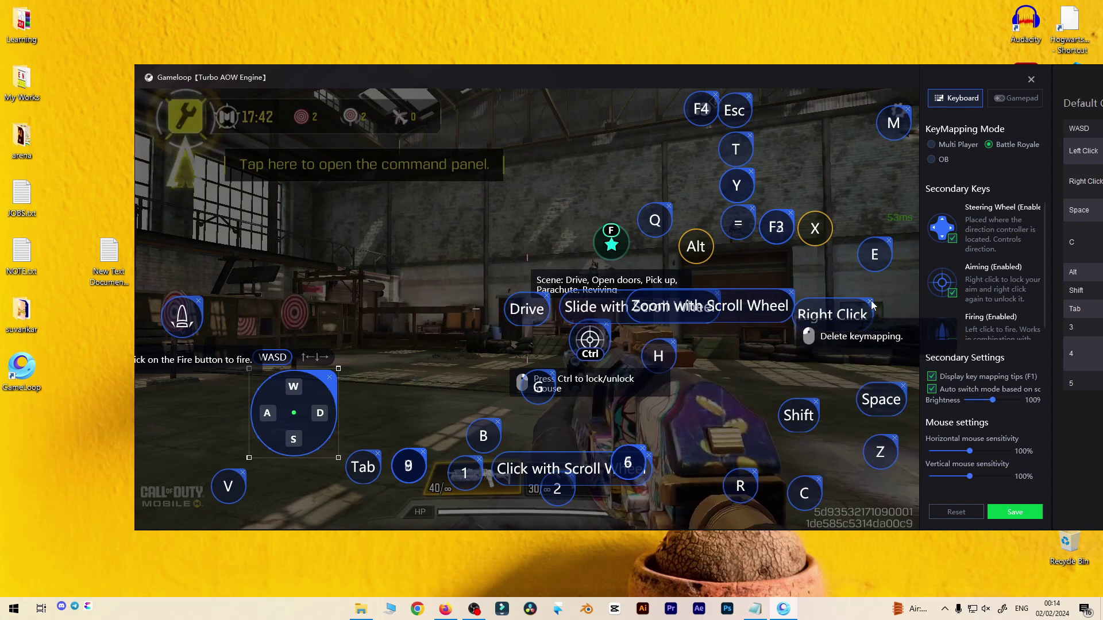
Save the layout, free the mouse, and bring the key-mapping editor back up
left_click(1015, 512)
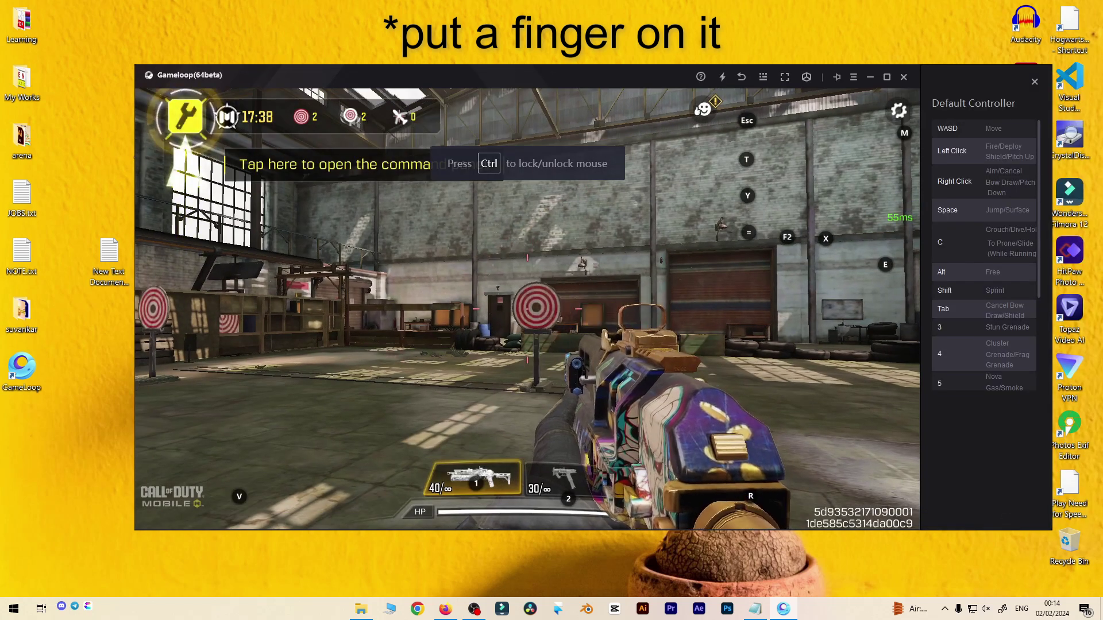
mouse_move(526, 309)
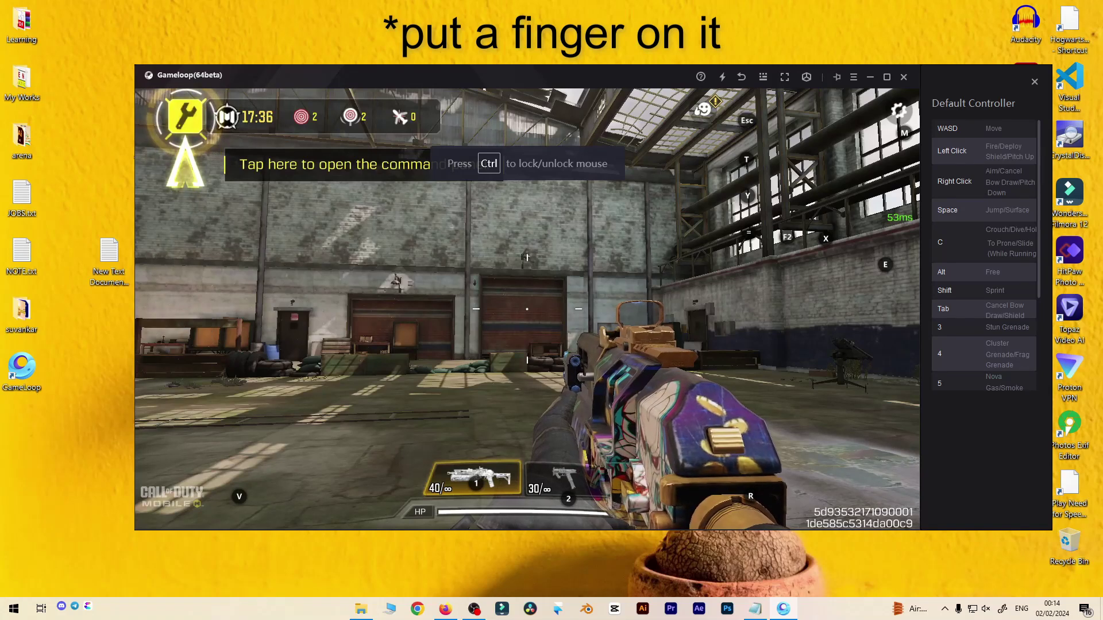
key("ctrl")
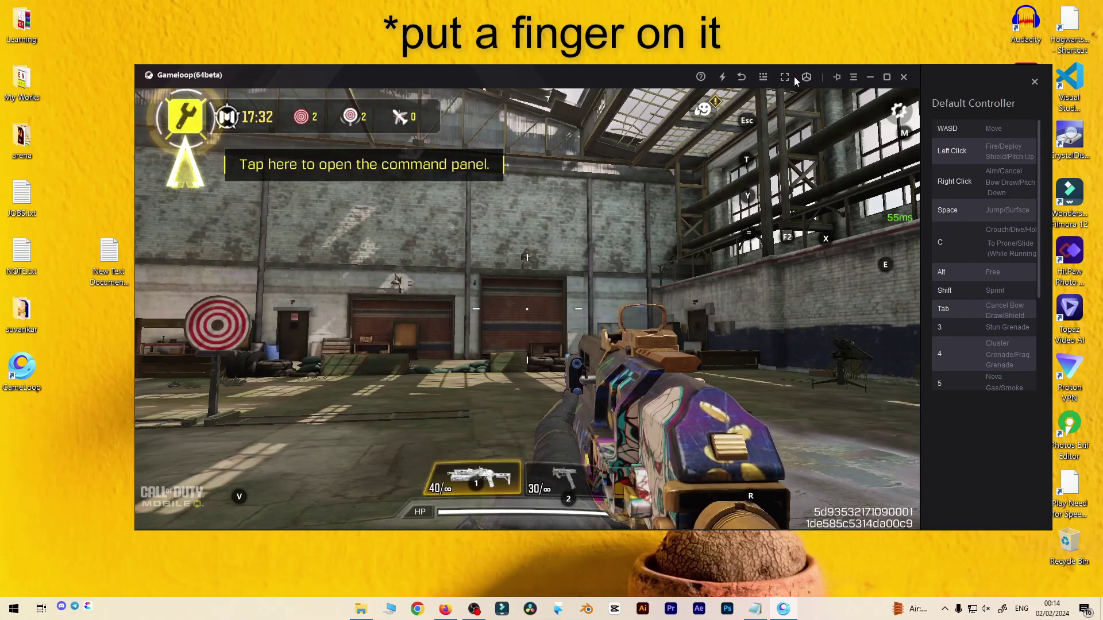
left_click(764, 78)
key("ctrl+shift+k")
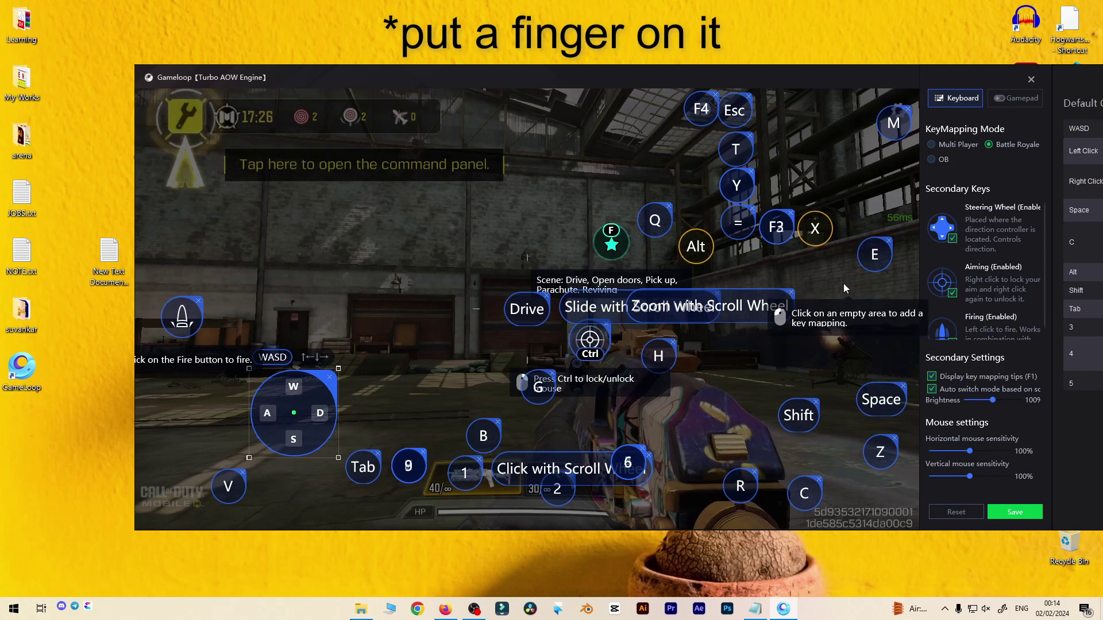
Add a key where Right Click was, bind it to mouse side button 2, and save
left_click(838, 315)
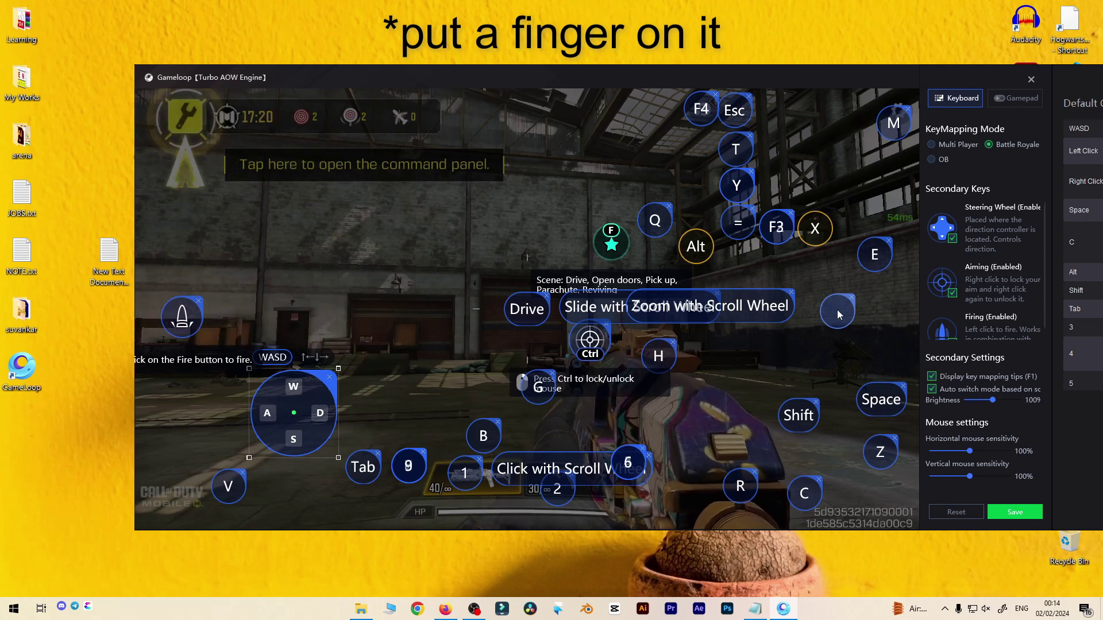
key("XF86Back")
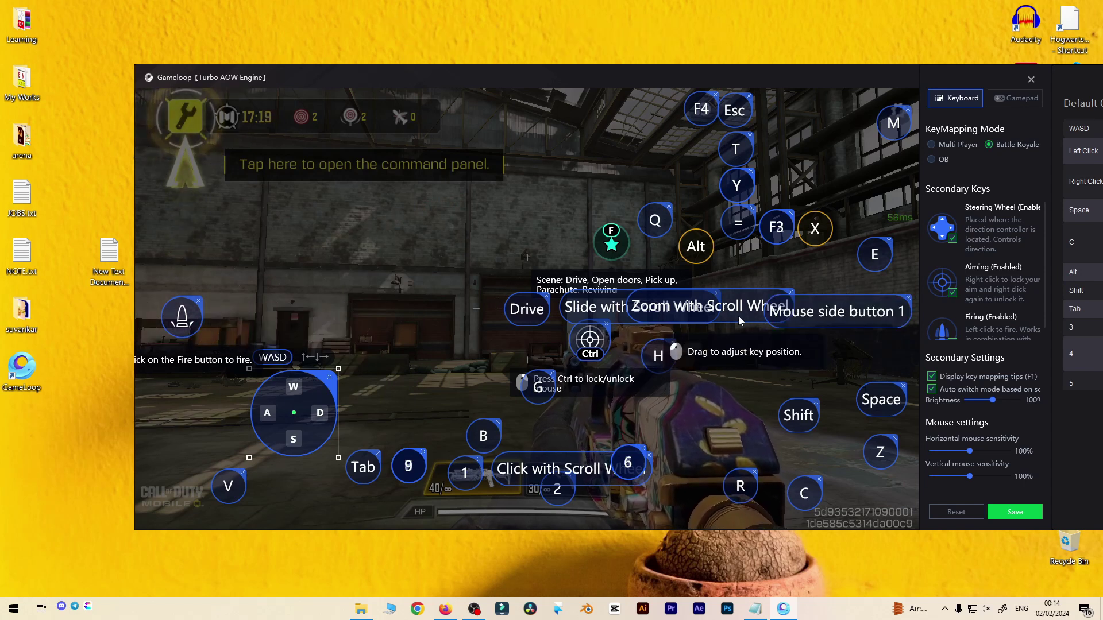
left_click(822, 305)
key("XF86Forward")
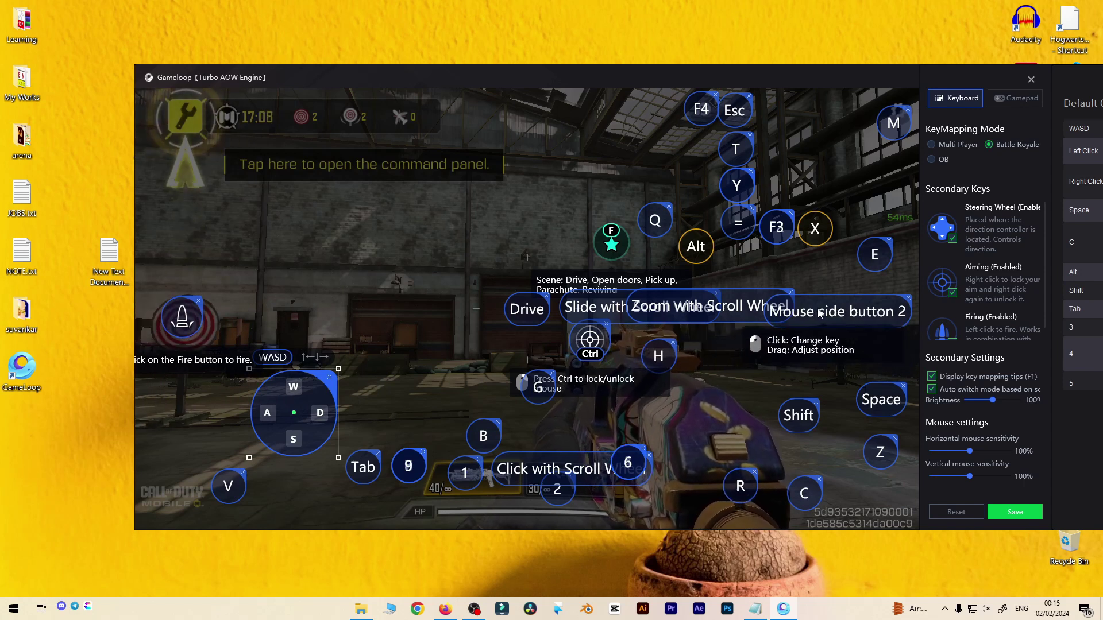
left_click(820, 312)
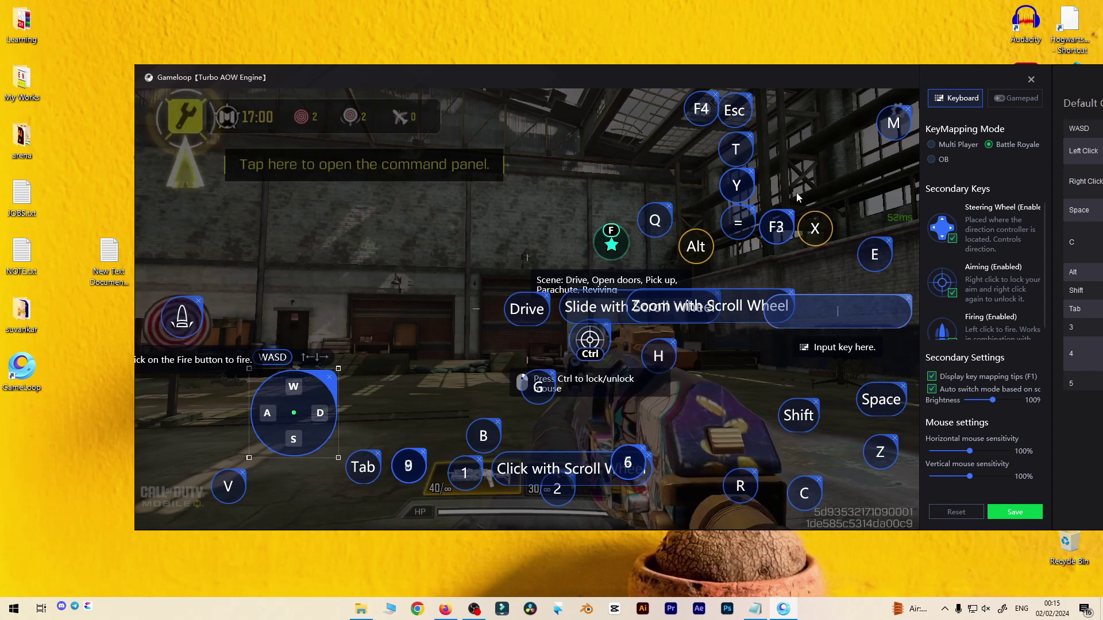
left_click(825, 312)
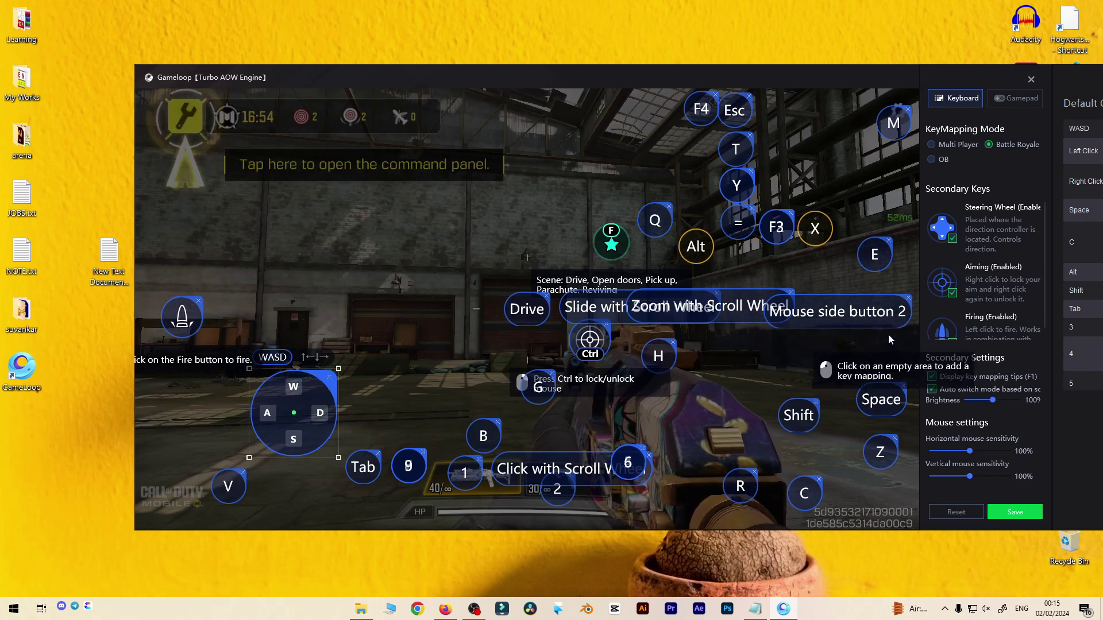
left_click(990, 516)
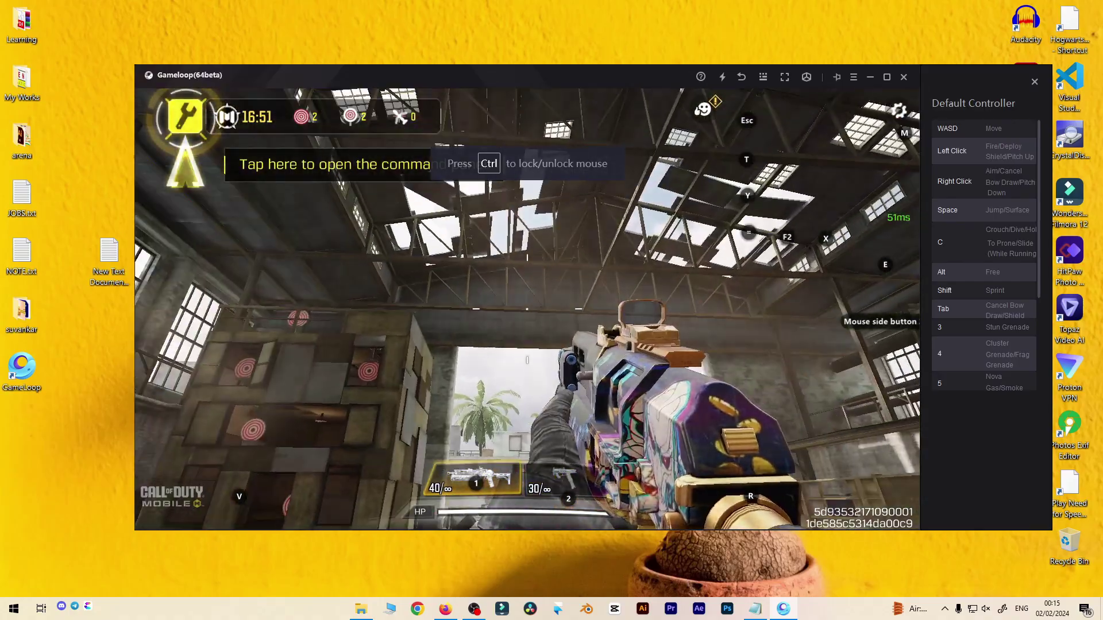
Repeatedly aim down sights and fire at the practice-range targets
right_click(526, 309)
right_click(527, 309)
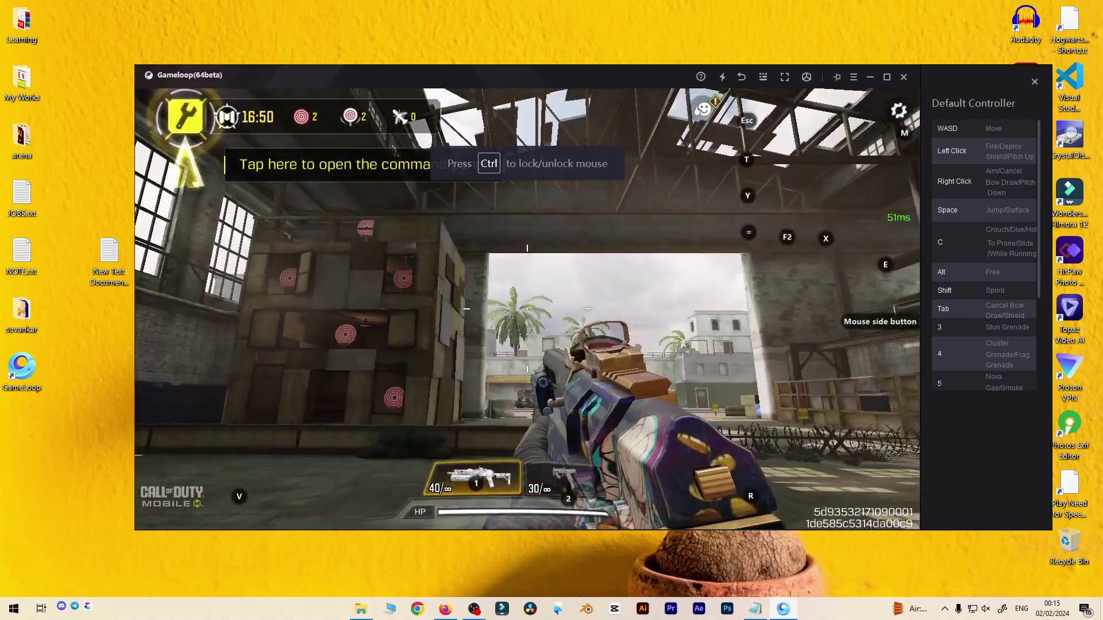
right_click(527, 309)
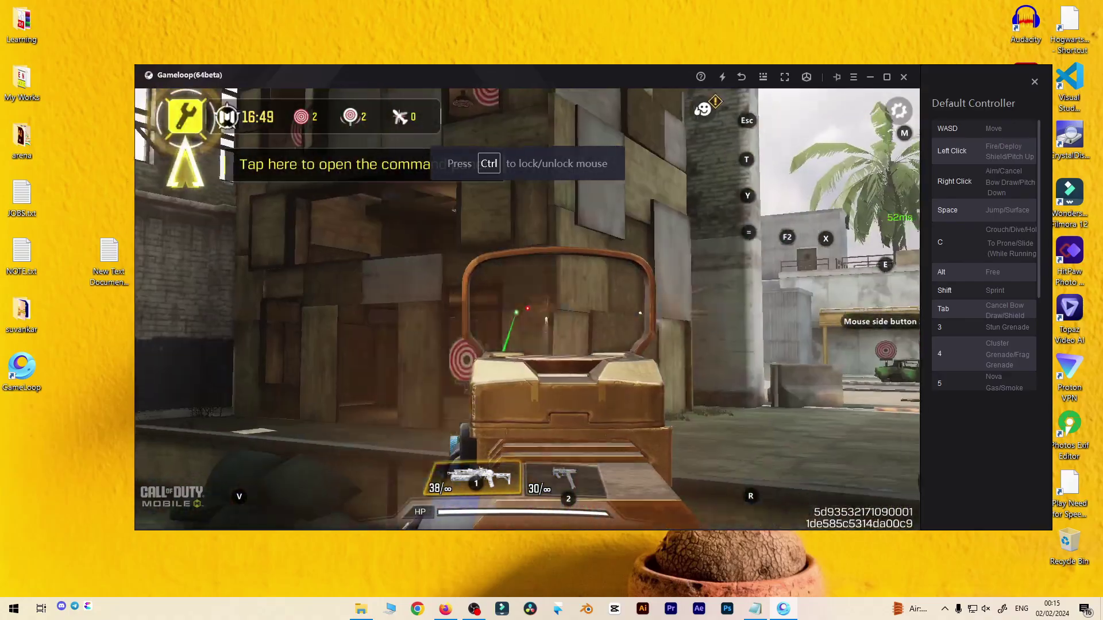
right_click(526, 309)
left_click(526, 309)
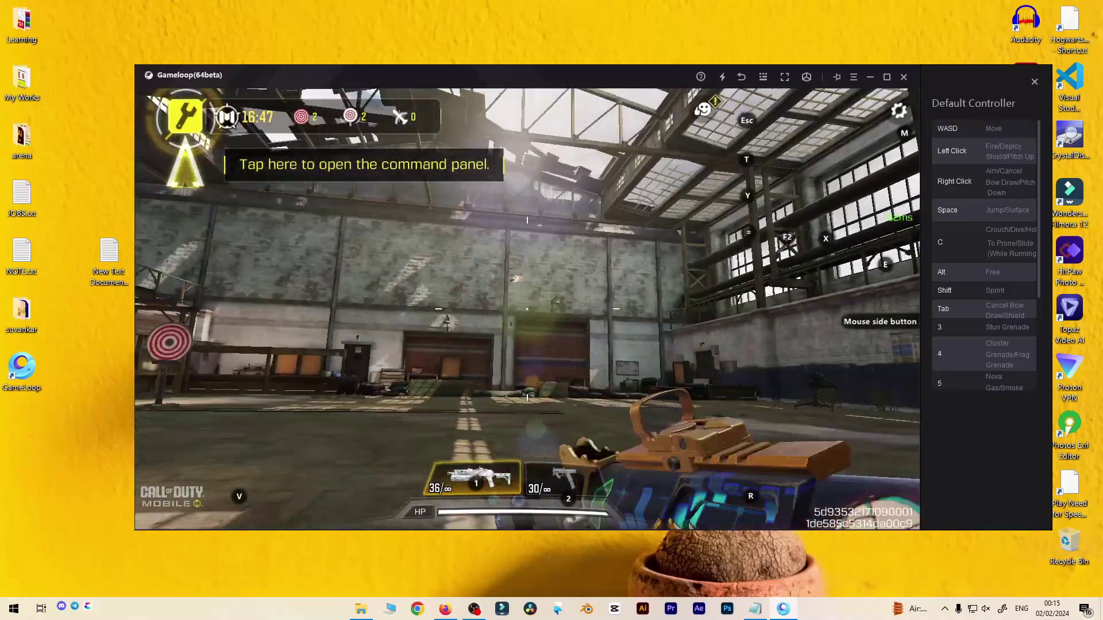
right_click(527, 309)
left_click(527, 309)
right_click(527, 309)
right_click(527, 309)
left_click(527, 309)
right_click(526, 309)
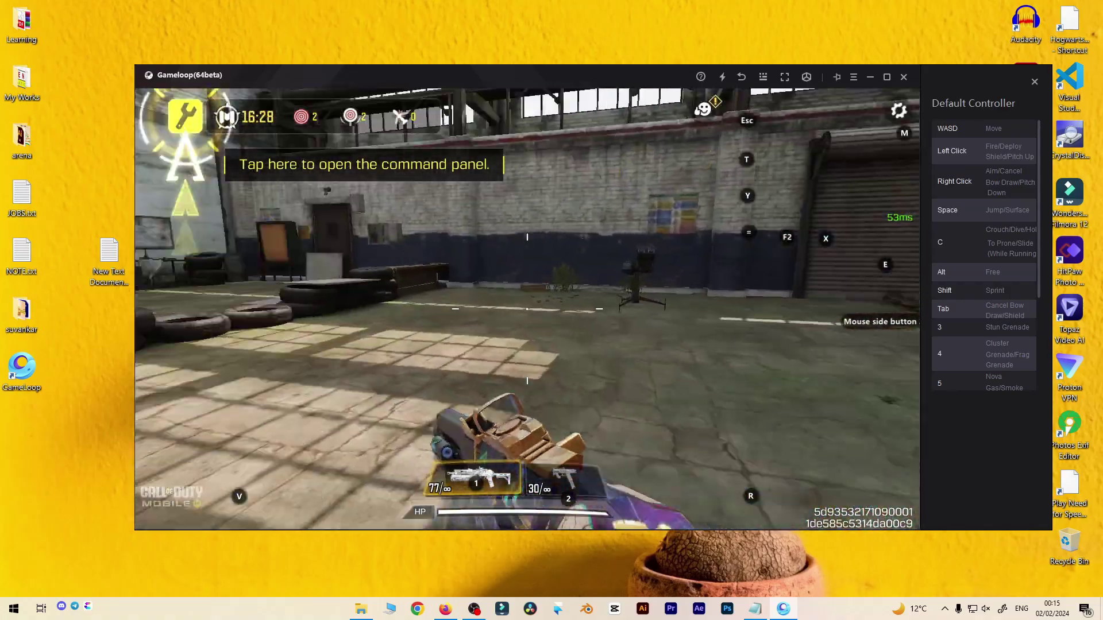
Reload the rifle with R, walk forward, and release the mouse with Alt
key("r")
key("w")
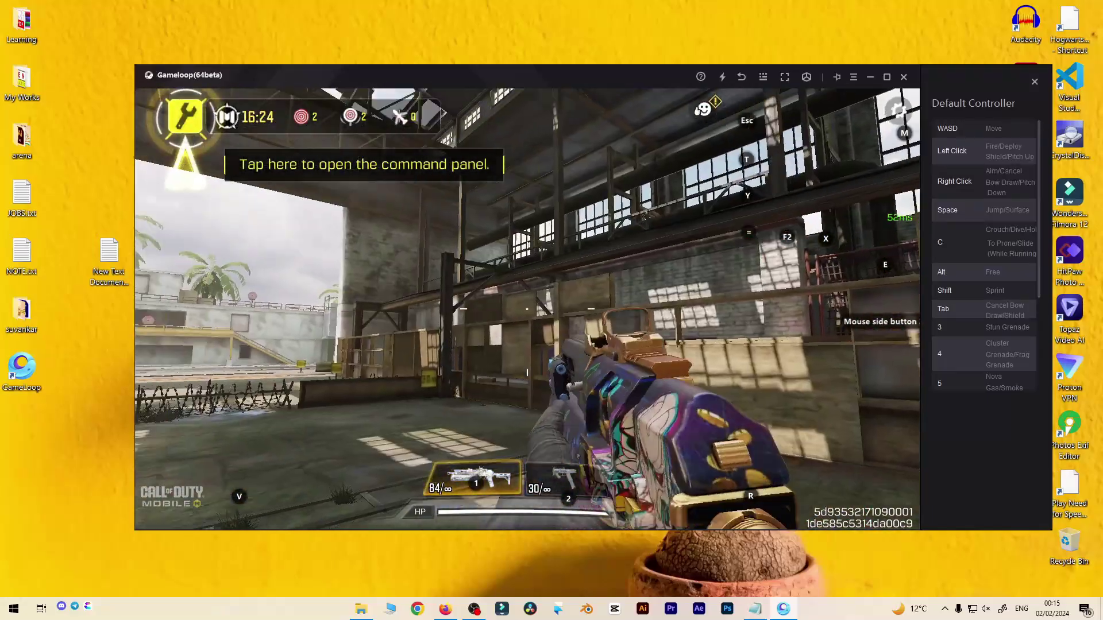
key("alt")
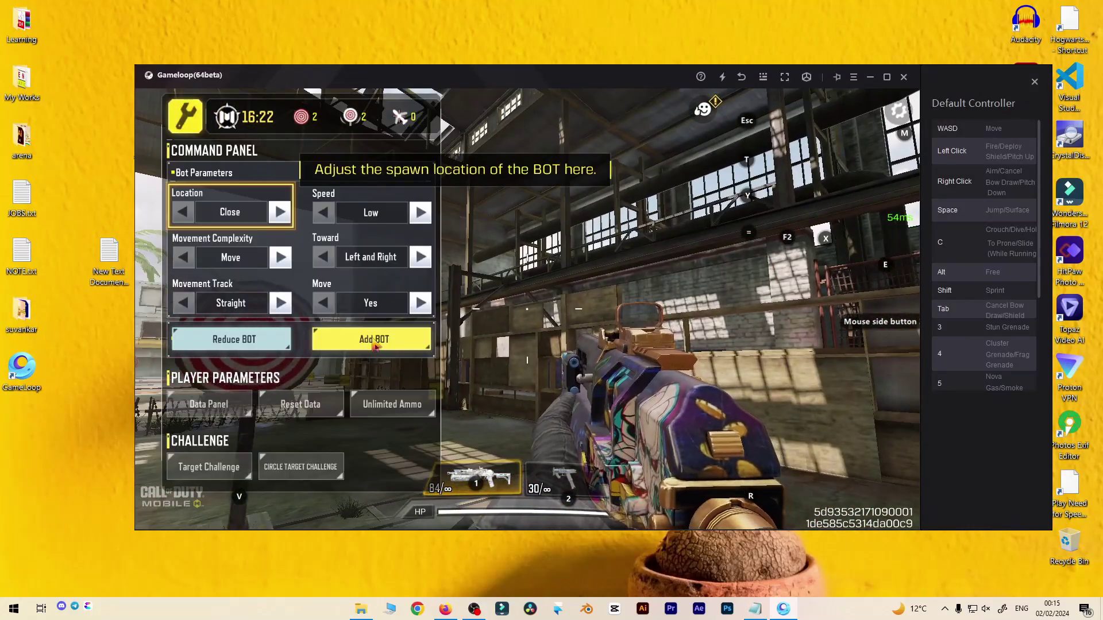
Look up around the range, then open and close the in-game panel
left_click_drag(618, 193, 877, 101)
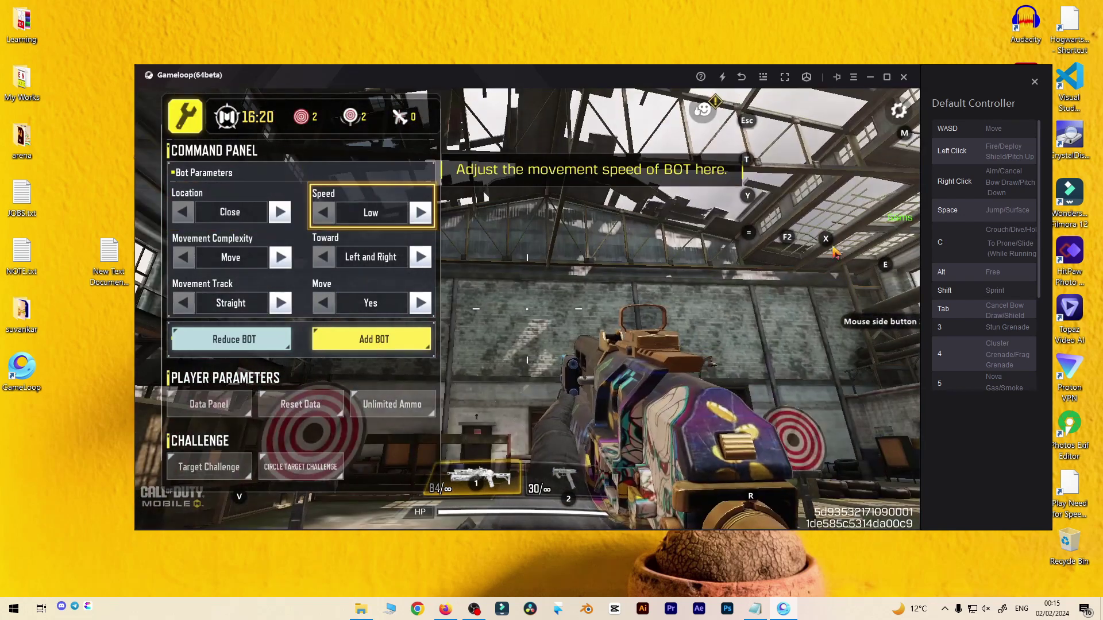
left_click(896, 112)
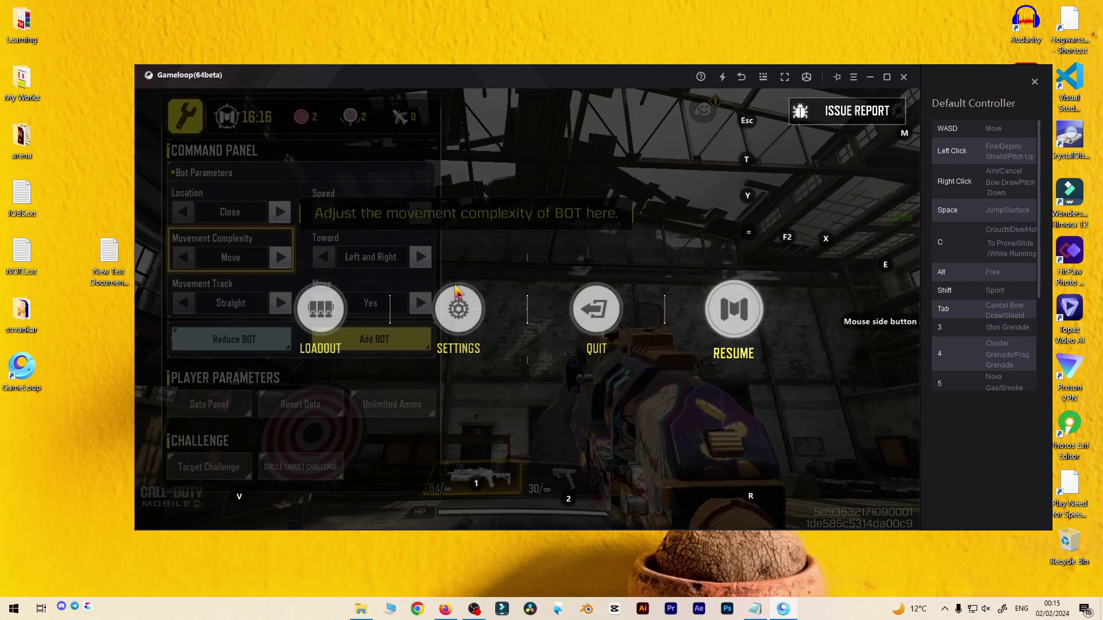
left_click(734, 310)
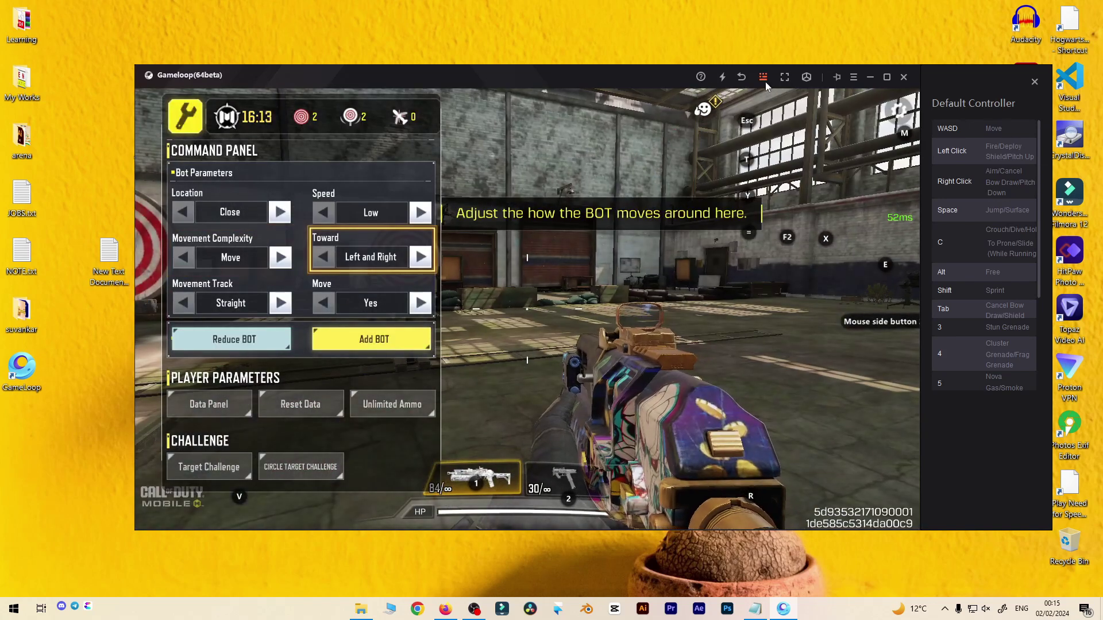
Re-save the Battle Royale key-mapping layout twice, toggling mouse capture in between
left_click(763, 77)
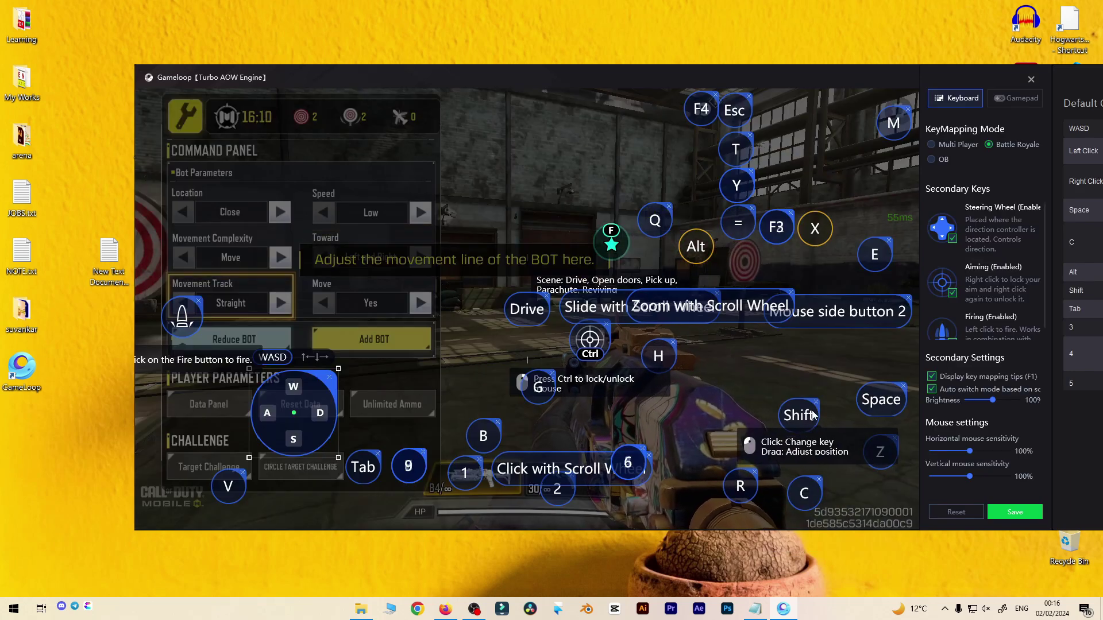
left_click(1015, 512)
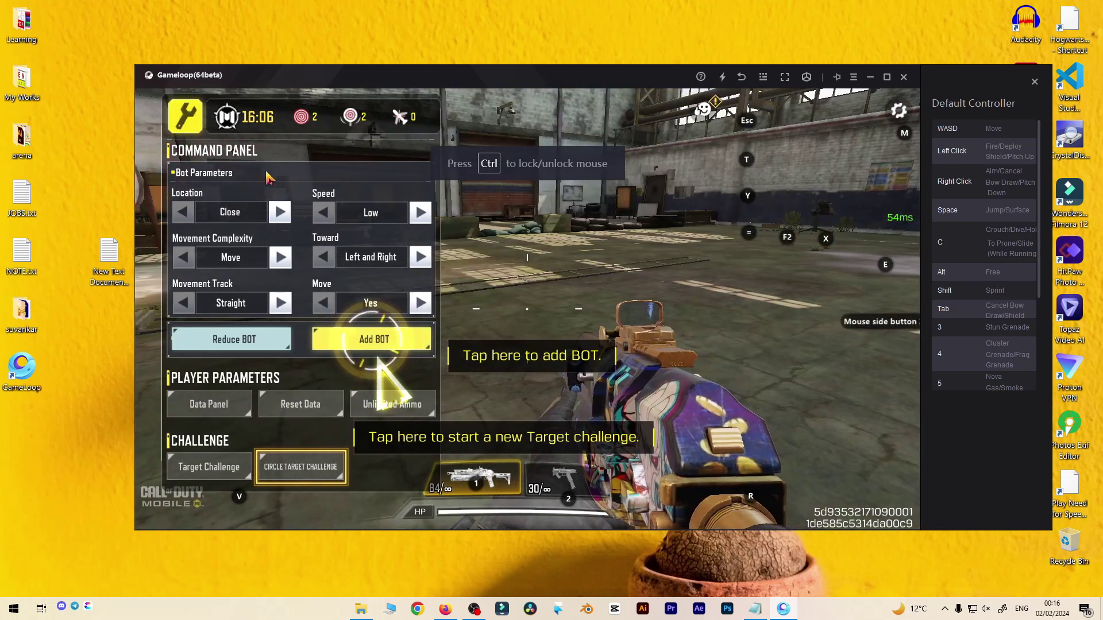
key("ctrl")
key("ctrl")
key("w")
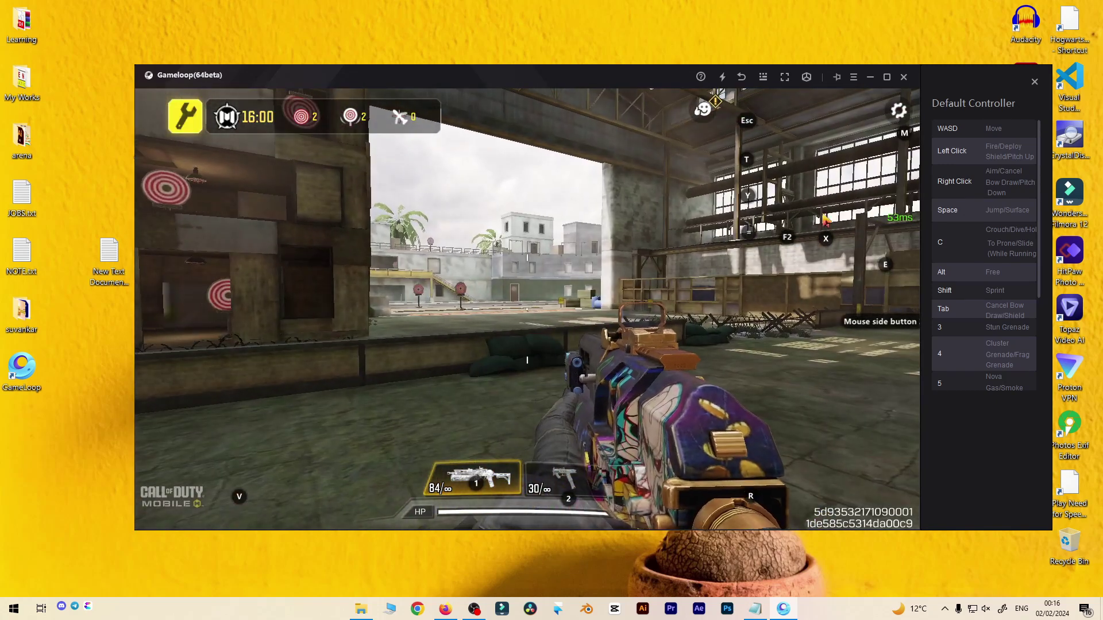
key("ctrl")
left_click(805, 78)
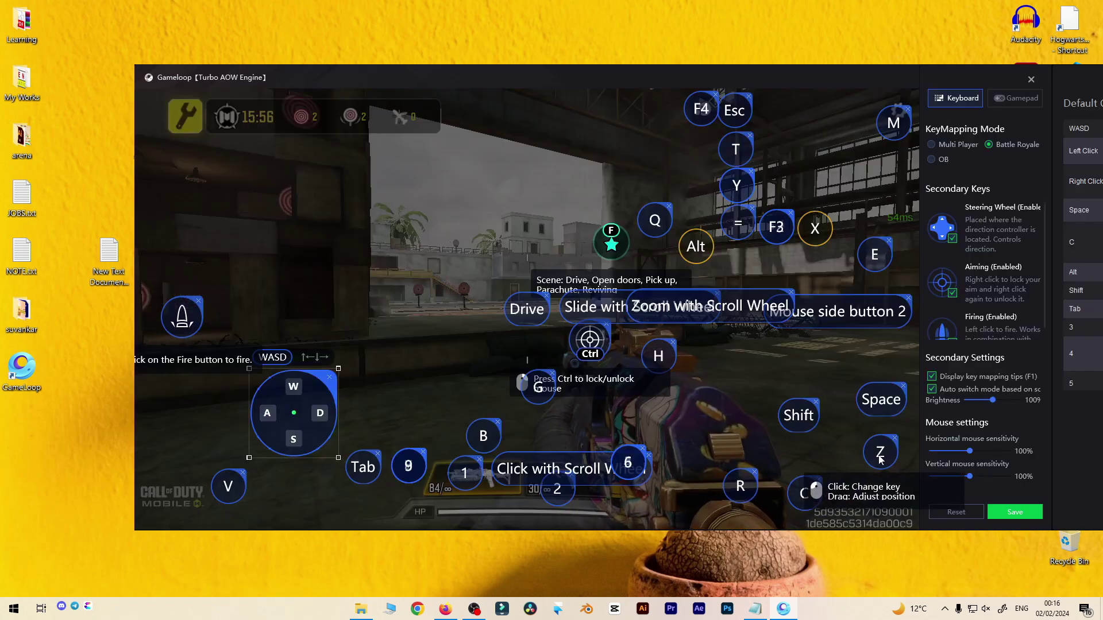
left_click(1014, 512)
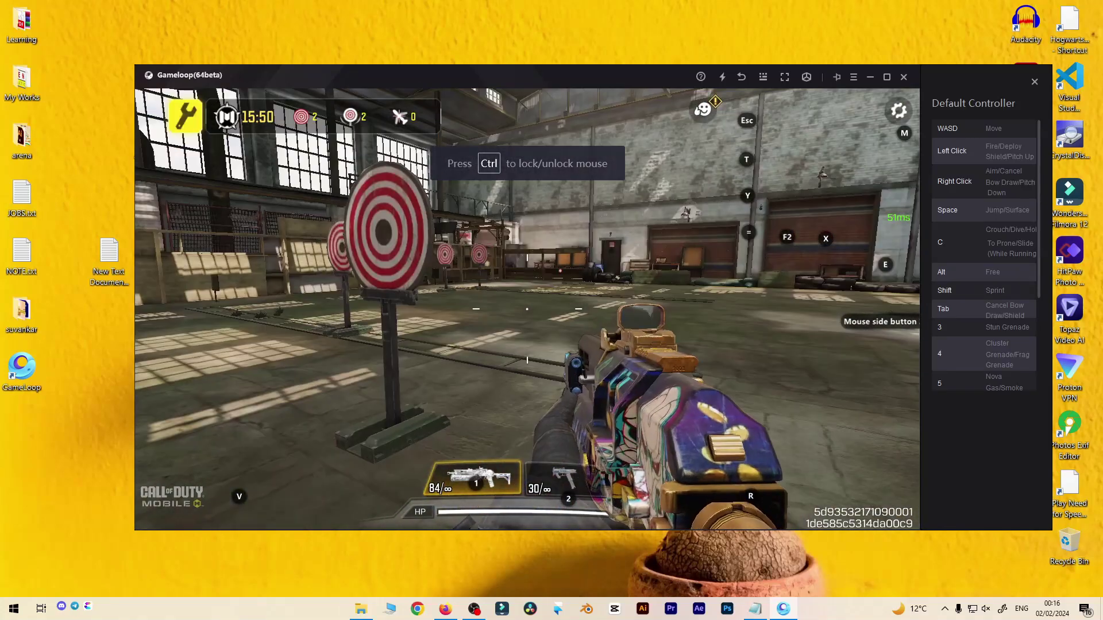
Dismiss the issue report, then walk forward and back and sprint toward the targets
key("Escape")
key("Escape")
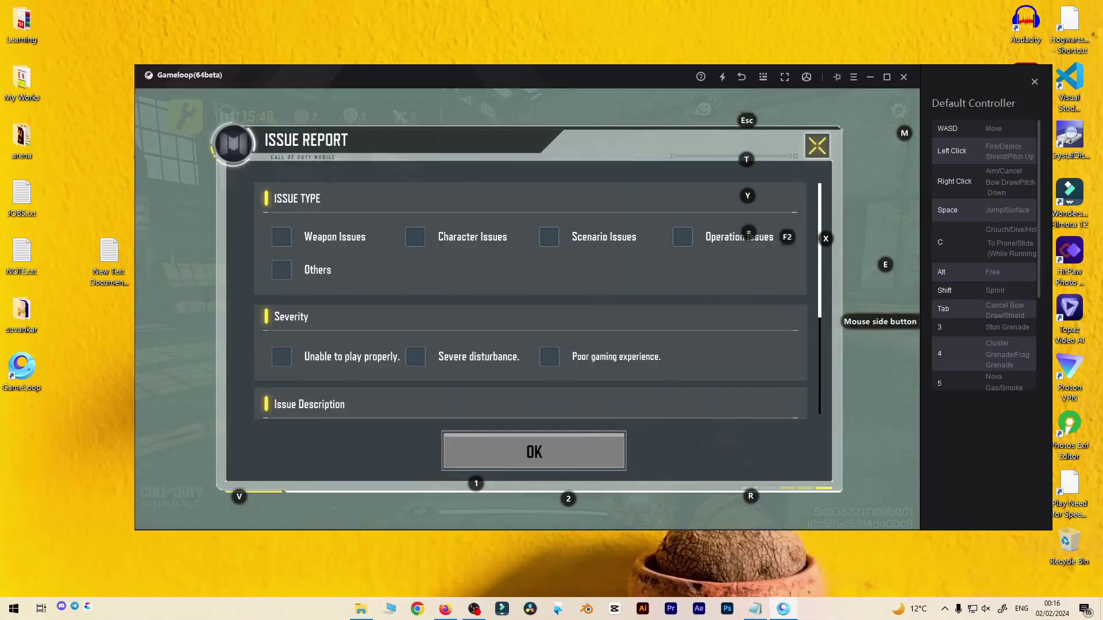
left_click(813, 150)
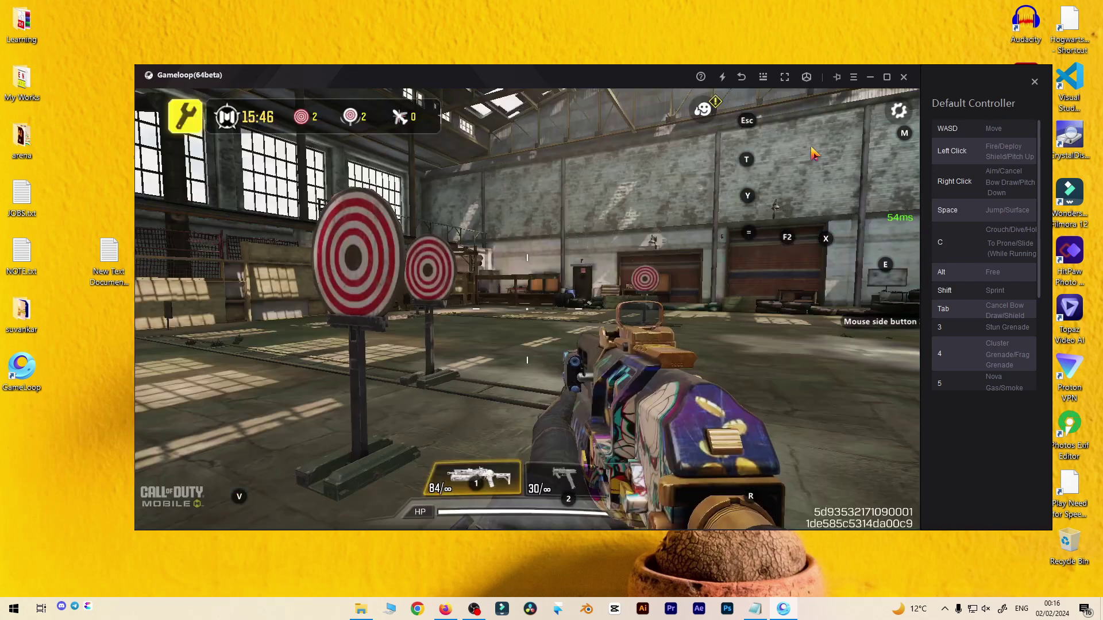
key("w")
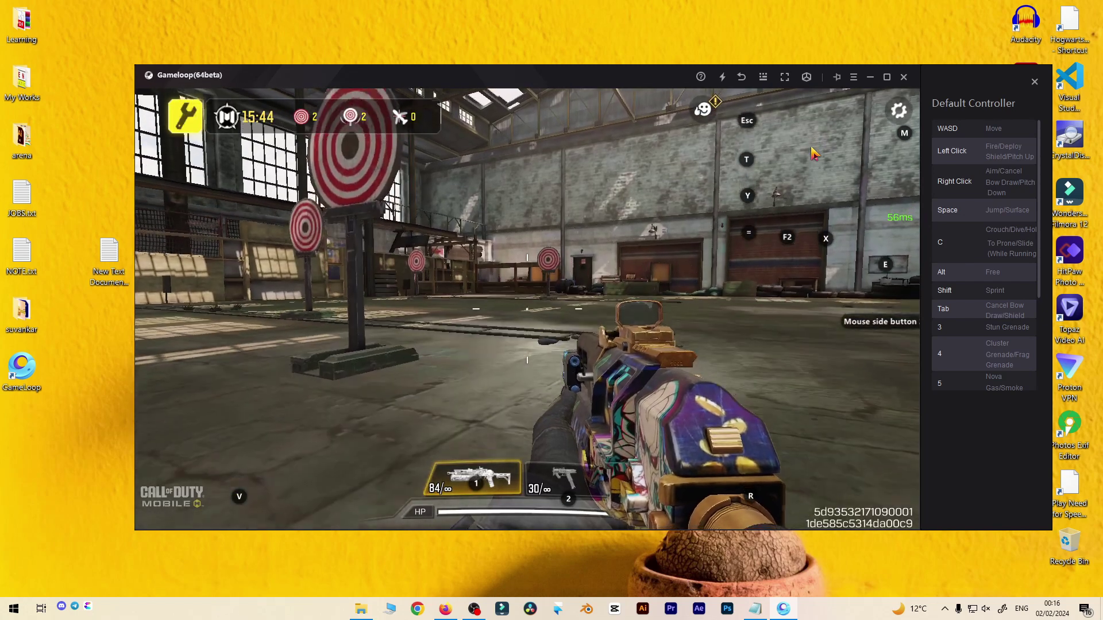
key("s")
key("w")
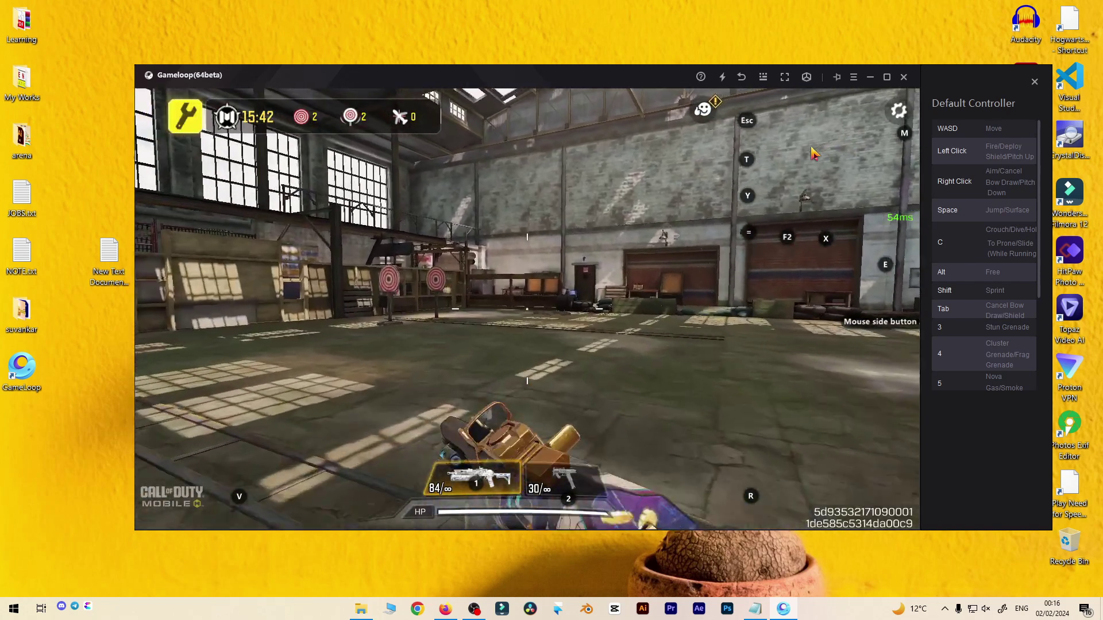
key("alt")
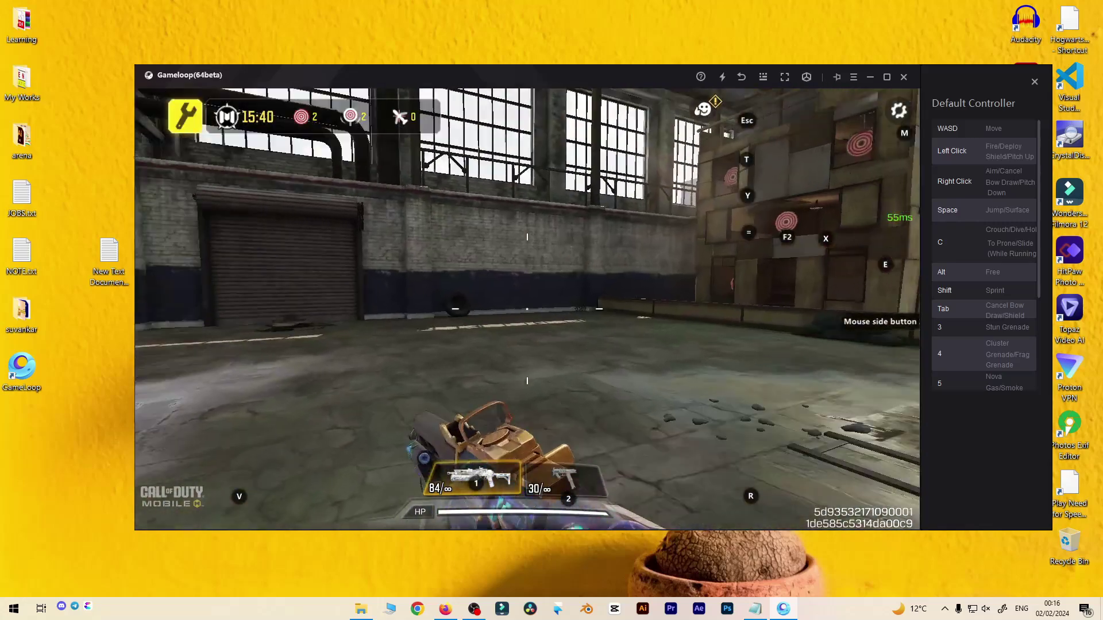
key("alt")
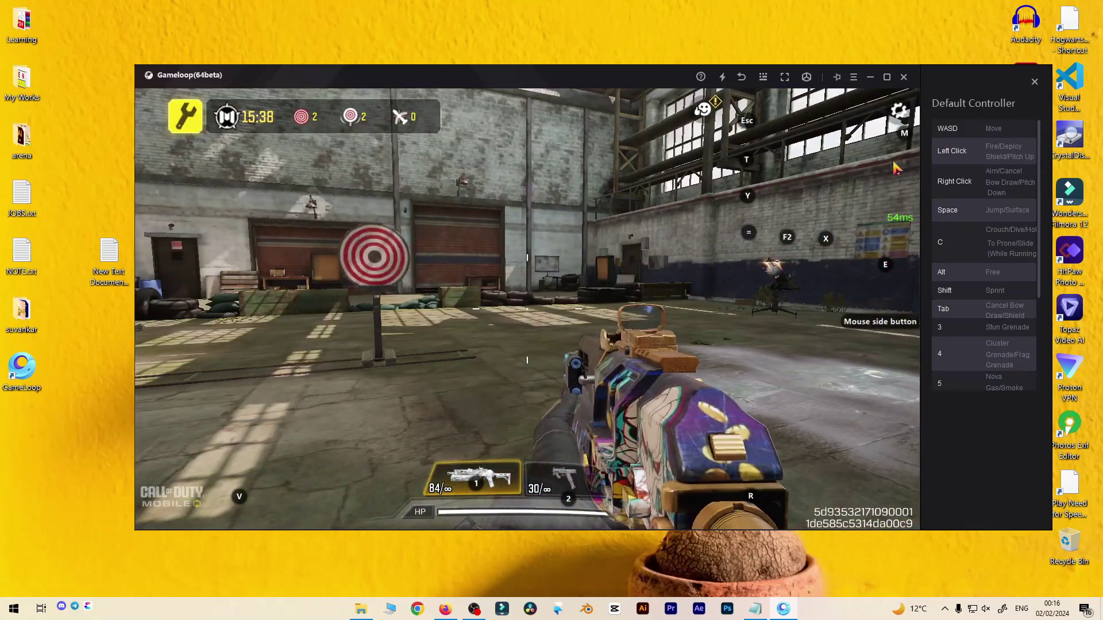
Quit the Practice Range match from the pause menu and confirm leaving
left_click(889, 120)
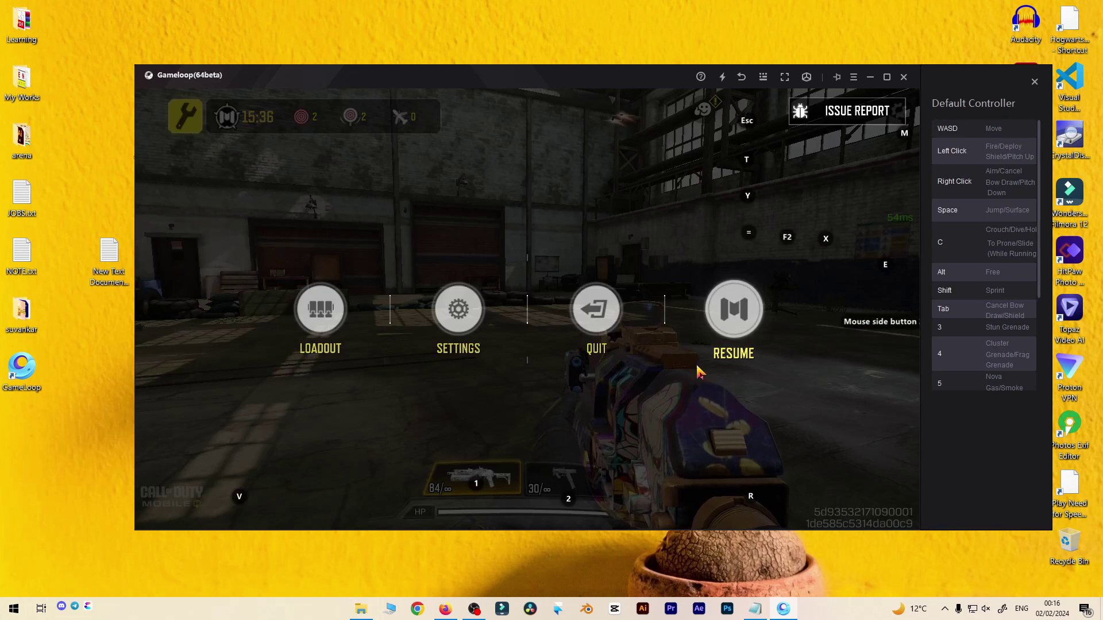
left_click(599, 317)
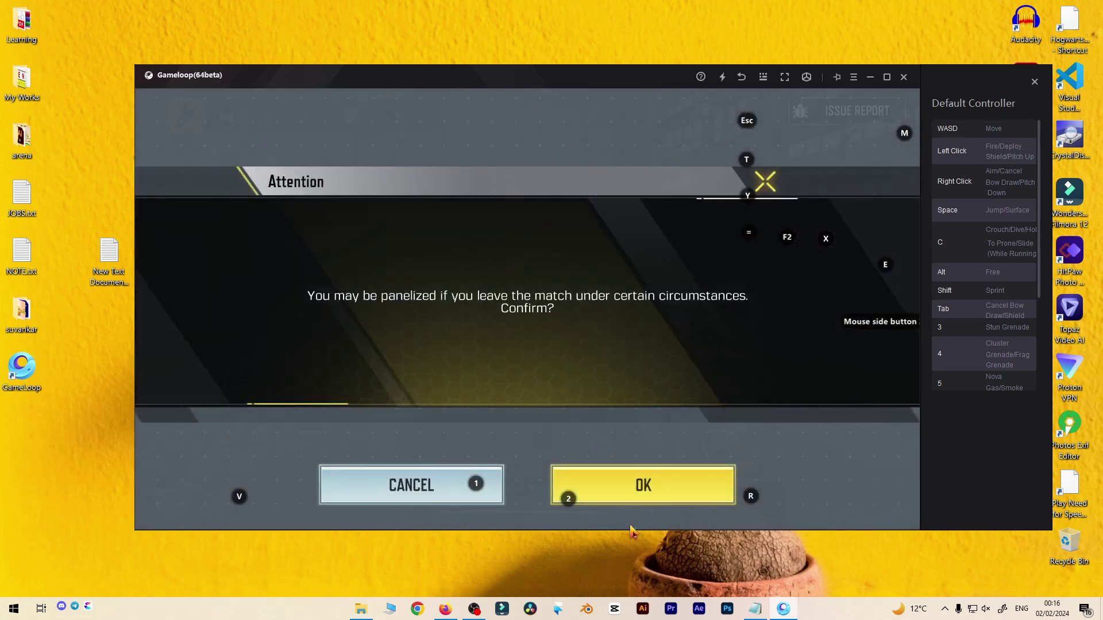
left_click(633, 498)
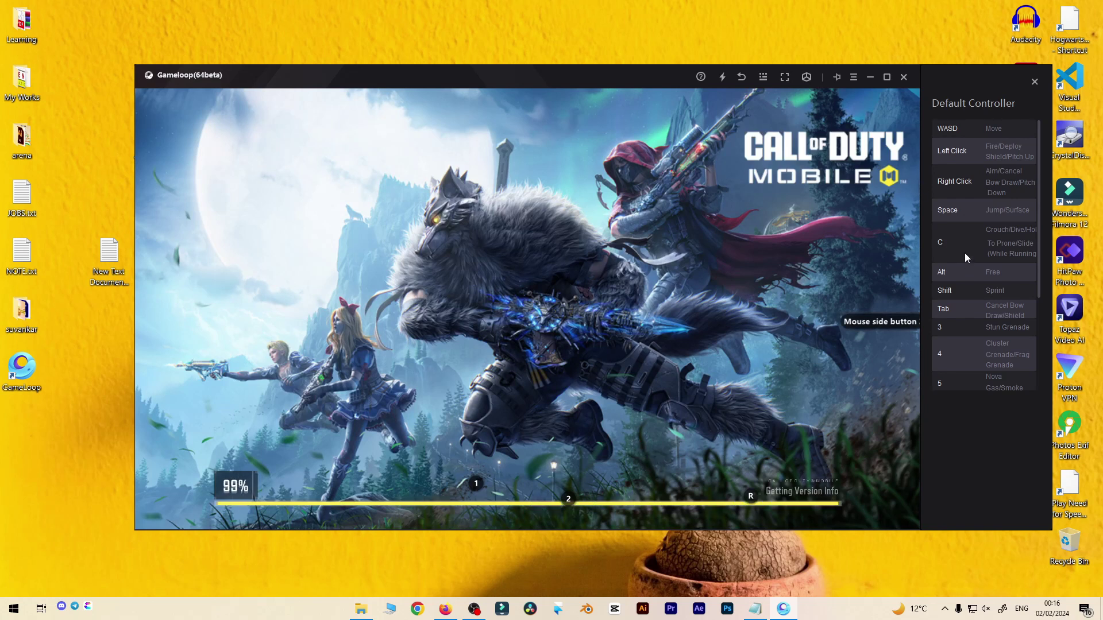
Go back to the game's main menu and enter the Battle Royale lobby
scroll(968, 241, "down", 1)
scroll(969, 229, "down", 1)
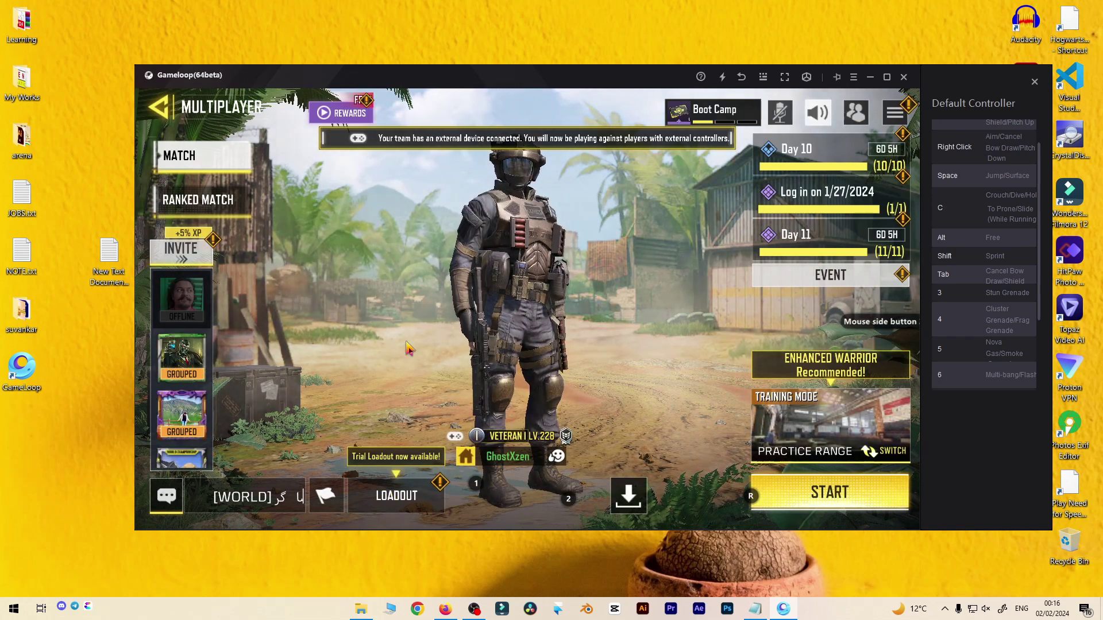
left_click(212, 115)
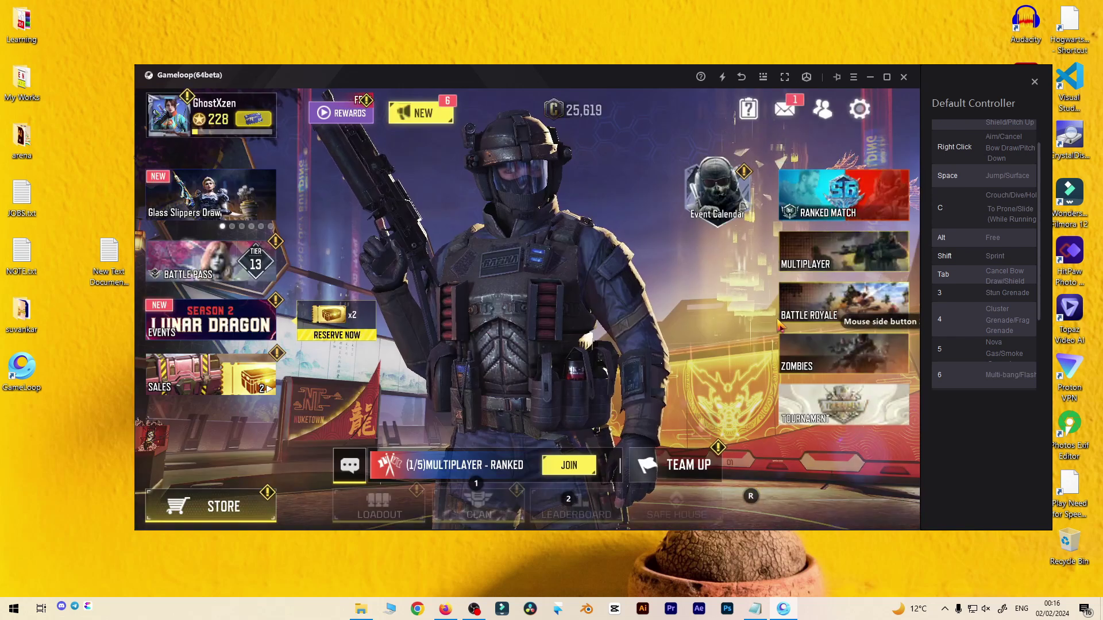
left_click(818, 305)
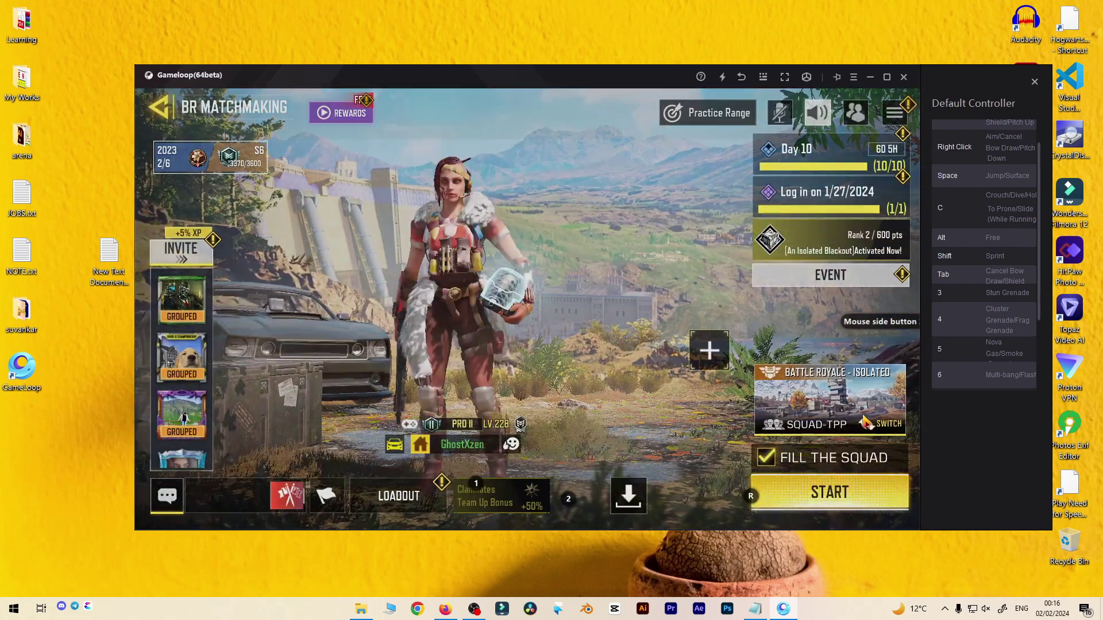
Switch the Battle Royale mode to BR Training Ground, confirm, and start matchmaking
left_click(830, 371)
left_click(620, 394)
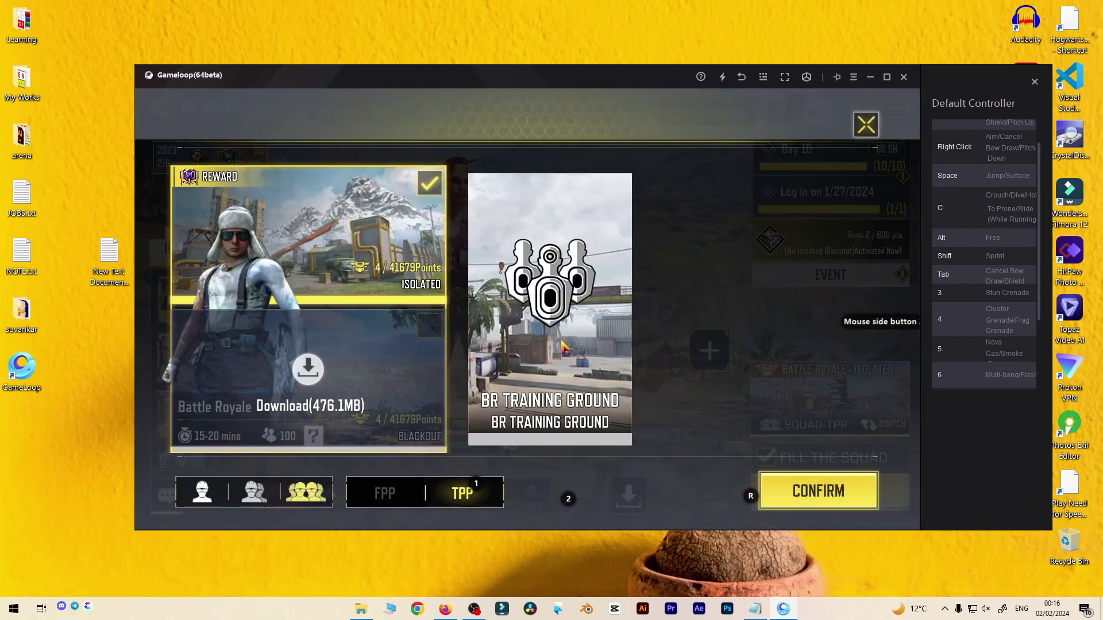
left_click(836, 492)
left_click(836, 492)
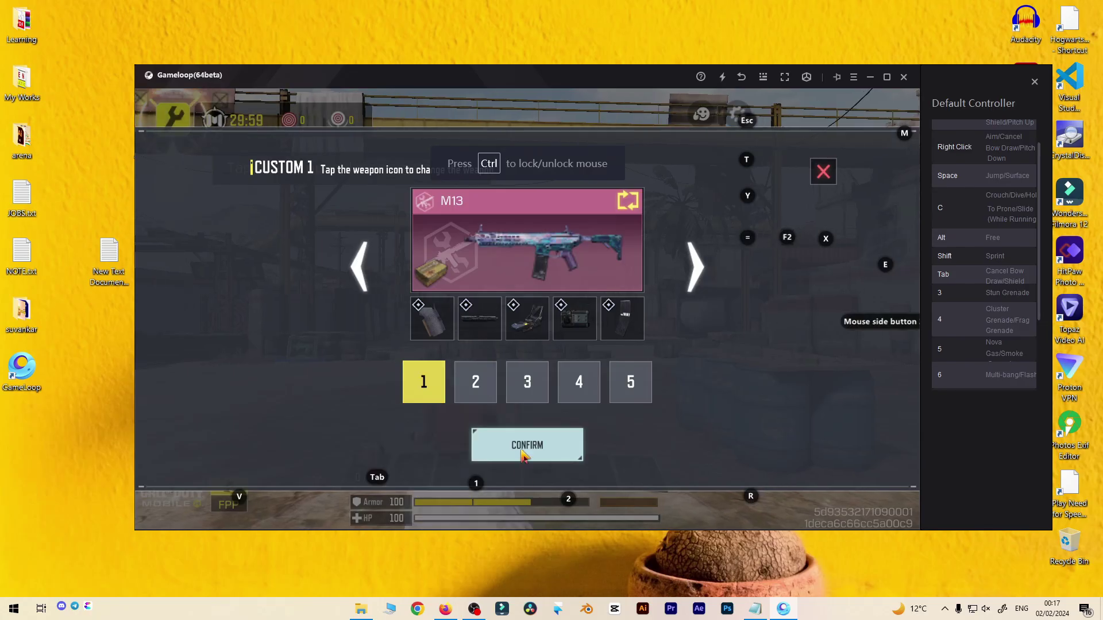
Confirm the Custom 1 M13 loadout, check the backpack, then quit the training match
left_click(527, 445)
key("Tab")
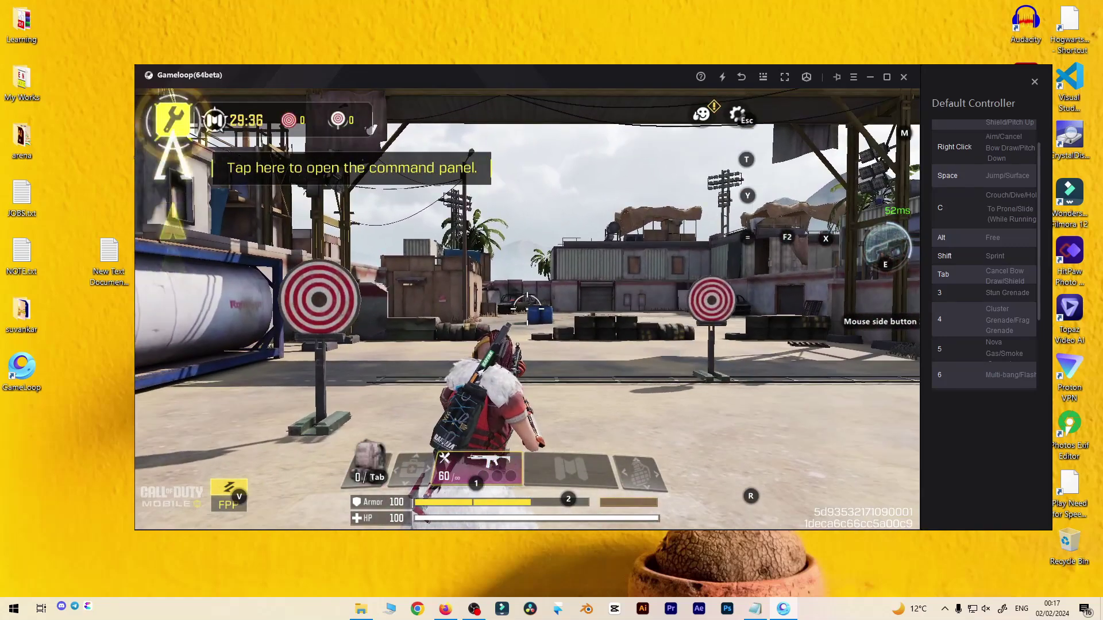
key("Escape")
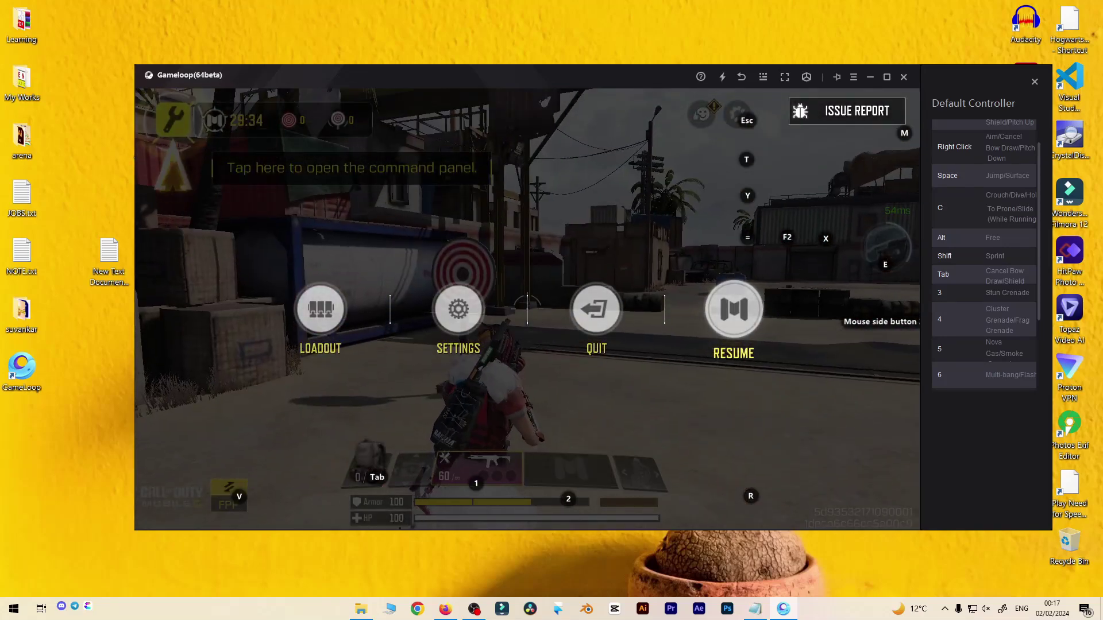
left_click(597, 310)
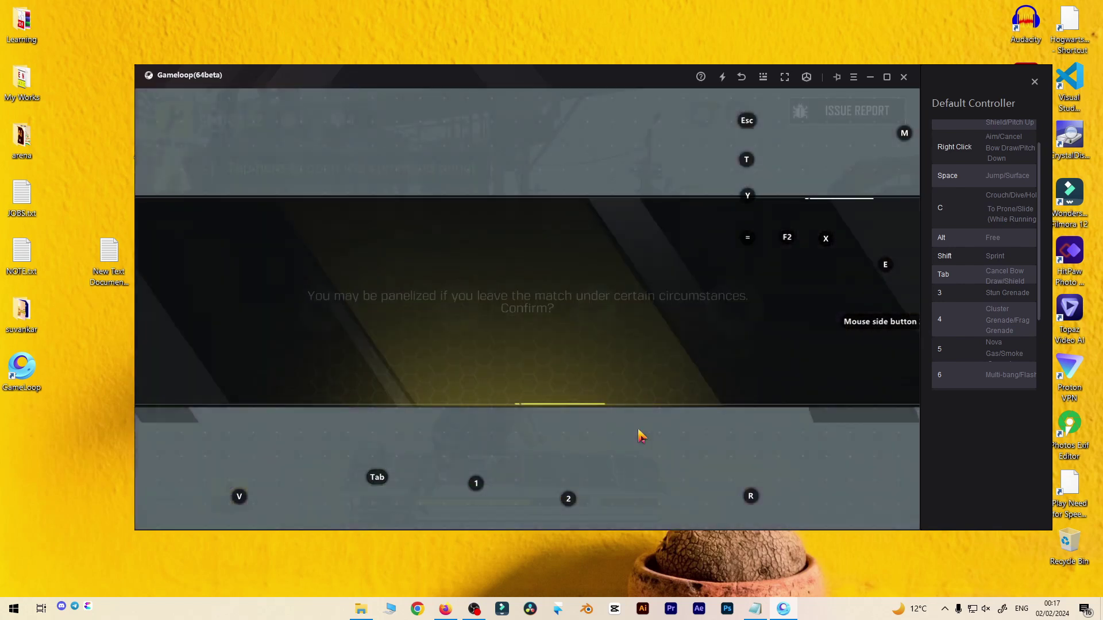
left_click(635, 482)
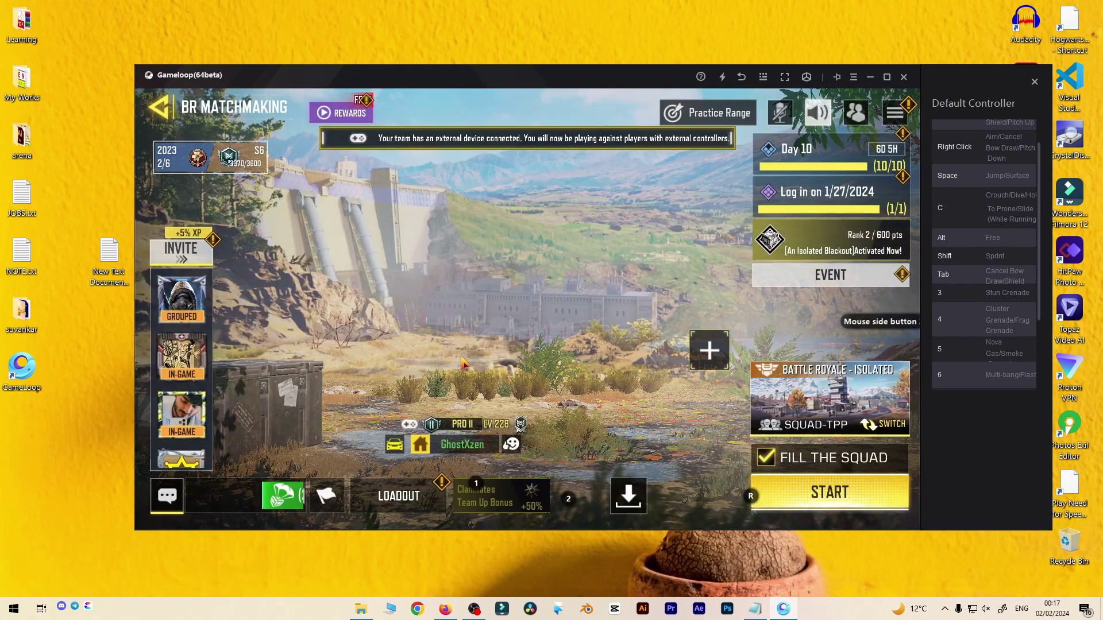
Reserve a next-round team-up with an online friend from the Invite list, then close it
left_click(194, 251)
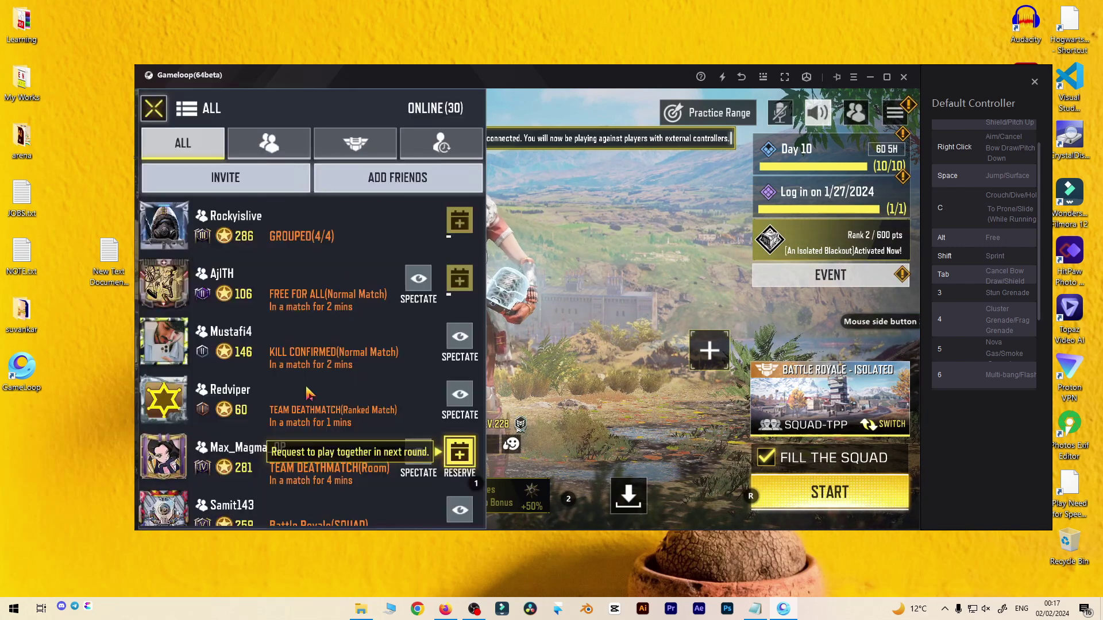
scroll(322, 390, "down", 3)
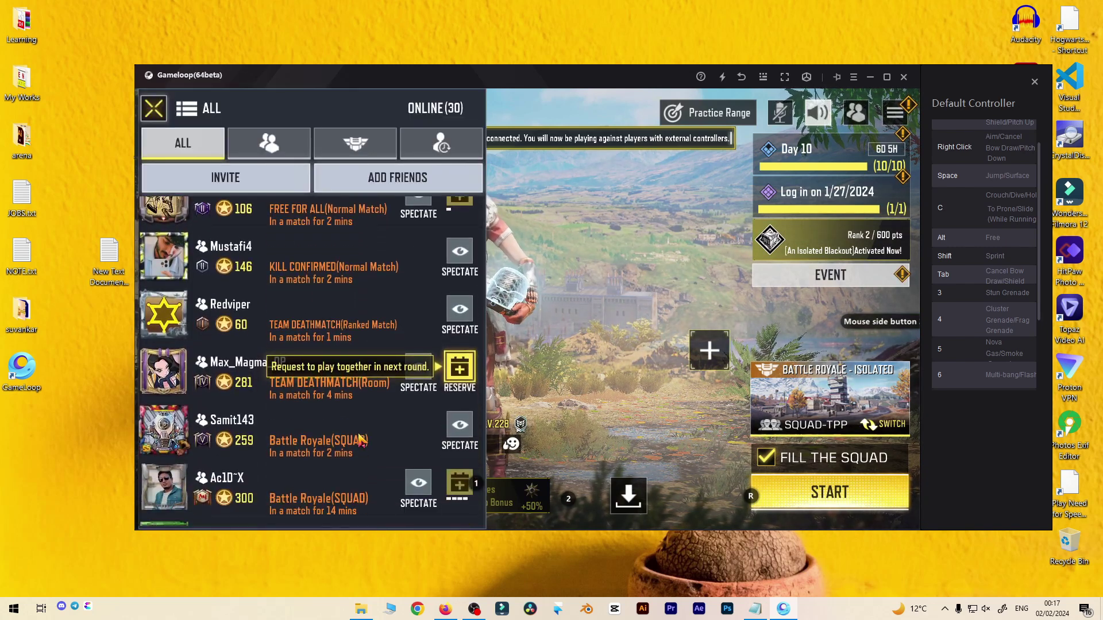
left_click(460, 368)
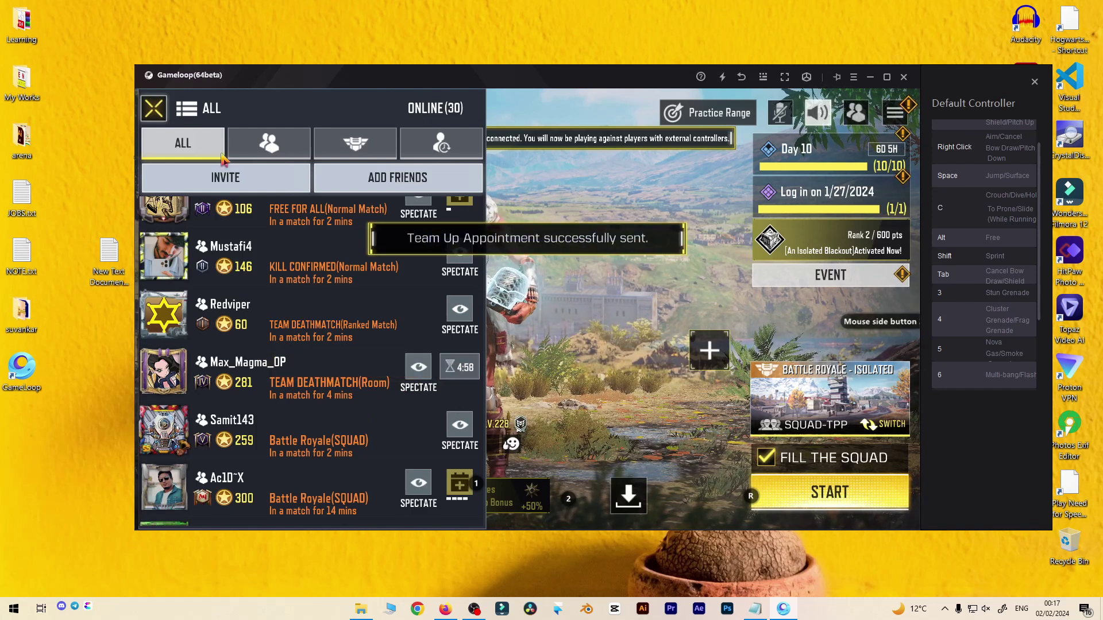
left_click(154, 109)
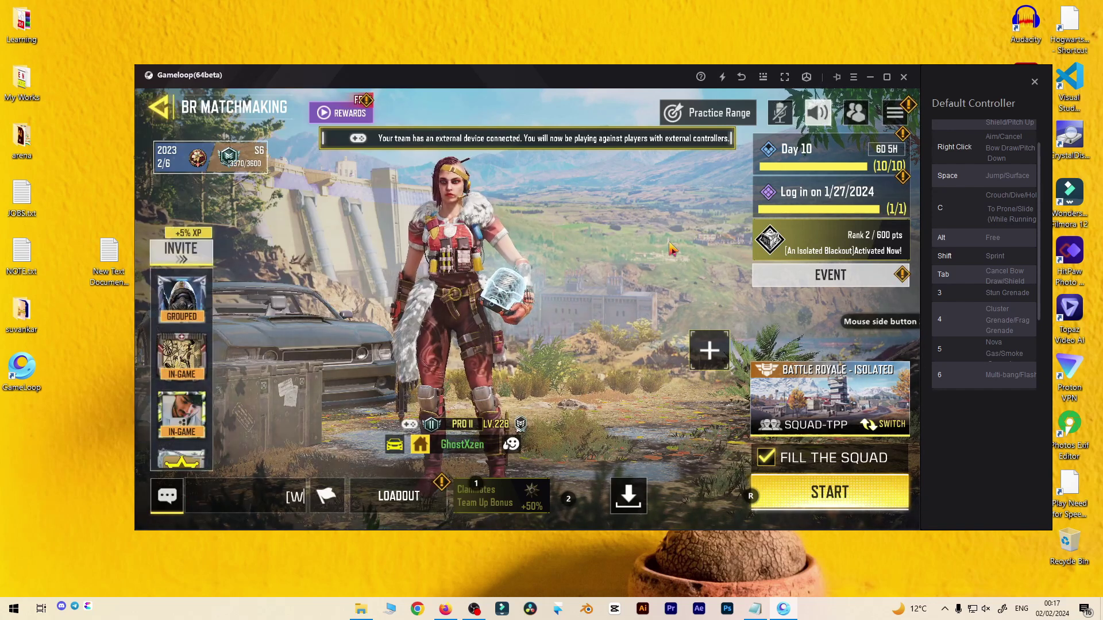